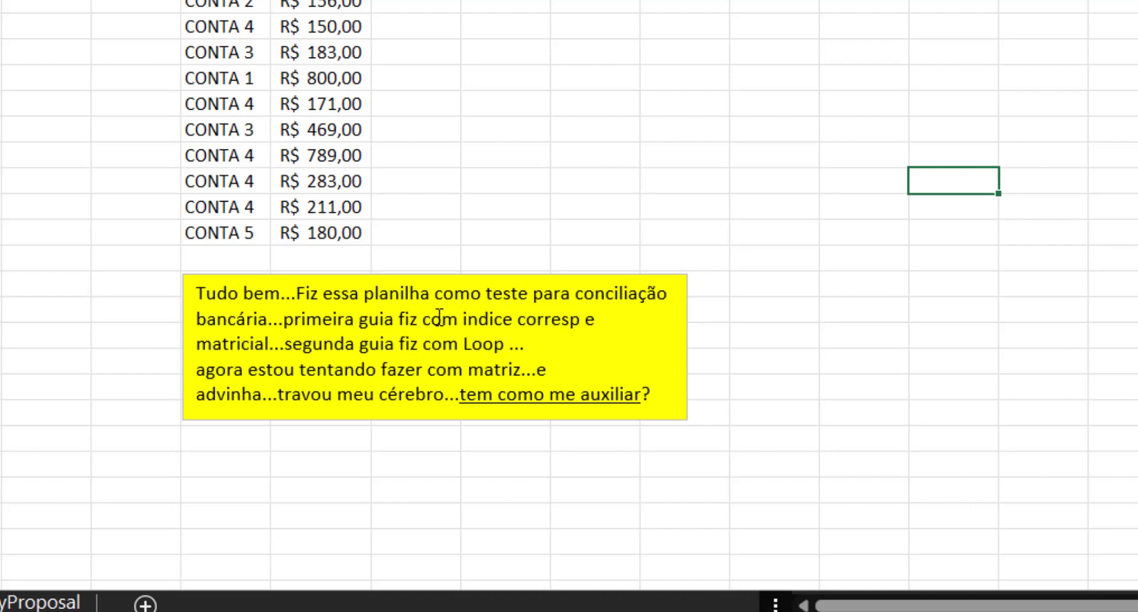
# Read the yellow note describing the bank reconciliation request and its matrix approach
pyautogui.click(280, 345)
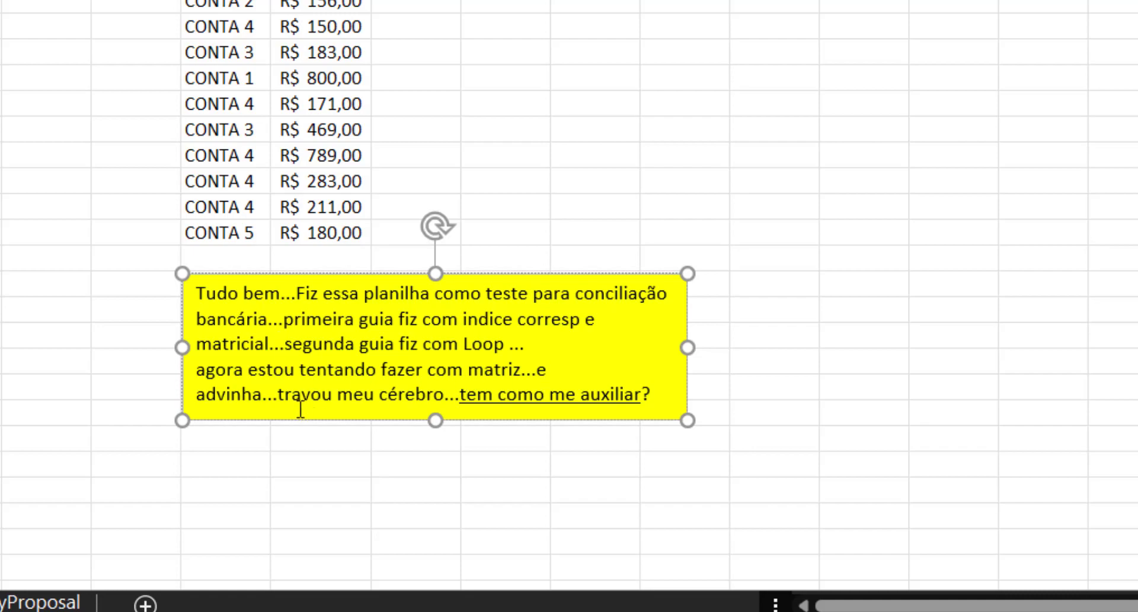
pyautogui.click(534, 397)
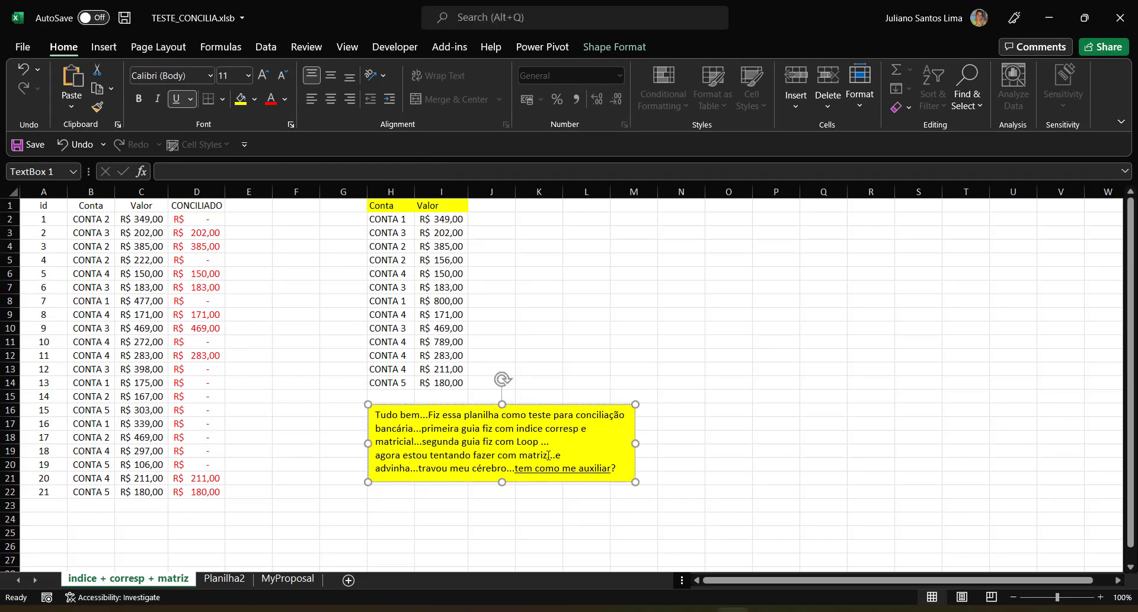
pyautogui.moveTo(548, 456); pyautogui.dragTo(519, 455)
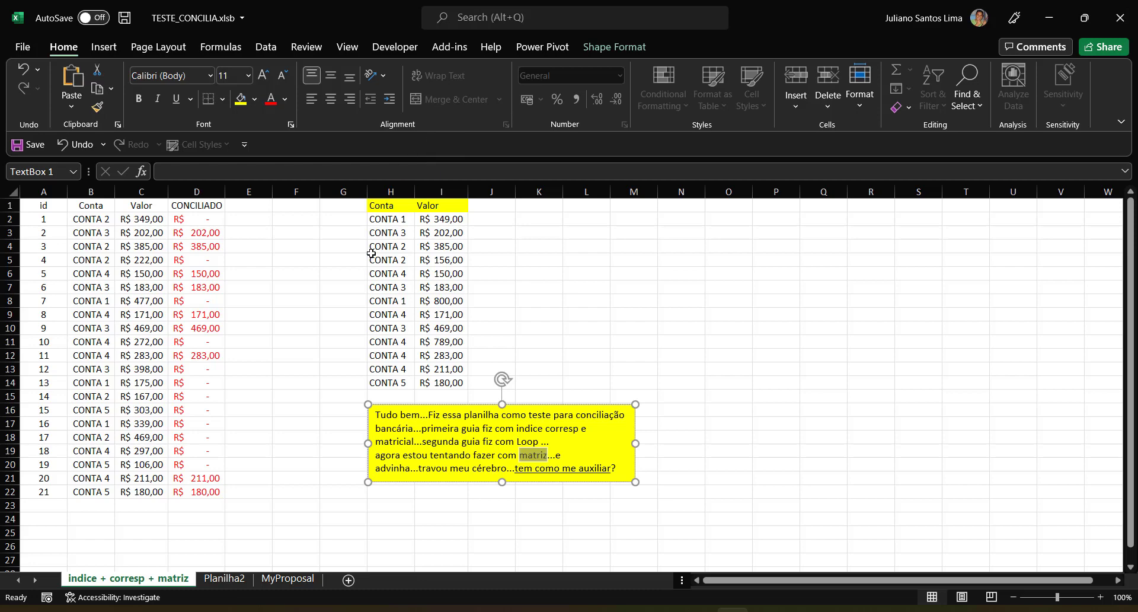
# Review the reference data in H1:I14 and the main reconciliation data in columns A to D
pyautogui.click(297, 241)
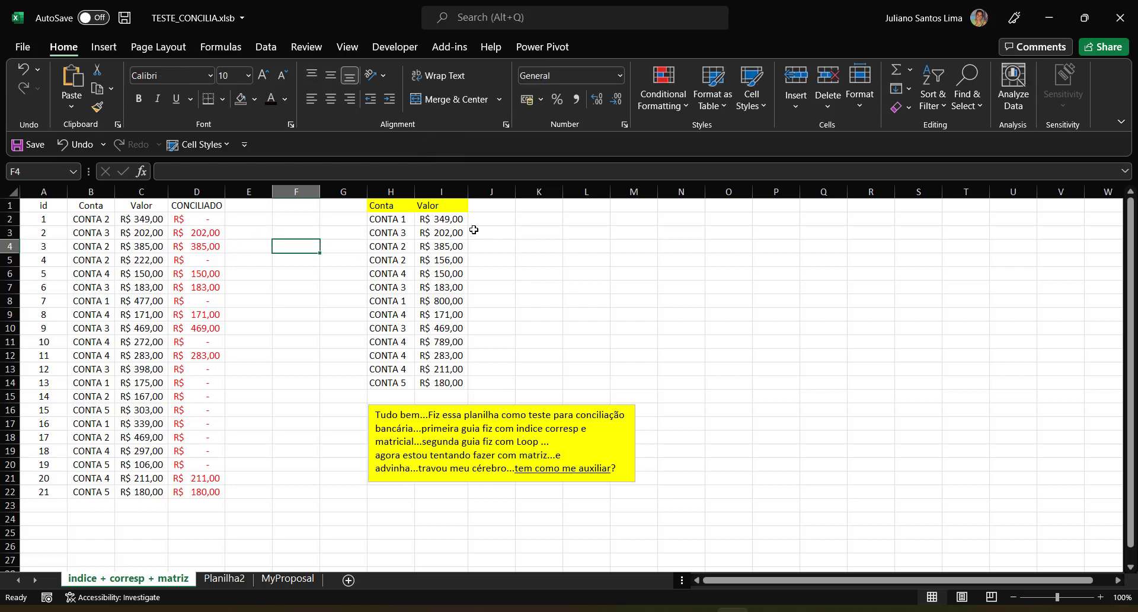
pyautogui.moveTo(380, 205); pyautogui.dragTo(451, 382)
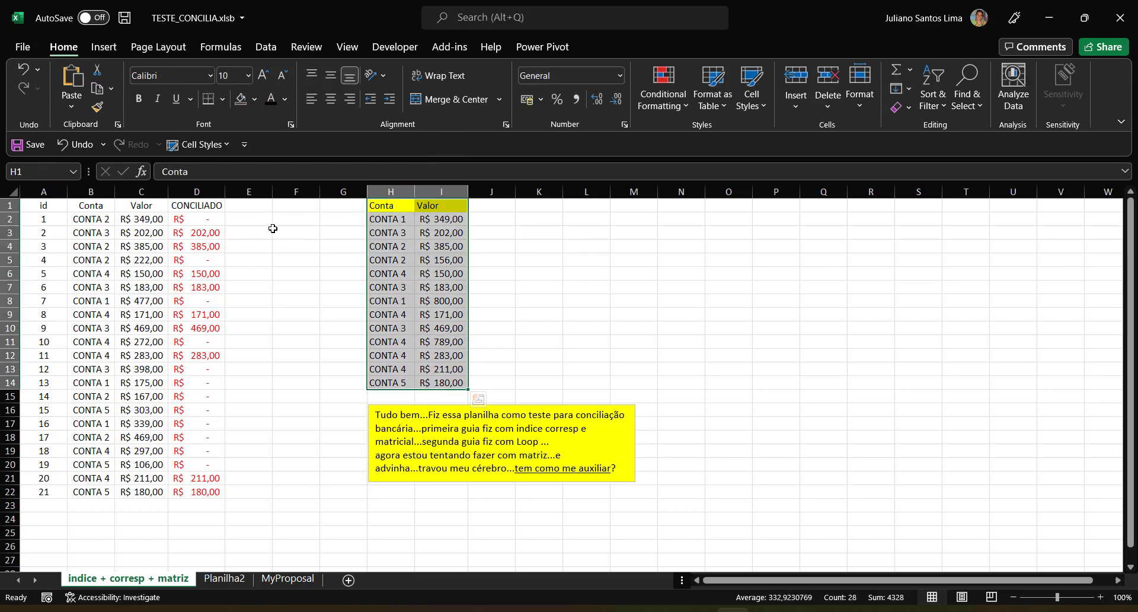
pyautogui.moveTo(44, 205); pyautogui.dragTo(214, 491)
pyautogui.click(98, 223)
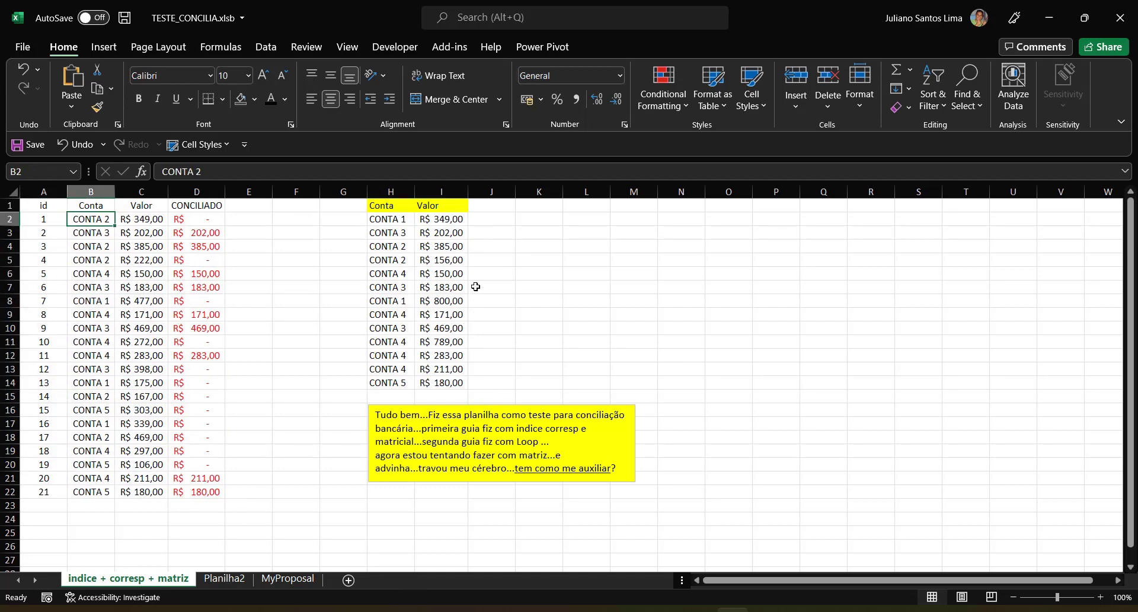
# Examine the IFERROR/INDEX/MATCH array formula in D2 and the ranges it references, keeping it as an array formula
pyautogui.click(199, 219)
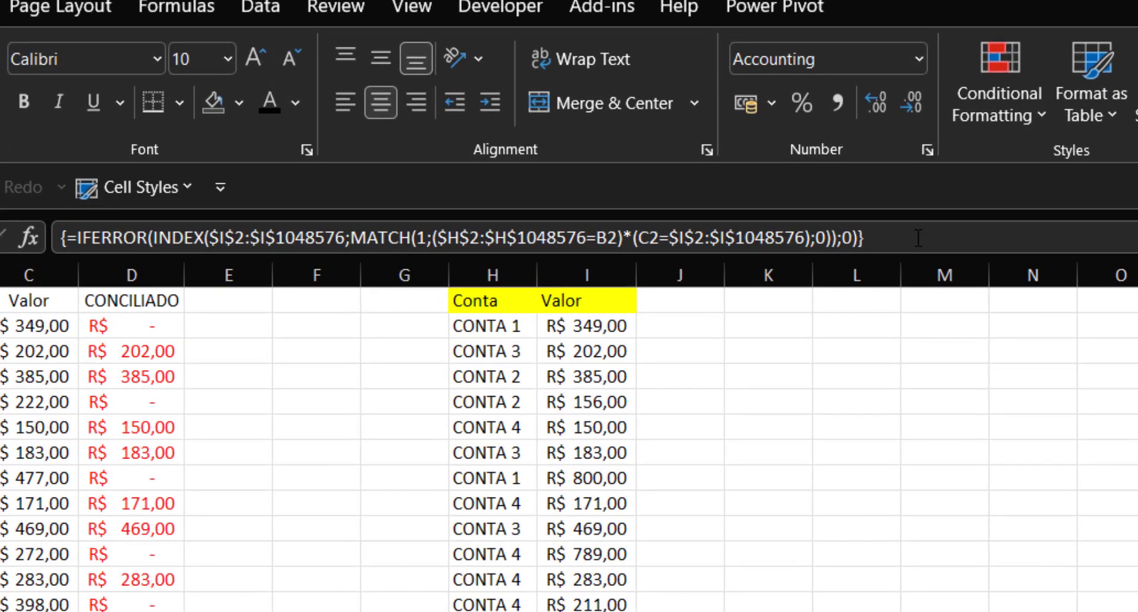
pyautogui.click(413, 340)
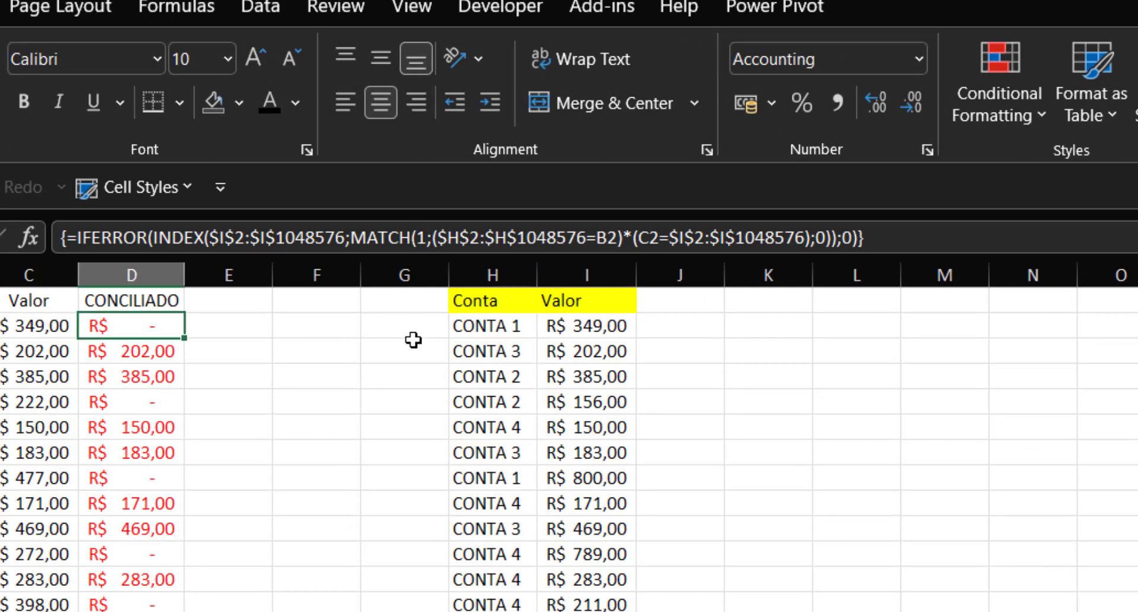
pyautogui.click(426, 238)
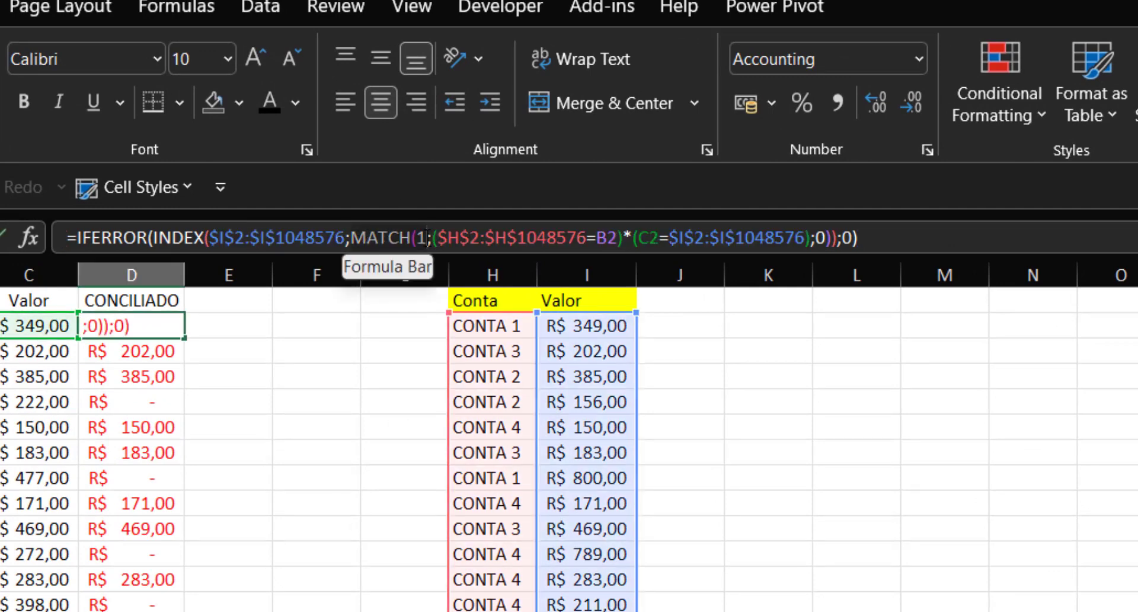
pyautogui.click(153, 238)
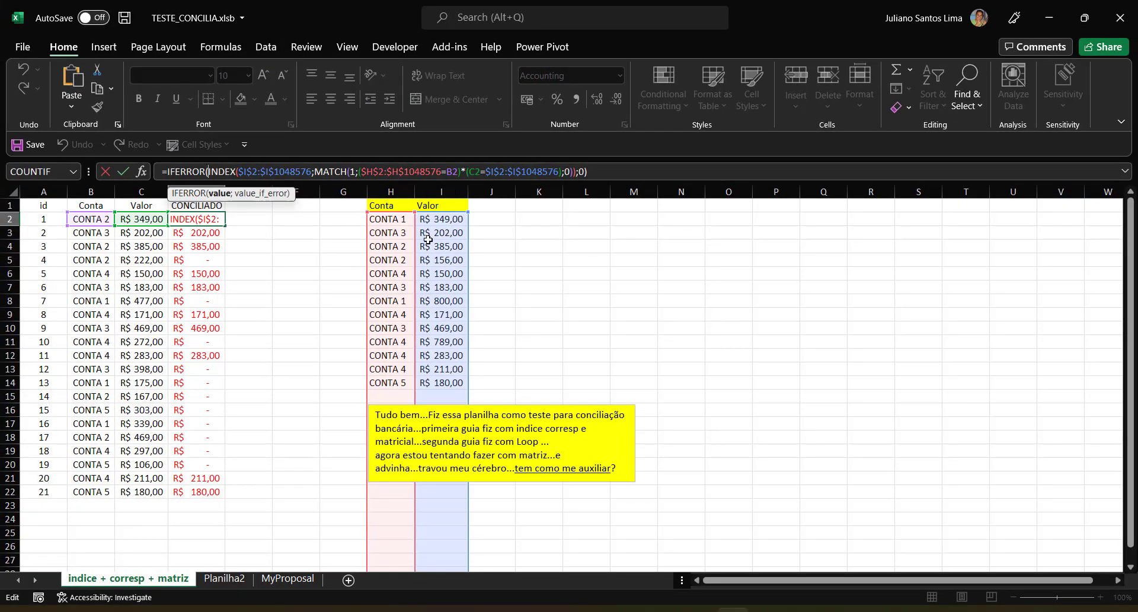
pyautogui.hotkey('ctrl', 'shift', 'Return')
# Compare the Valor entries with their CONCILIADO results in rows 3 to 9
pyautogui.click(152, 221)
pyautogui.moveTo(151, 236); pyautogui.dragTo(218, 235)
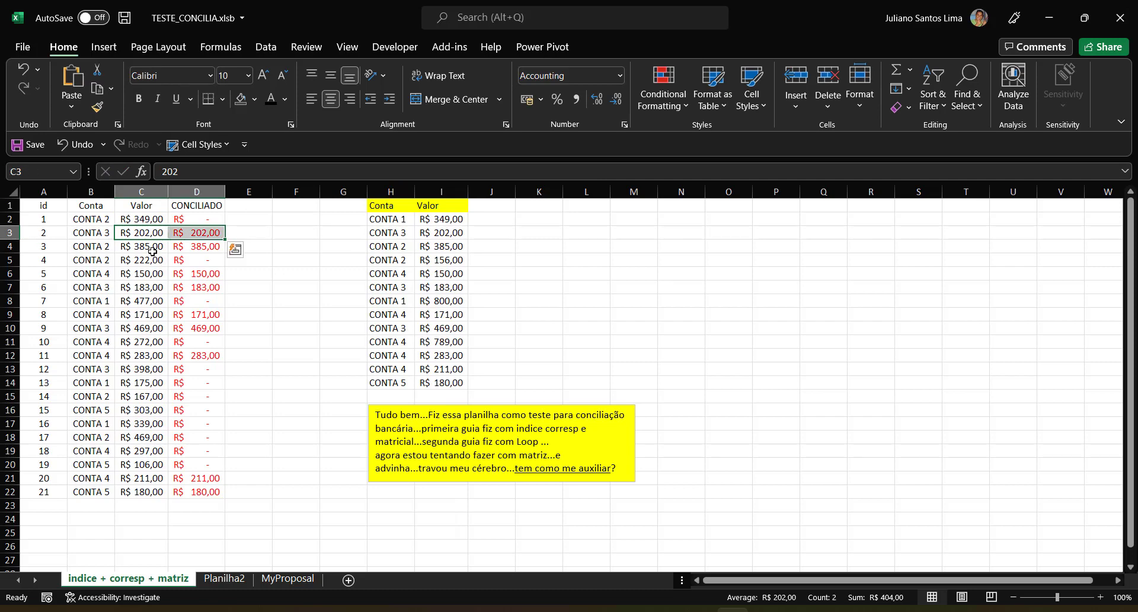
pyautogui.moveTo(149, 247); pyautogui.dragTo(205, 247)
pyautogui.moveTo(148, 268); pyautogui.dragTo(205, 273)
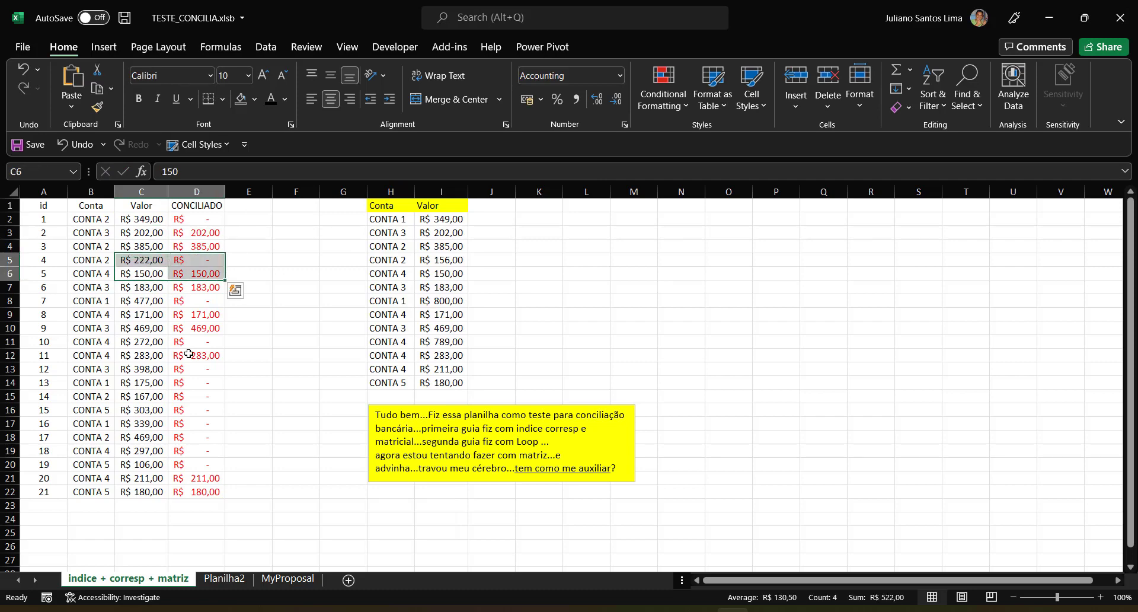
pyautogui.click(161, 314)
pyautogui.click(183, 313)
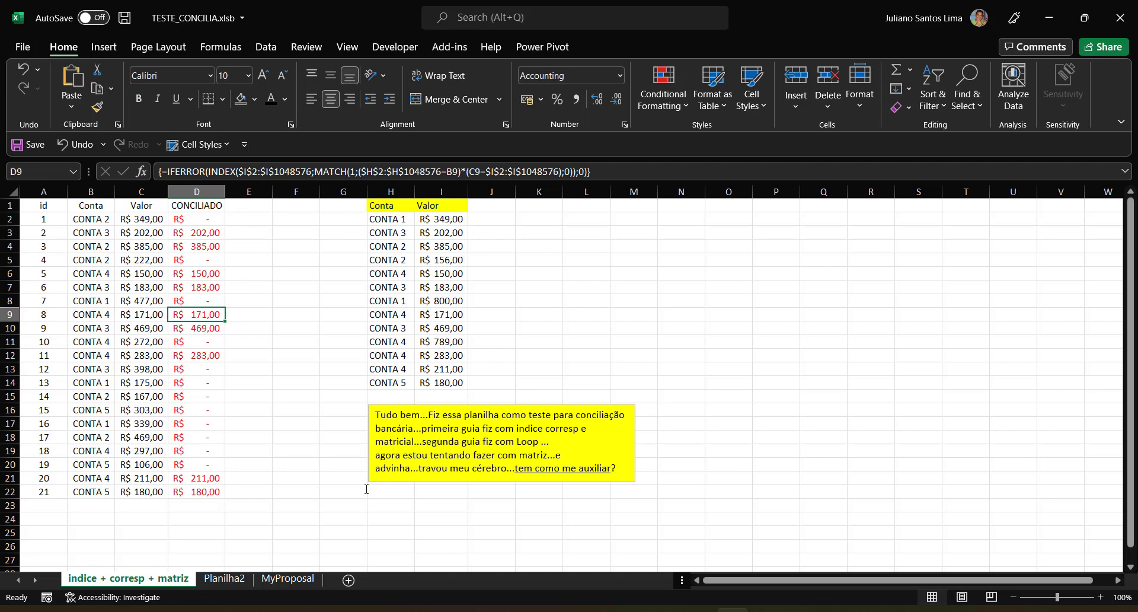
# On the Planilha2 sheet, run the loop-based reconciliation to fill the CONCILIADO column
pyautogui.click(225, 578)
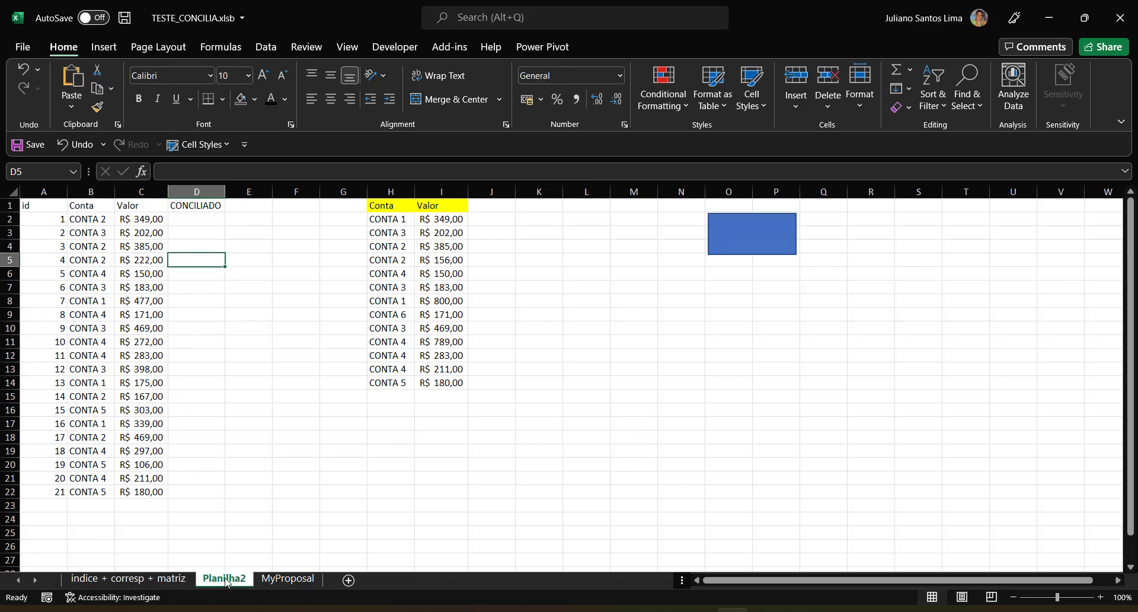
pyautogui.click(89, 219)
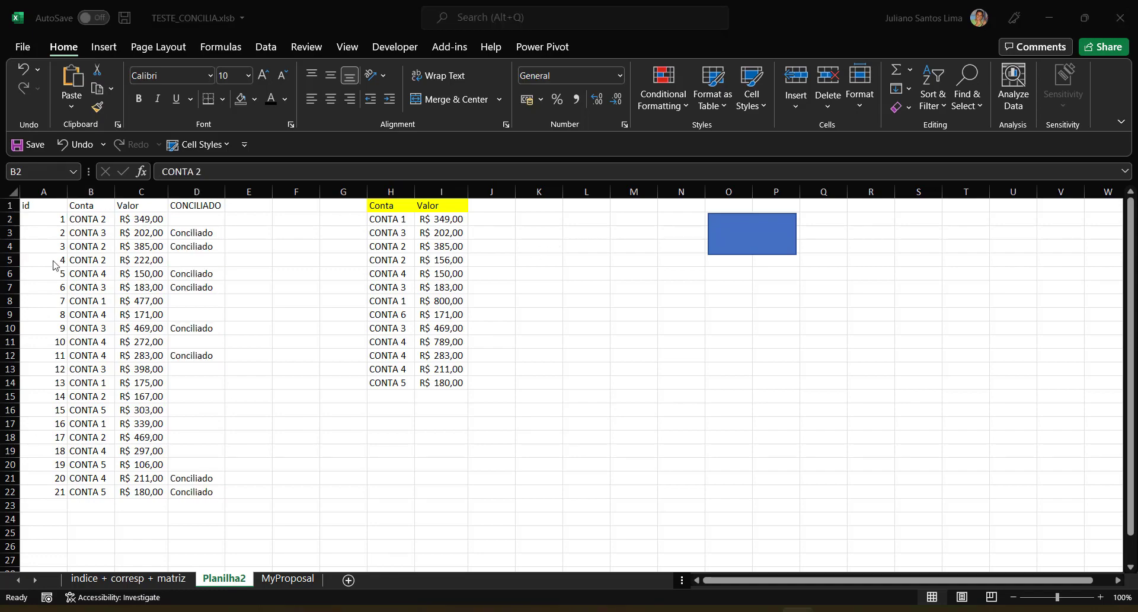
# Back on the "indice + corresp + matriz" sheet, examine the two-condition lookup array inside D2's MATCH, keeping the array formula
pyautogui.click(128, 579)
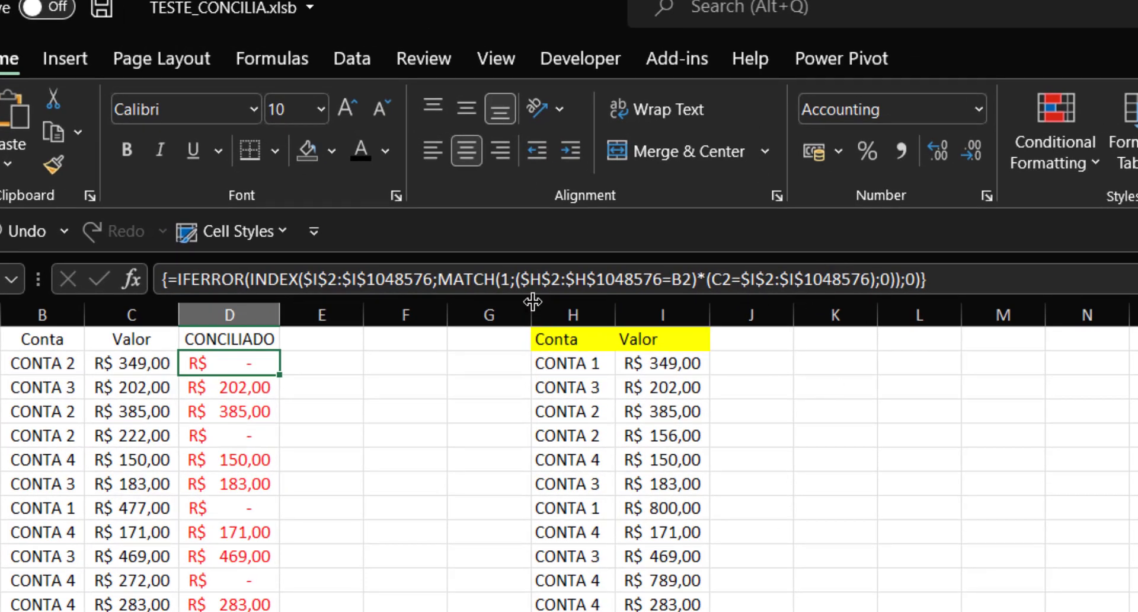
pyautogui.click(600, 281)
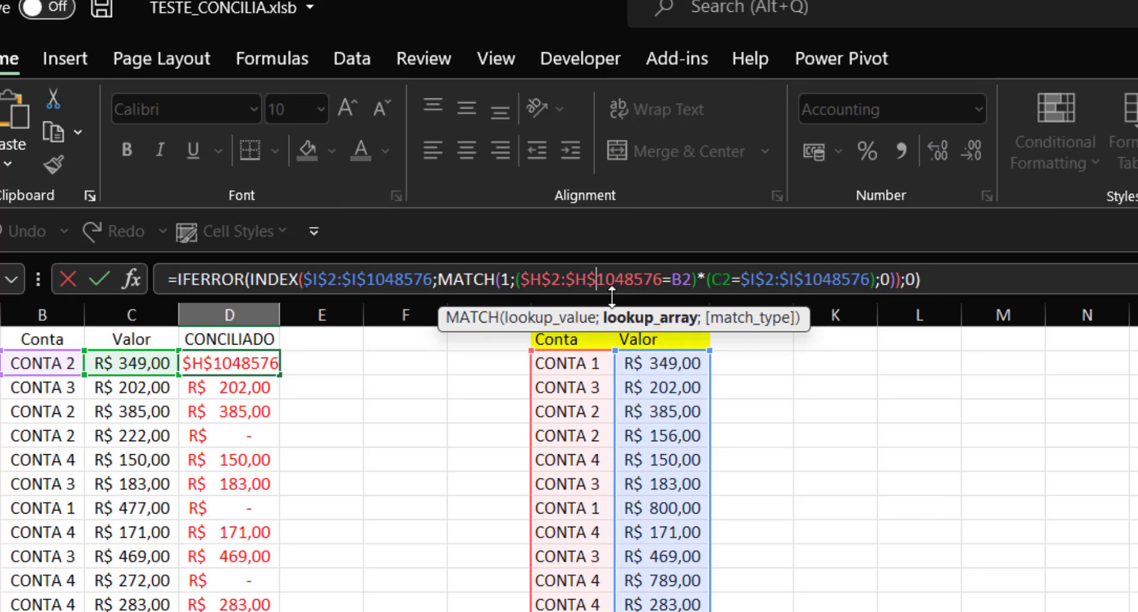
pyautogui.moveTo(662, 279); pyautogui.dragTo(531, 279)
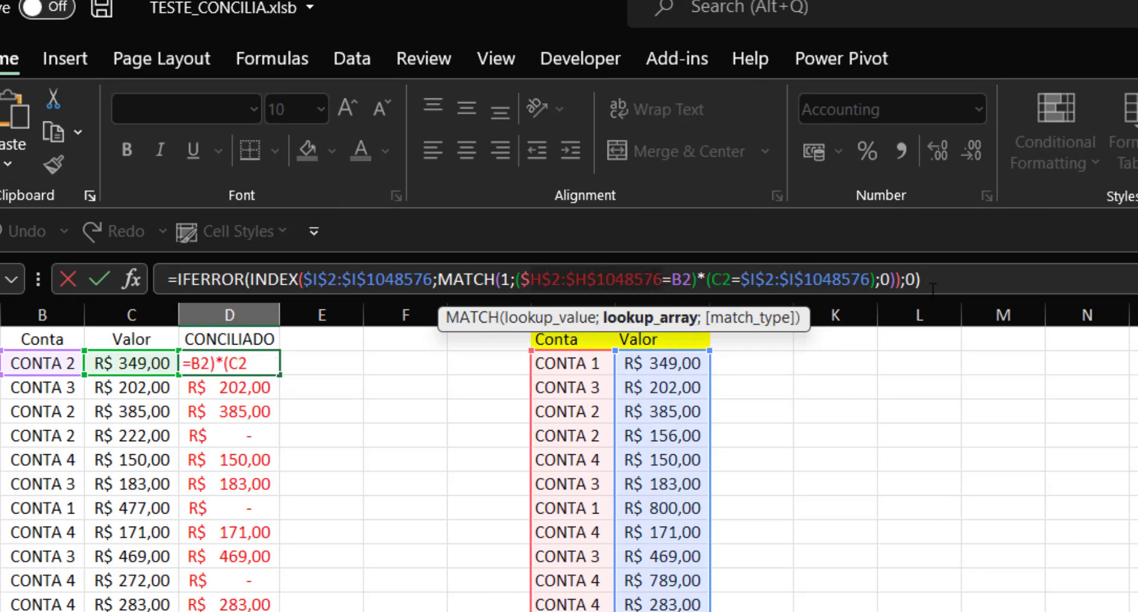
pyautogui.click(804, 279)
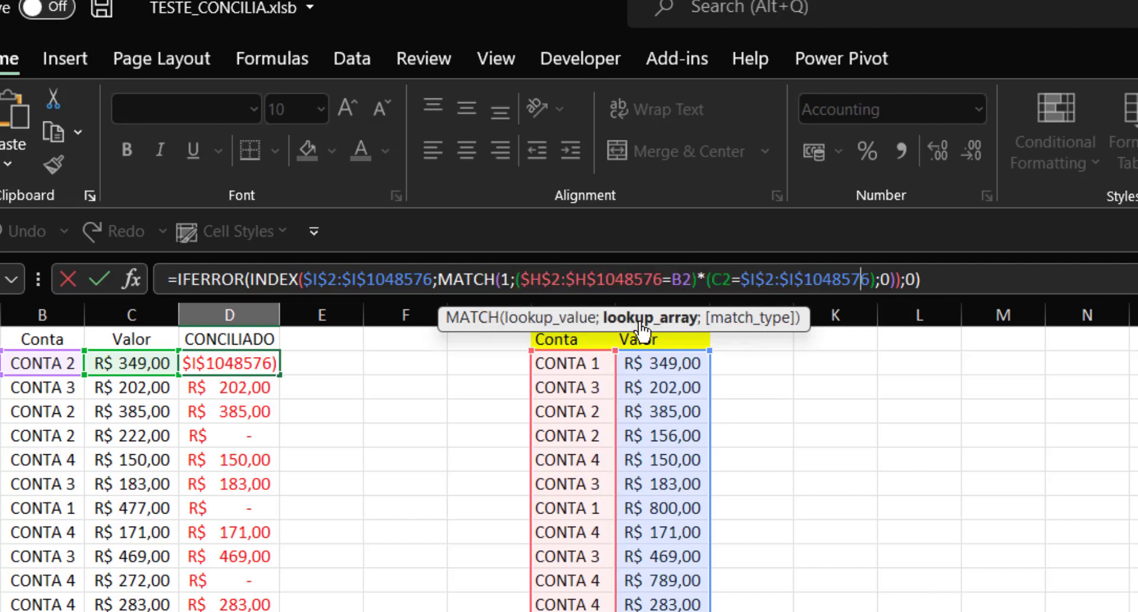
pyautogui.moveTo(516, 279); pyautogui.dragTo(875, 280)
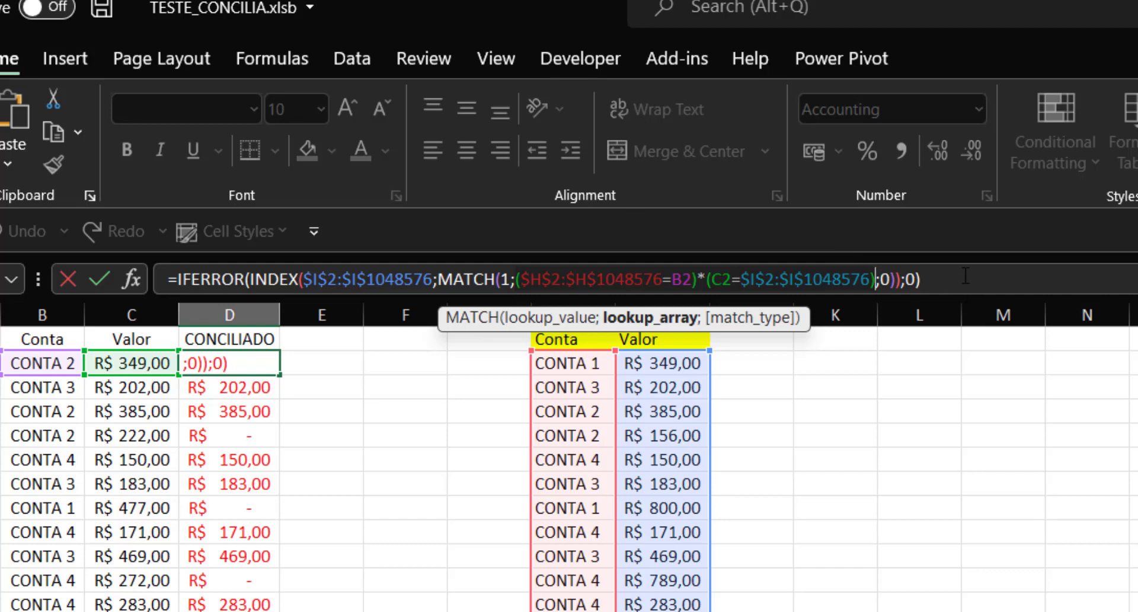
pyautogui.hotkey('ctrl', 'shift', 'Return')
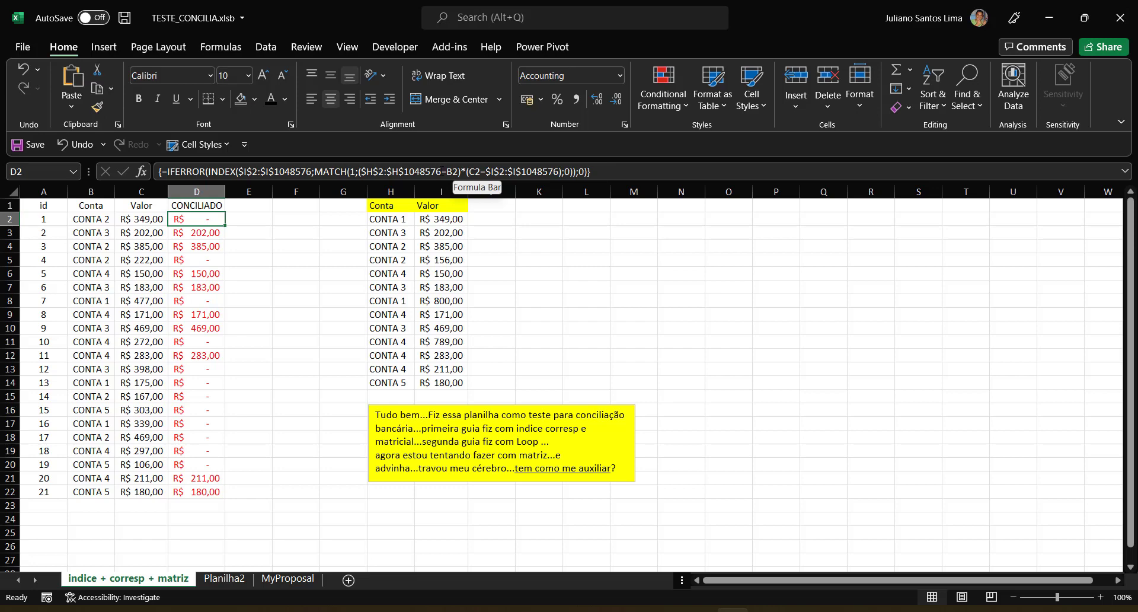
# Move the yellow note from below the reference data to the empty area starting near column O, row 2
pyautogui.click(391, 205)
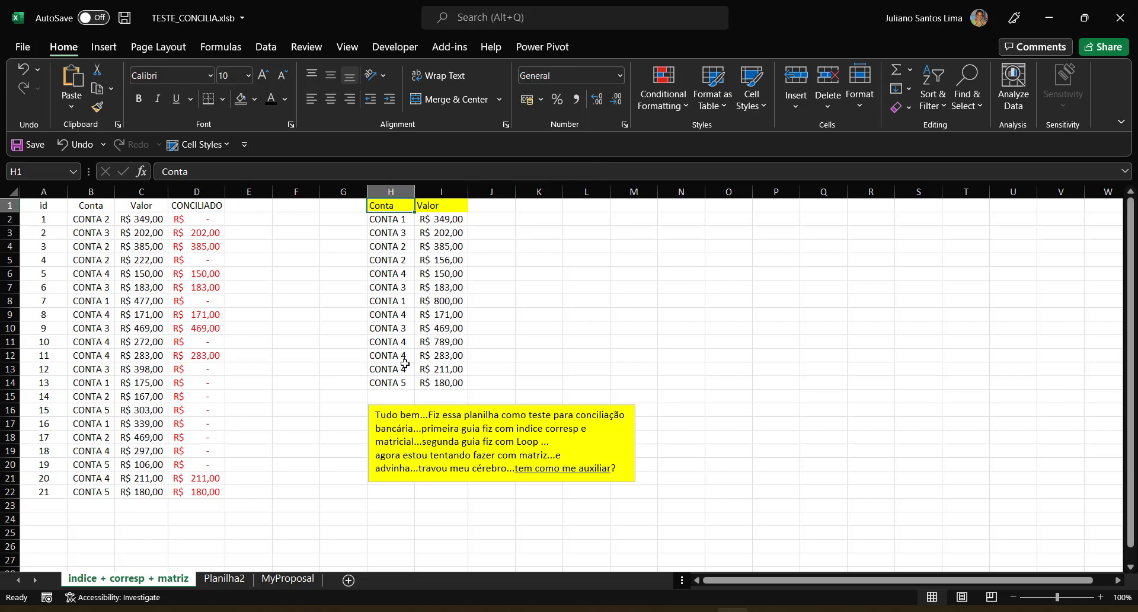
pyautogui.click(408, 398)
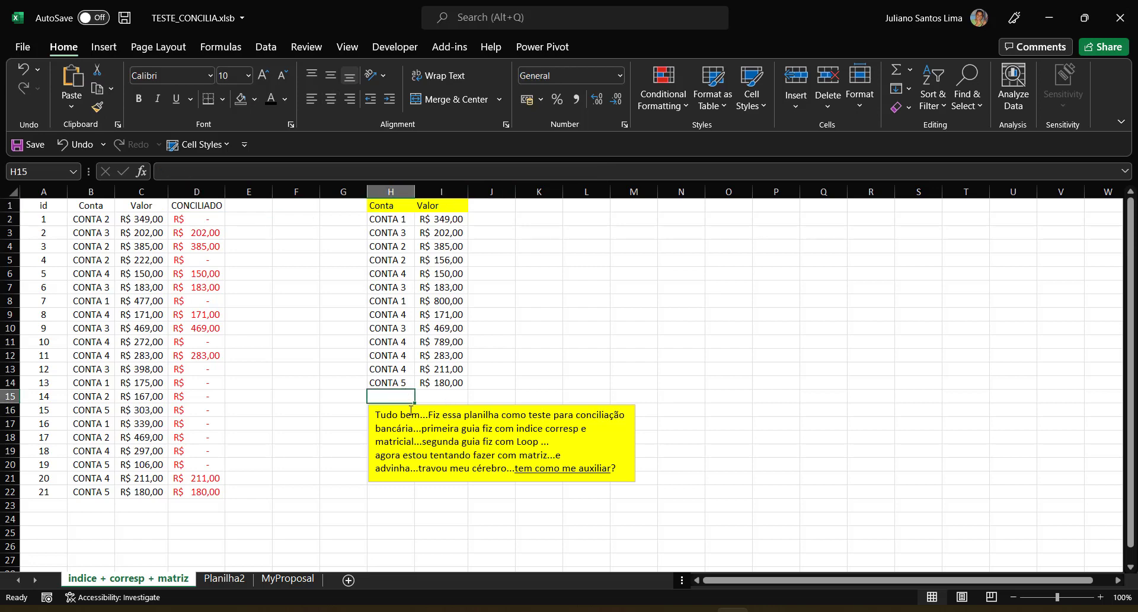
pyautogui.moveTo(488, 403); pyautogui.dragTo(817, 210)
# Convert the reference data in H1:I14 into a table with headers
pyautogui.click(377, 384)
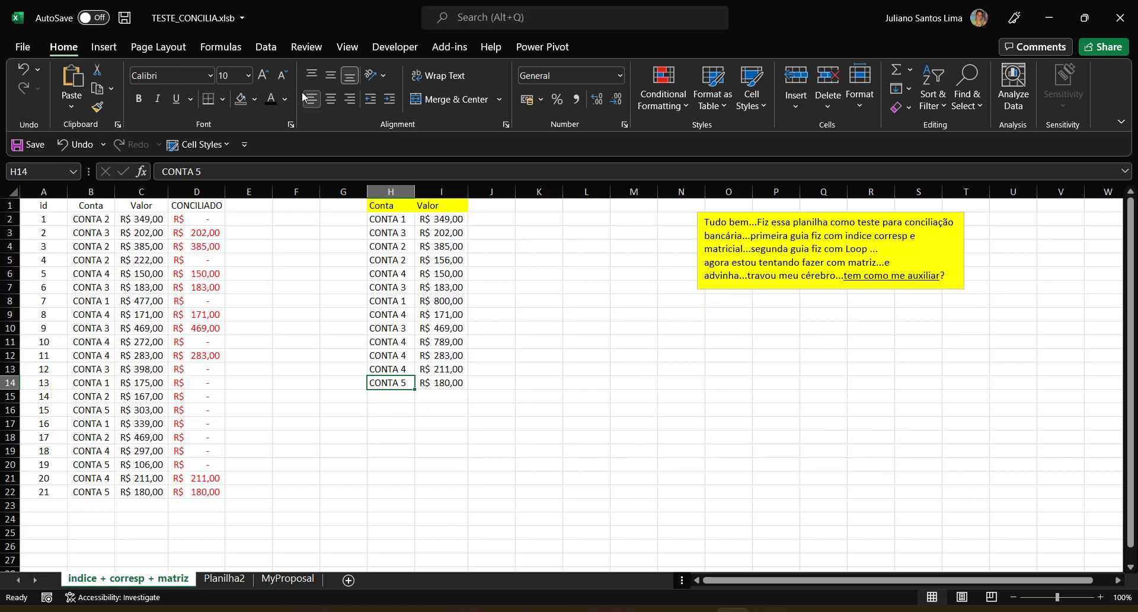
pyautogui.click(104, 48)
pyautogui.hotkey('ctrl', 'Up')
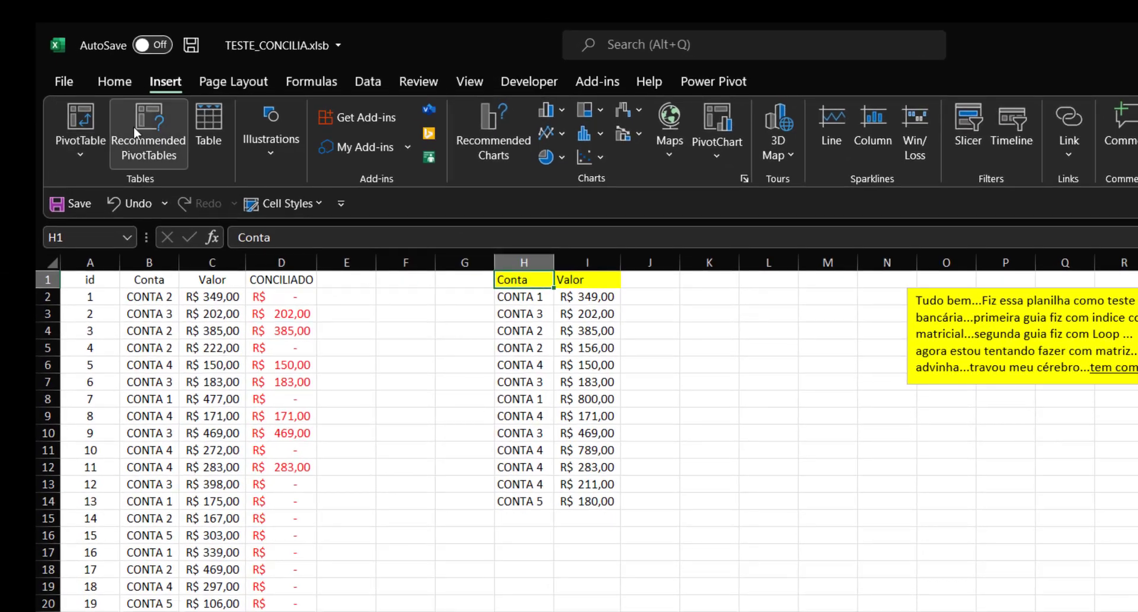
pyautogui.click(139, 86)
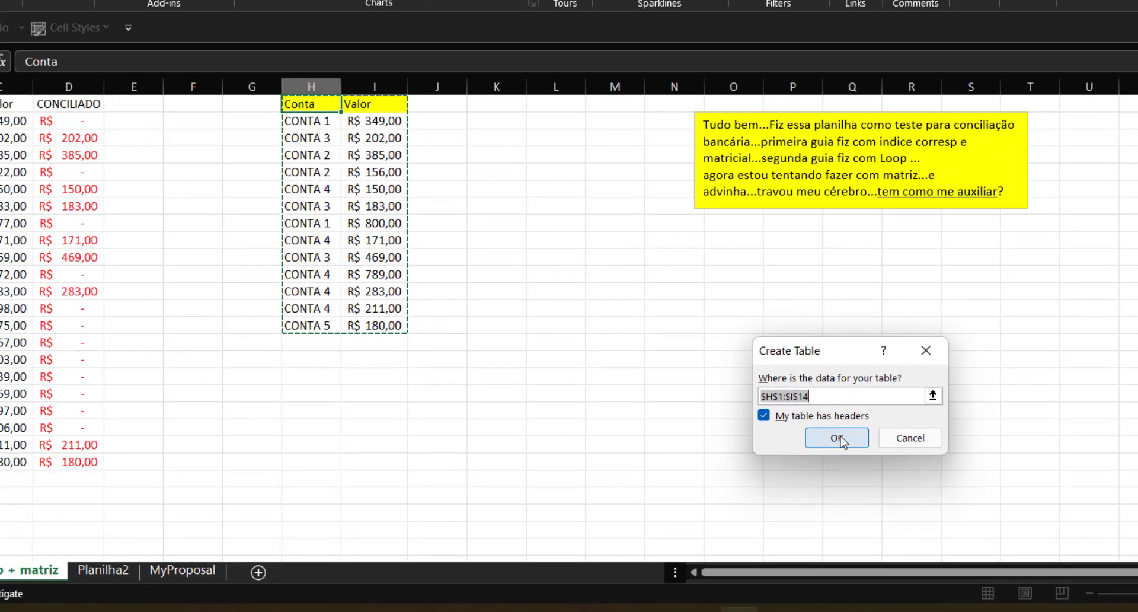
pyautogui.click(839, 439)
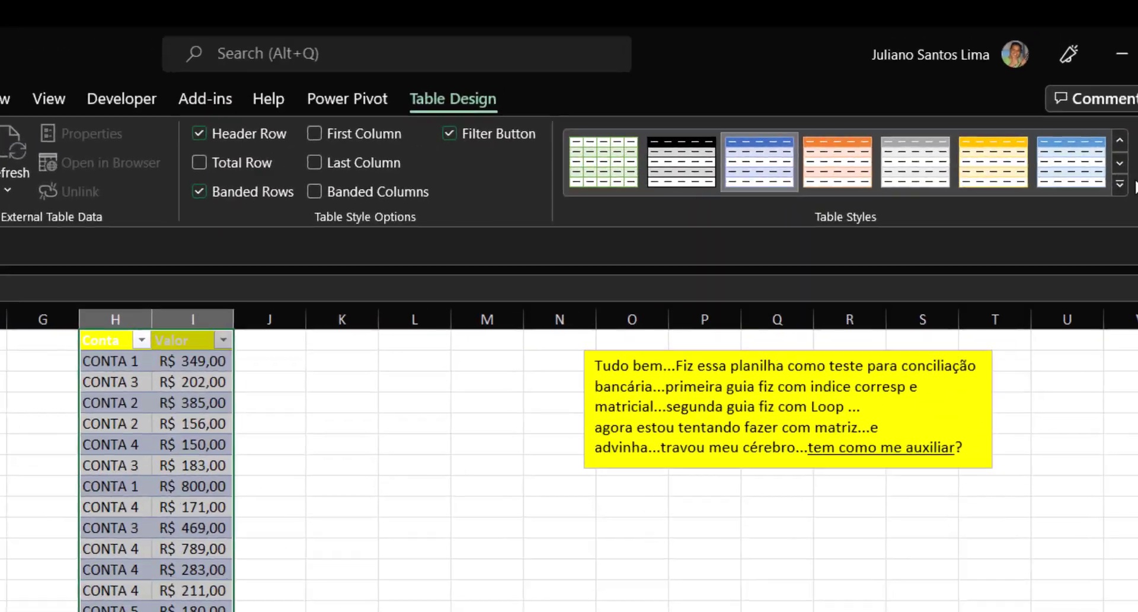
# Apply the plain, unformatted Light table style to the reference table and turn off its filter buttons
pyautogui.click(1120, 187)
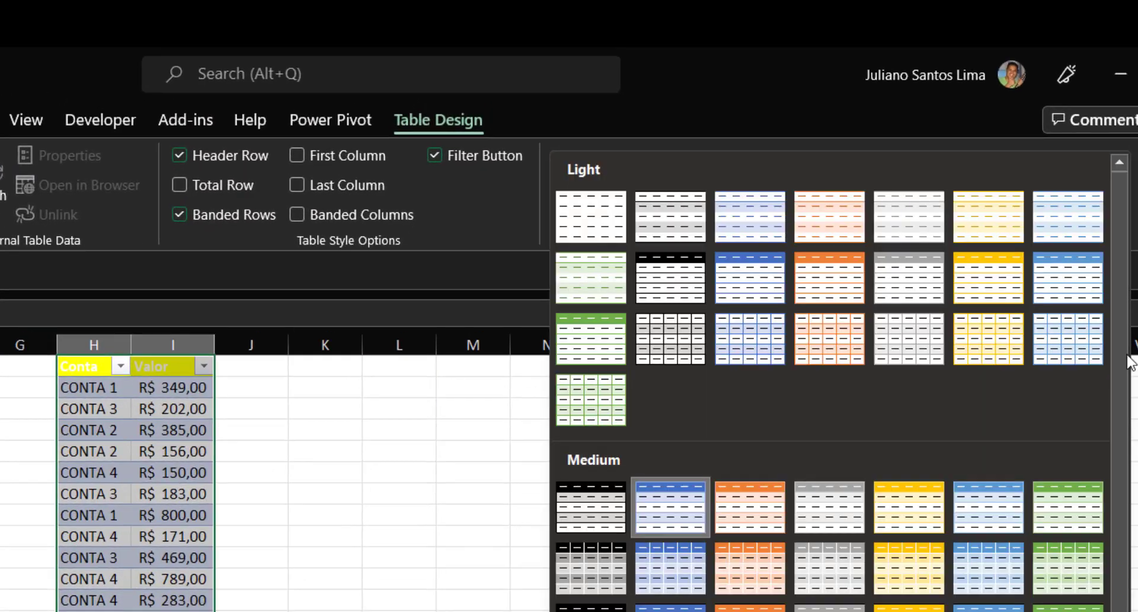
pyautogui.click(589, 219)
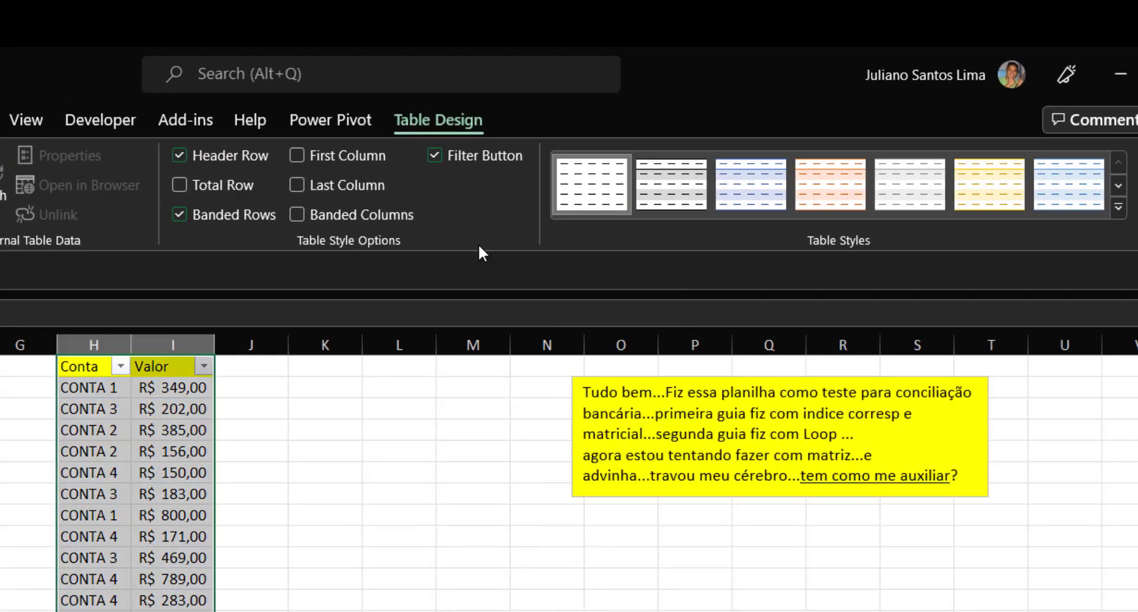
pyautogui.click(478, 157)
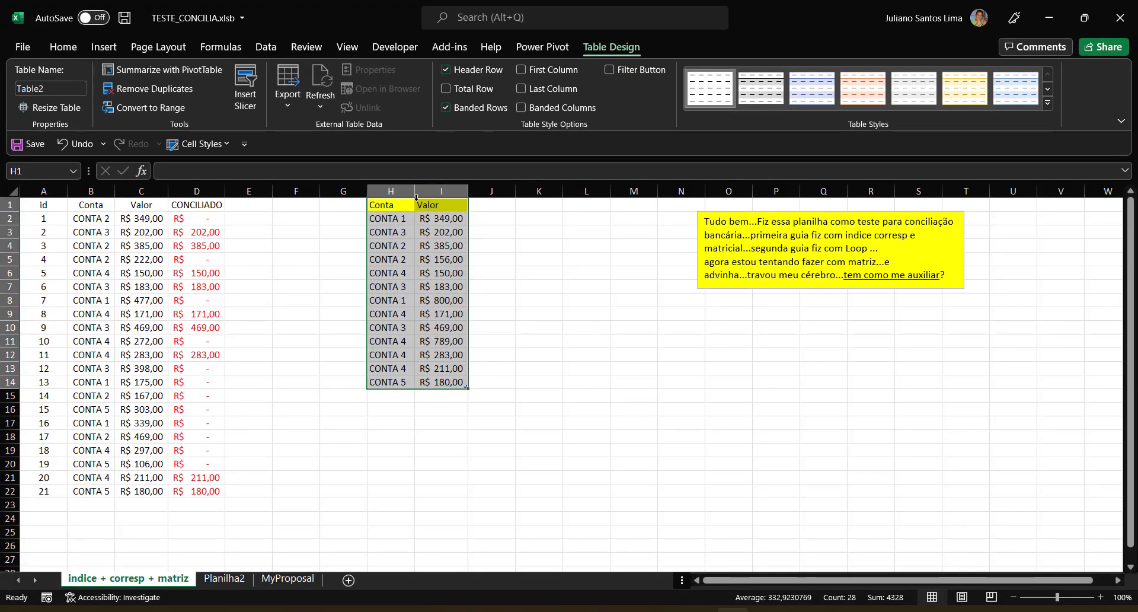
# Rename the reference table as tabelaReferencial
pyautogui.click(398, 211)
pyautogui.click(62, 89)
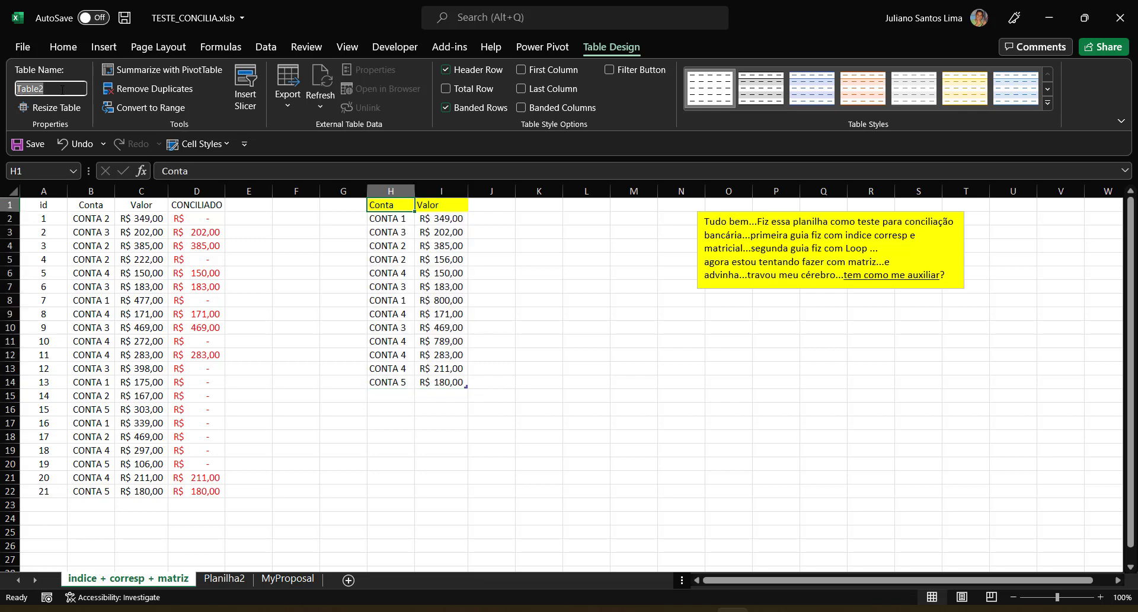
pyautogui.write('tabelaReferencial')
pyautogui.press('Return')
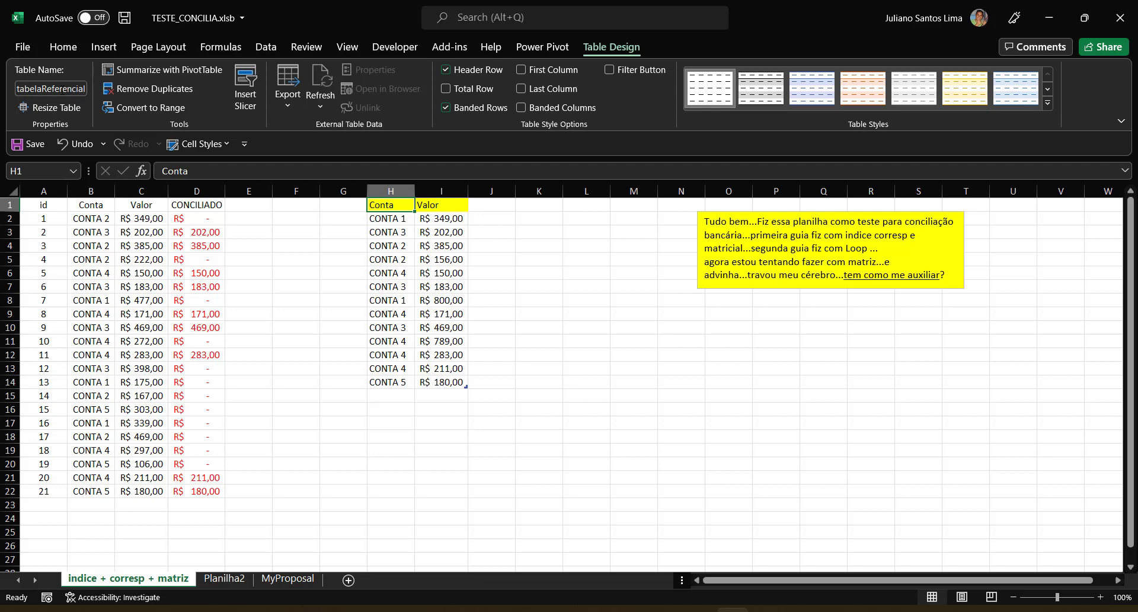
# Begin a MATCH formula in E2 with lookup value 1 and B2=tabelaReferencial[Conta] as the first criterion, followed by a multiplication sign
pyautogui.click(205, 219)
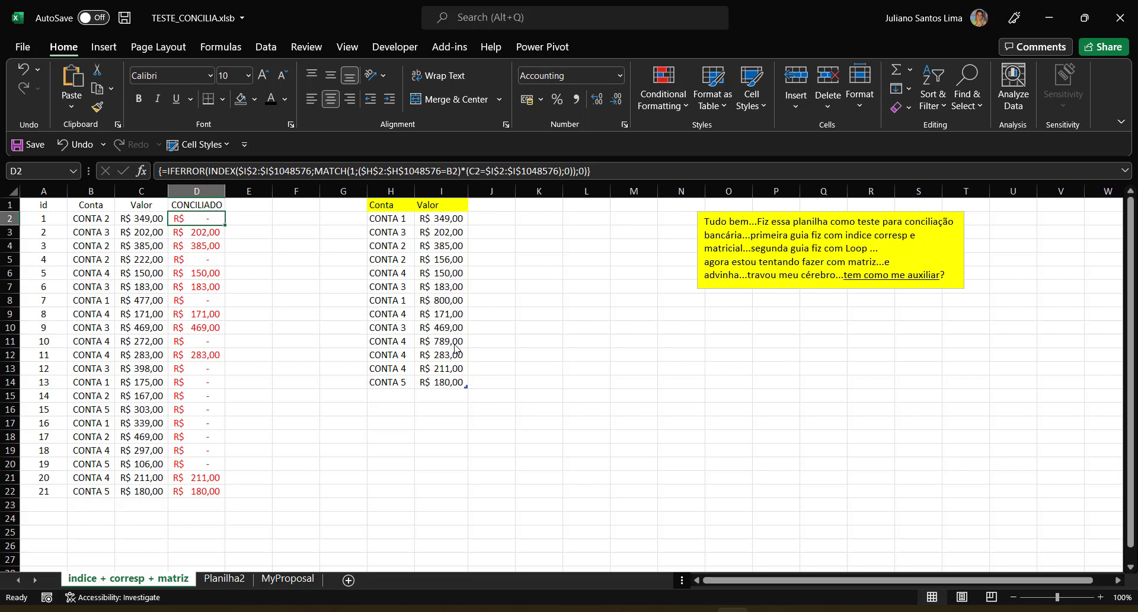
pyautogui.click(260, 219)
pyautogui.write('=m')
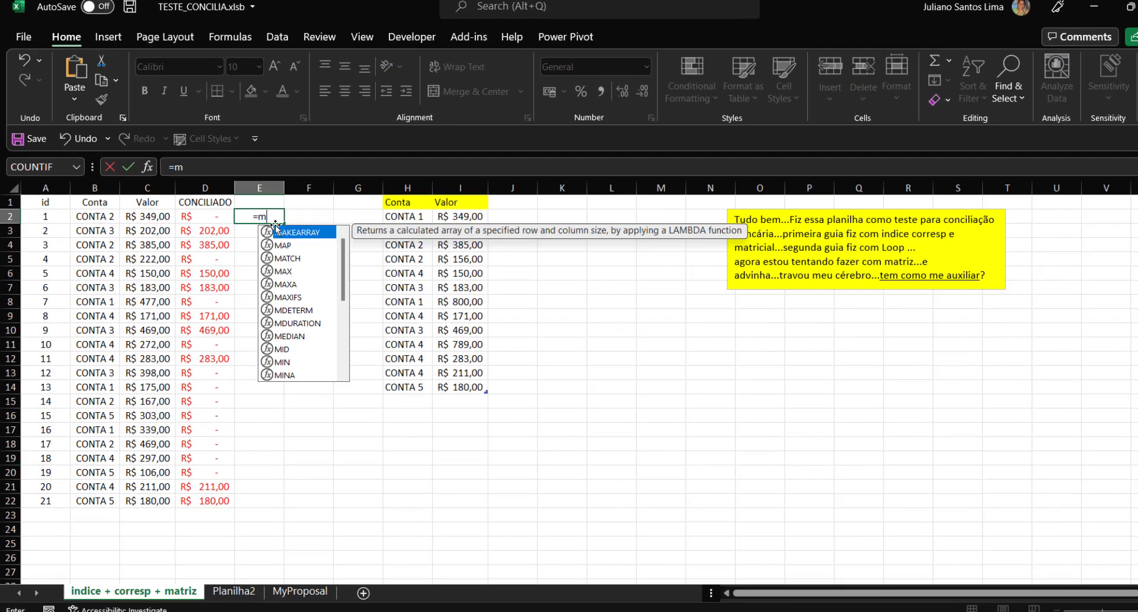
pyautogui.write('at')
pyautogui.press('Tab')
pyautogui.write('1;')
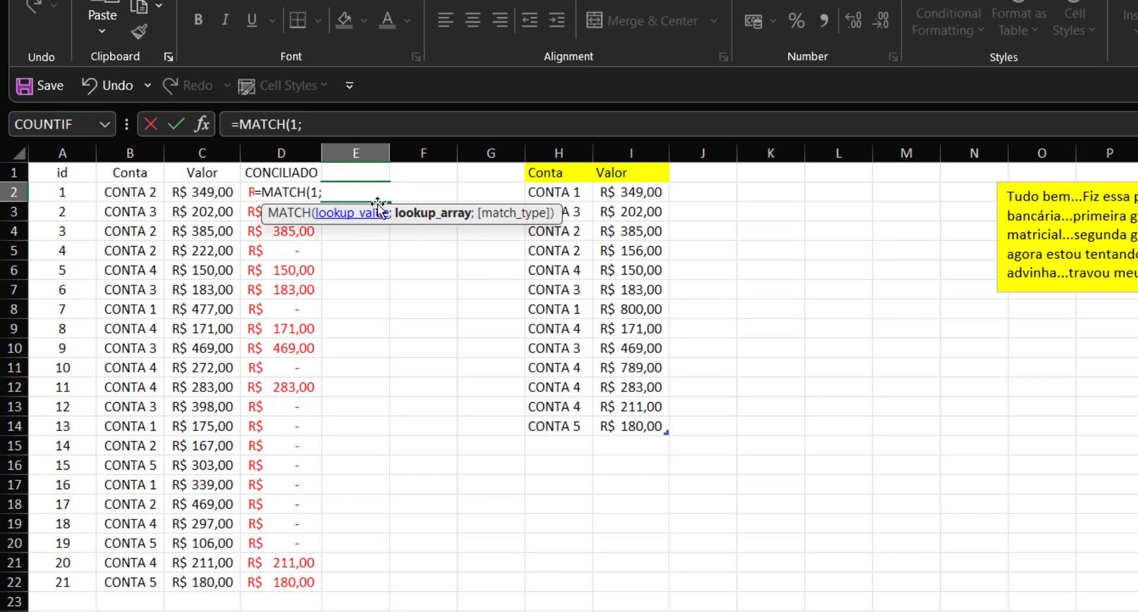
pyautogui.write('(')
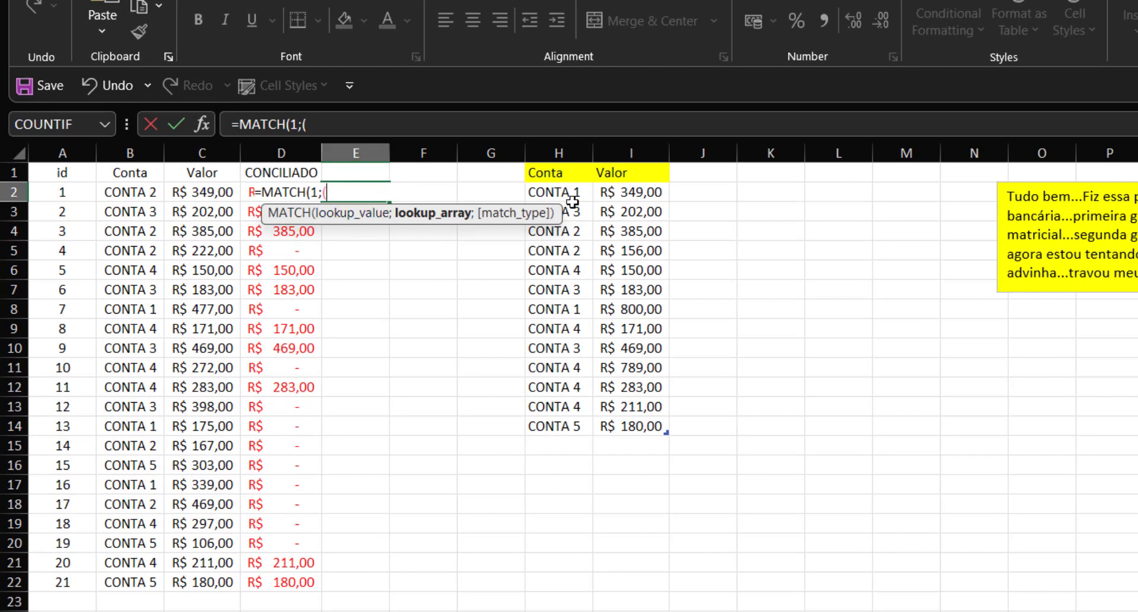
pyautogui.click(100, 193)
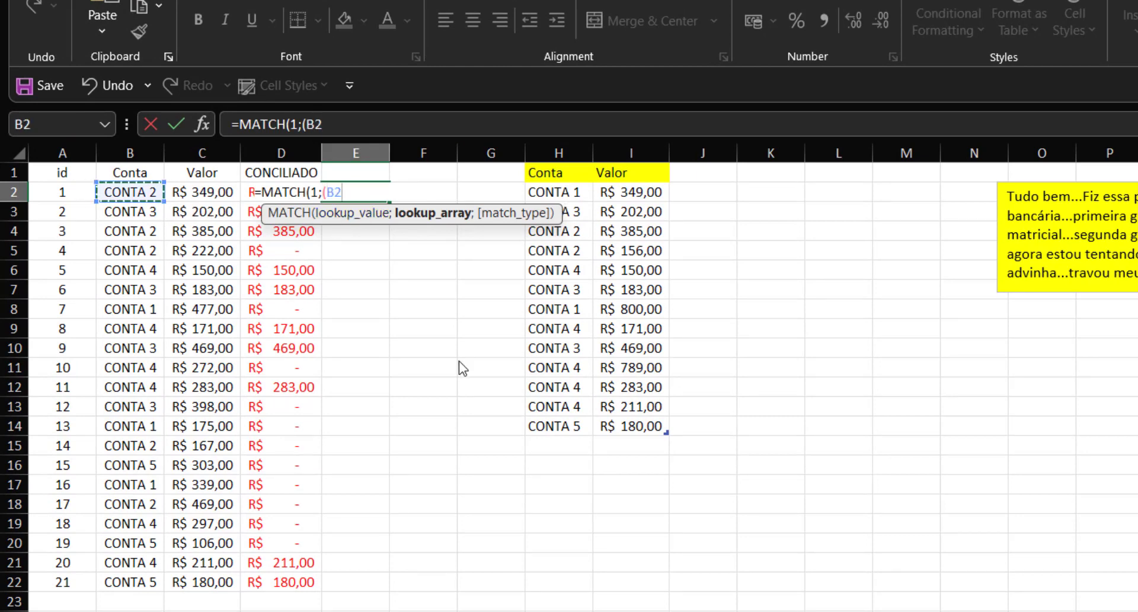
pyautogui.write('=')
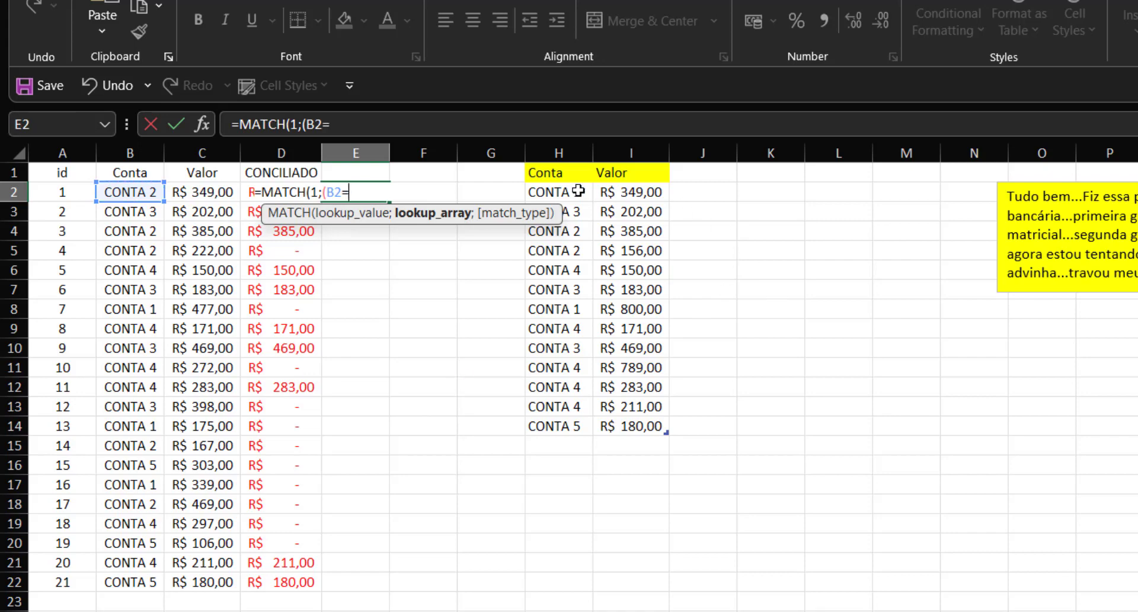
pyautogui.moveTo(579, 191); pyautogui.dragTo(578, 427)
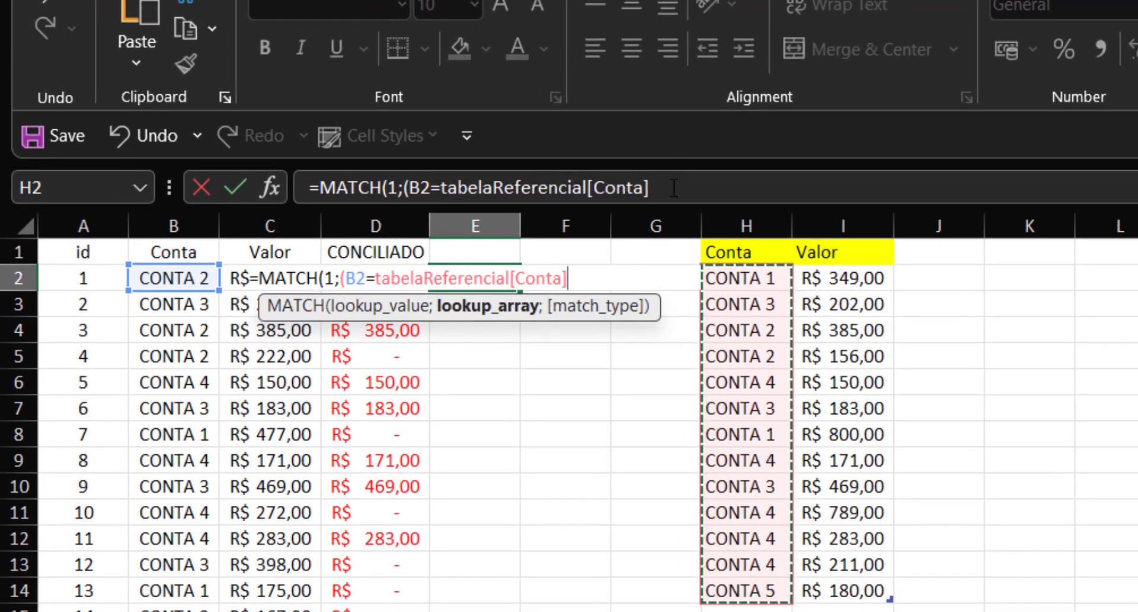
pyautogui.click(675, 188)
pyautogui.write(')*')
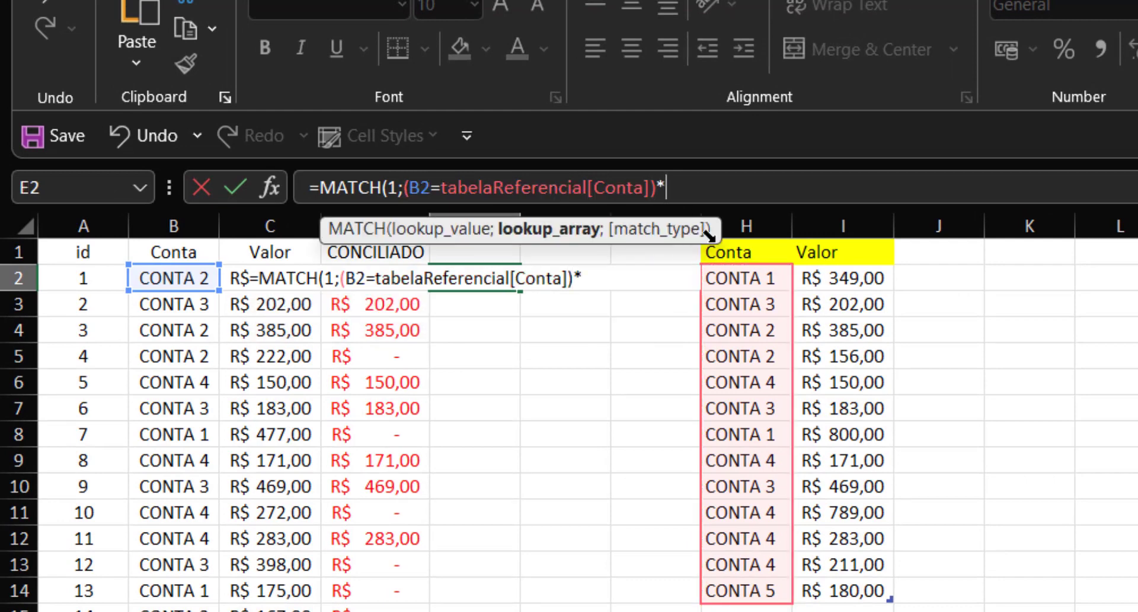
# Complete the E2 formula with the second criterion C2=tabelaReferencial[Valor] and match type 0
pyautogui.write('(')
pyautogui.click(184, 279)
pyautogui.press('Right')
pyautogui.write('=')
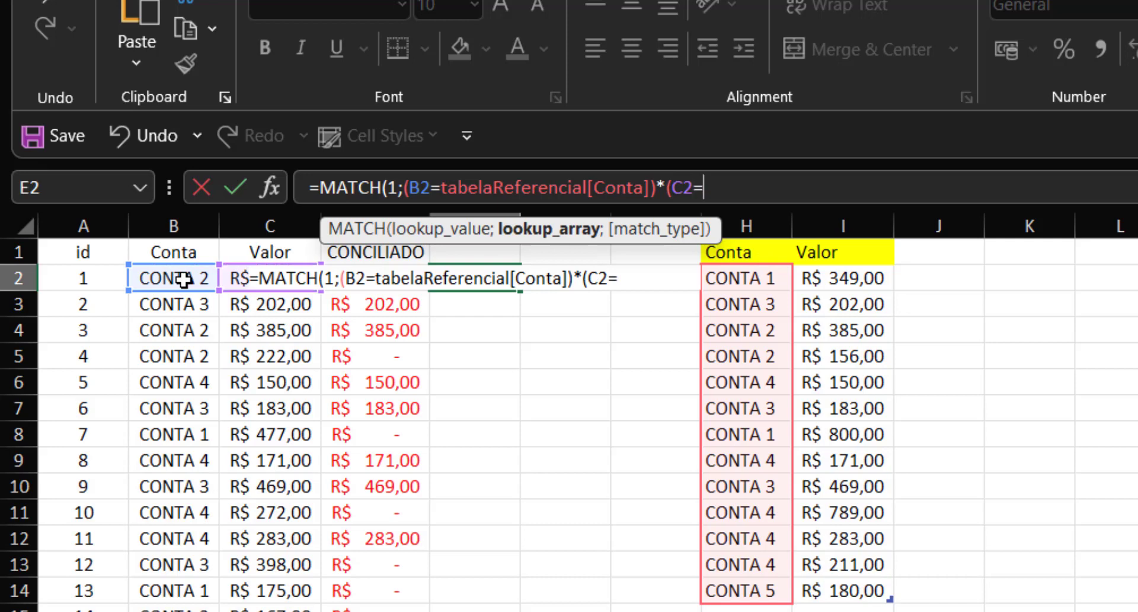
pyautogui.moveTo(859, 276); pyautogui.dragTo(842, 593)
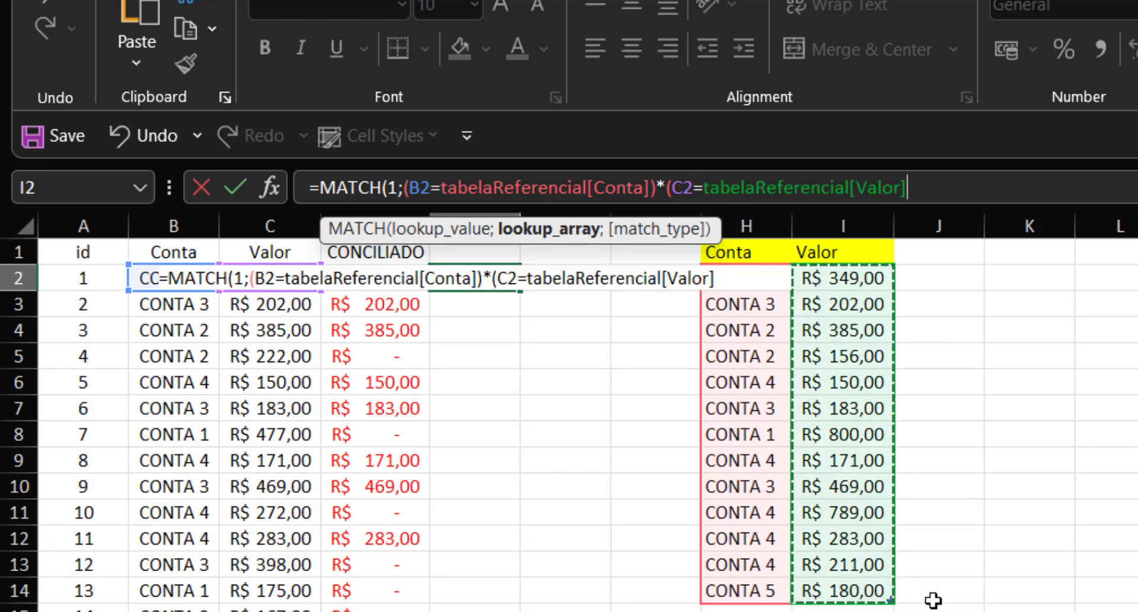
pyautogui.write(')')
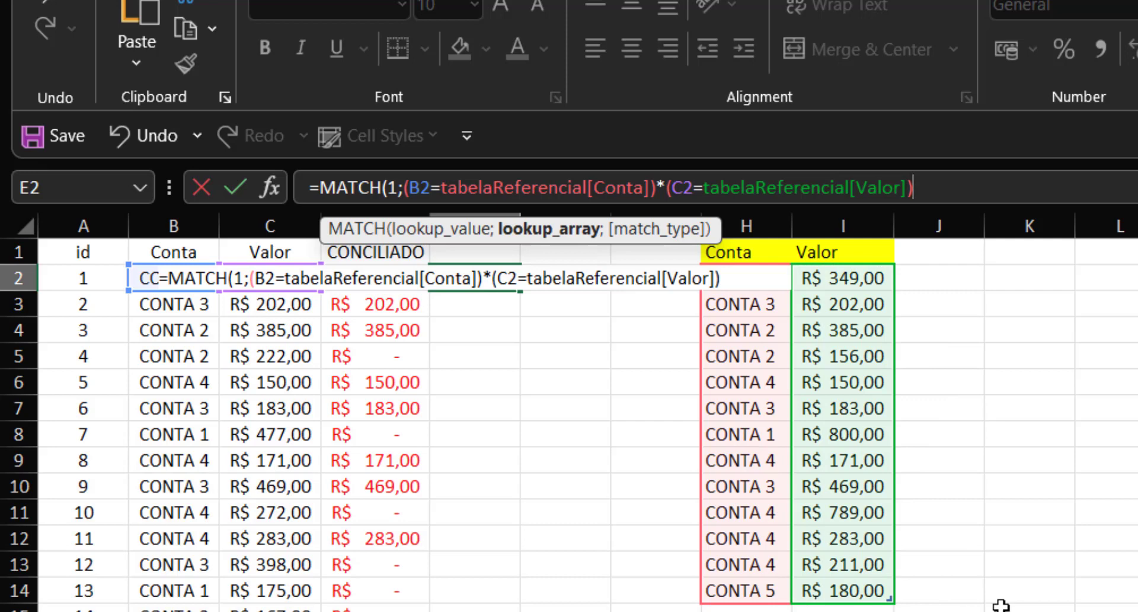
pyautogui.write(';0)')
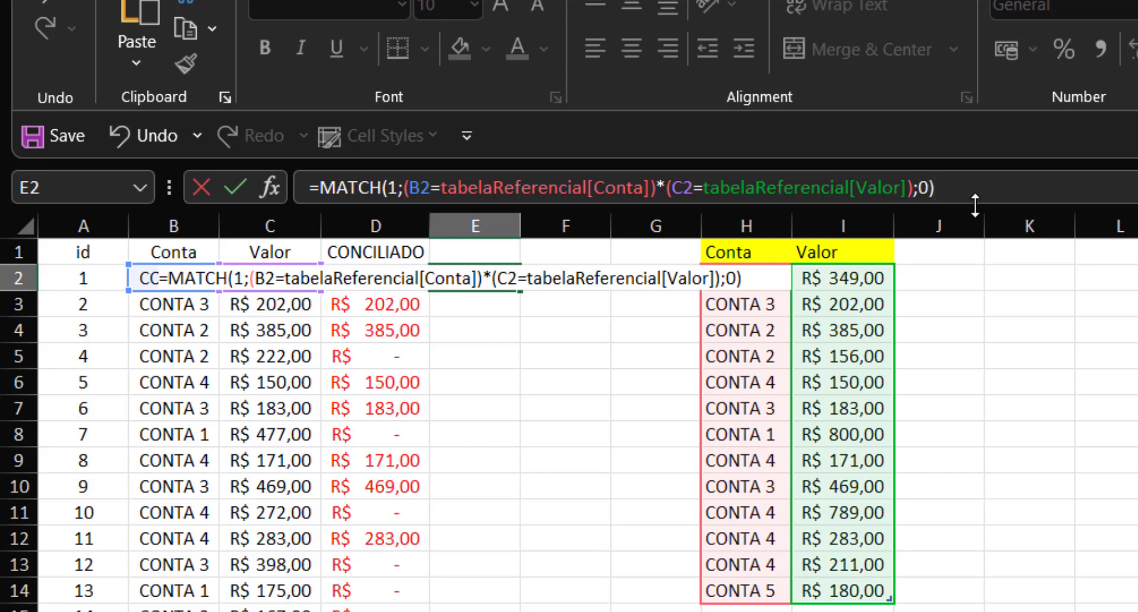
pyautogui.press('Return')
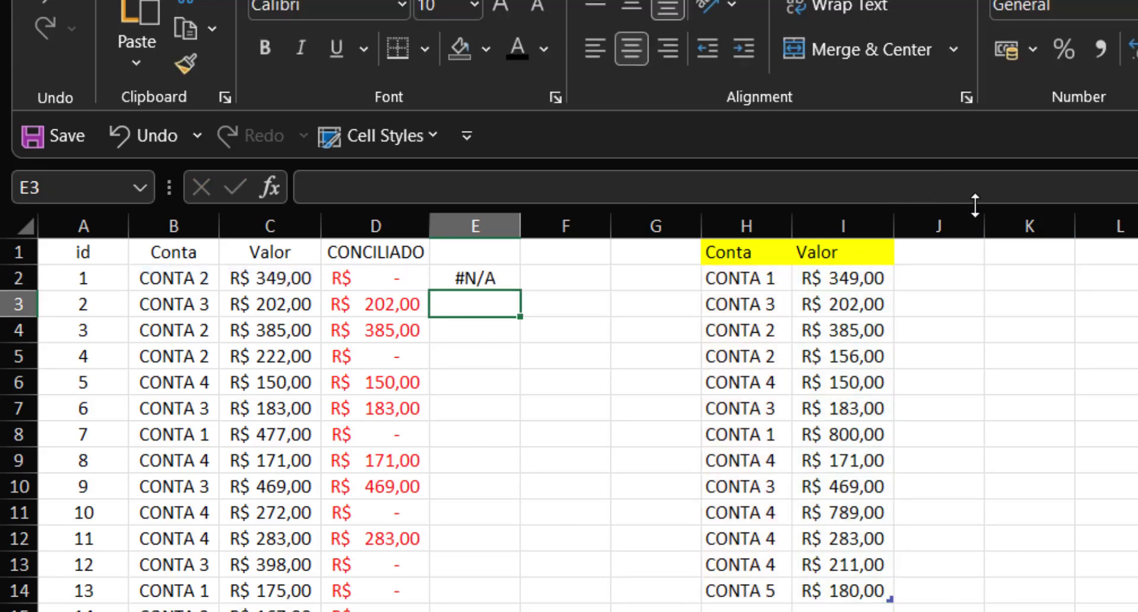
# Fill the MATCH formula from E2 down to E22
pyautogui.click(886, 509)
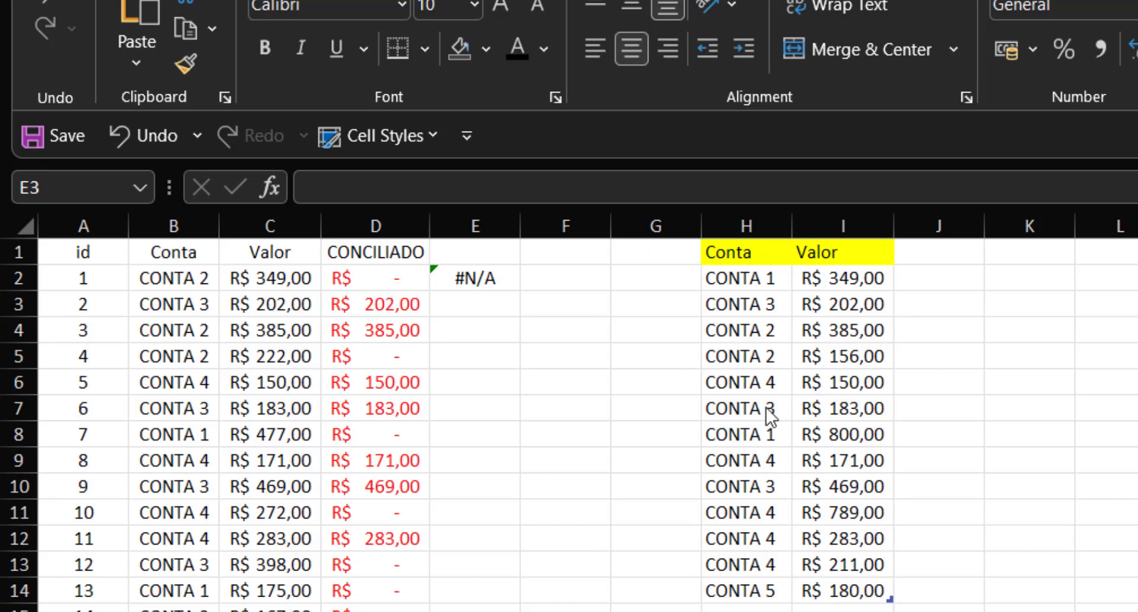
pyautogui.click(769, 286)
pyautogui.doubleClick(769, 286)
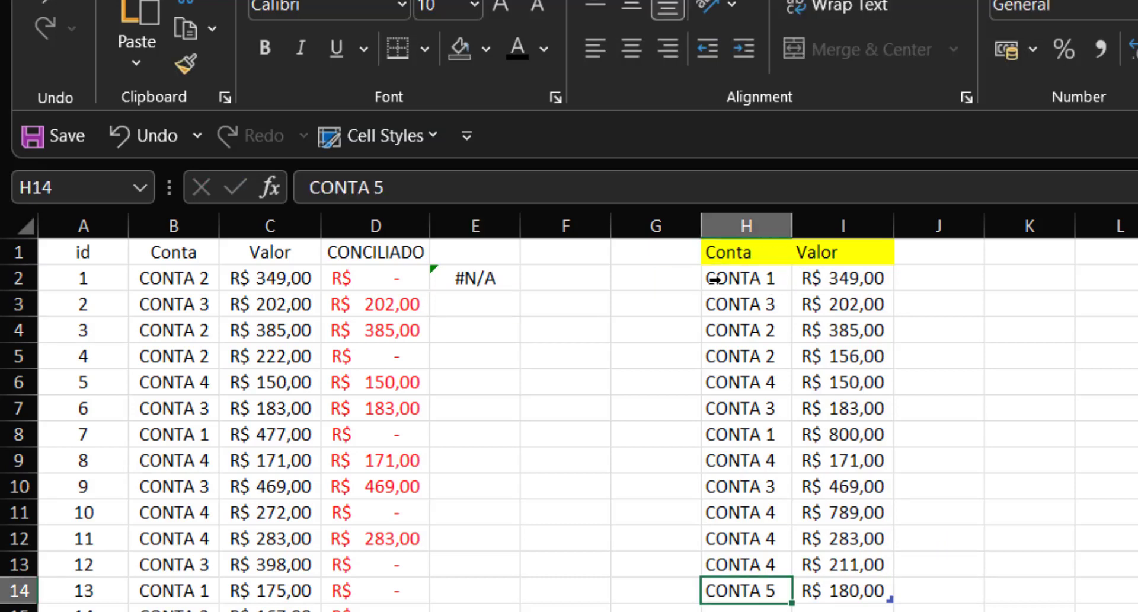
pyautogui.click(716, 279)
pyautogui.click(481, 287)
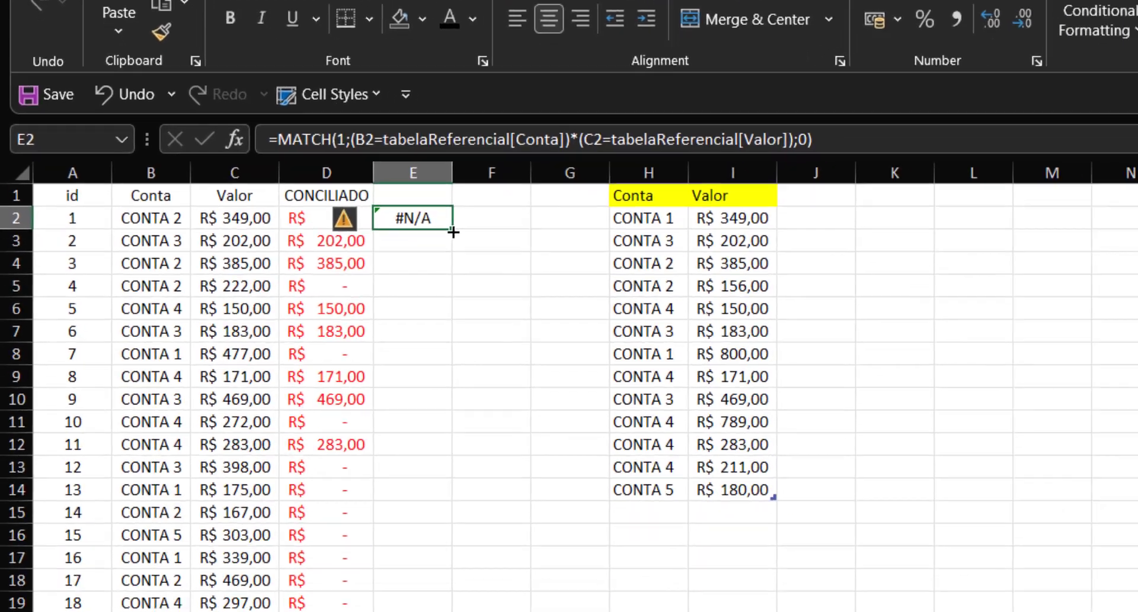
pyautogui.doubleClick(520, 291)
# Compare the positions returned in column E with the account and value pairs in the reference table
pyautogui.click(356, 178)
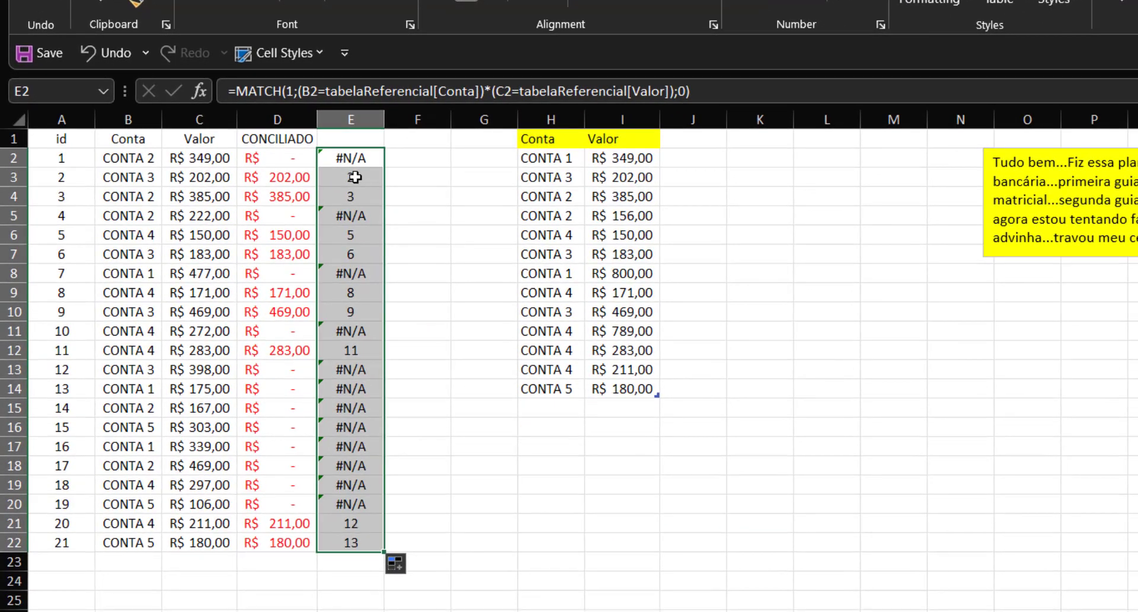
pyautogui.click(358, 199)
pyautogui.click(345, 240)
pyautogui.click(349, 255)
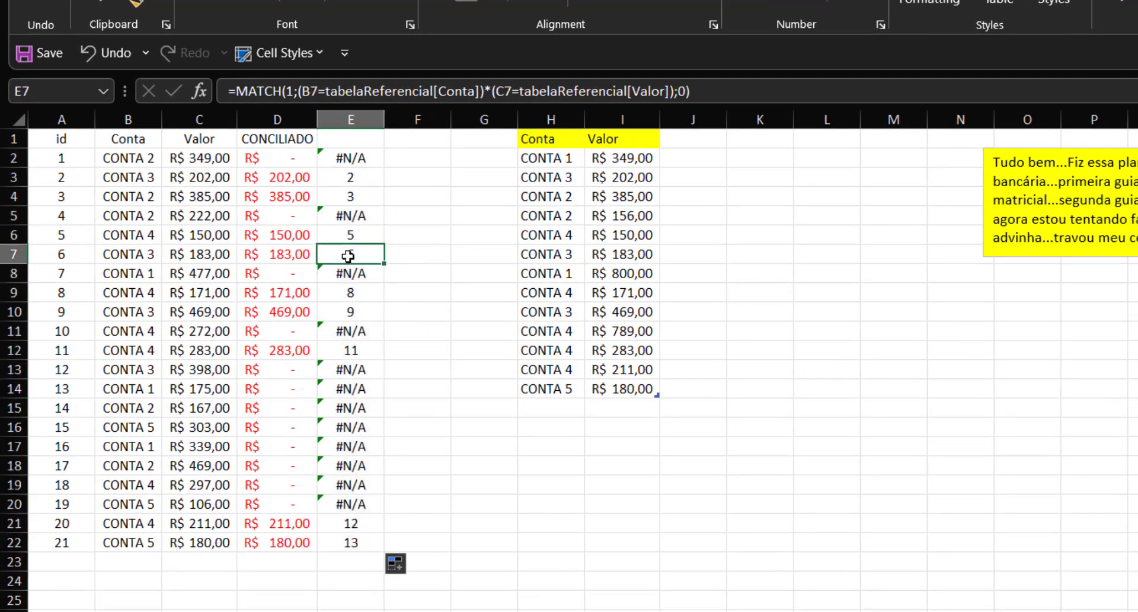
pyautogui.click(353, 175)
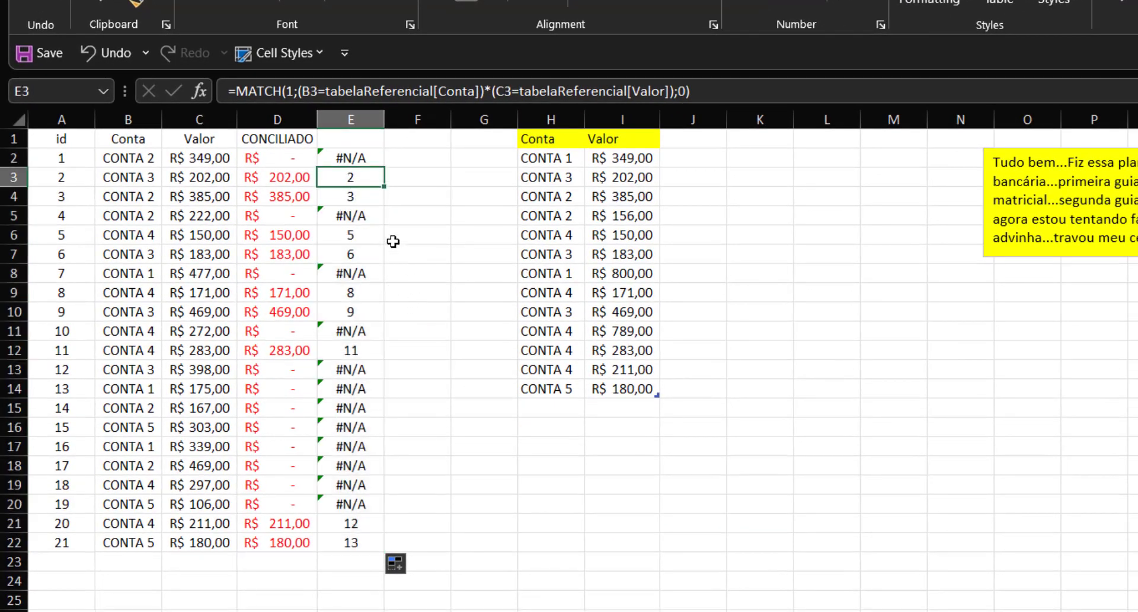
pyautogui.click(355, 202)
pyautogui.moveTo(566, 164); pyautogui.dragTo(577, 389)
pyautogui.click(604, 372)
pyautogui.click(344, 175)
pyautogui.click(138, 176)
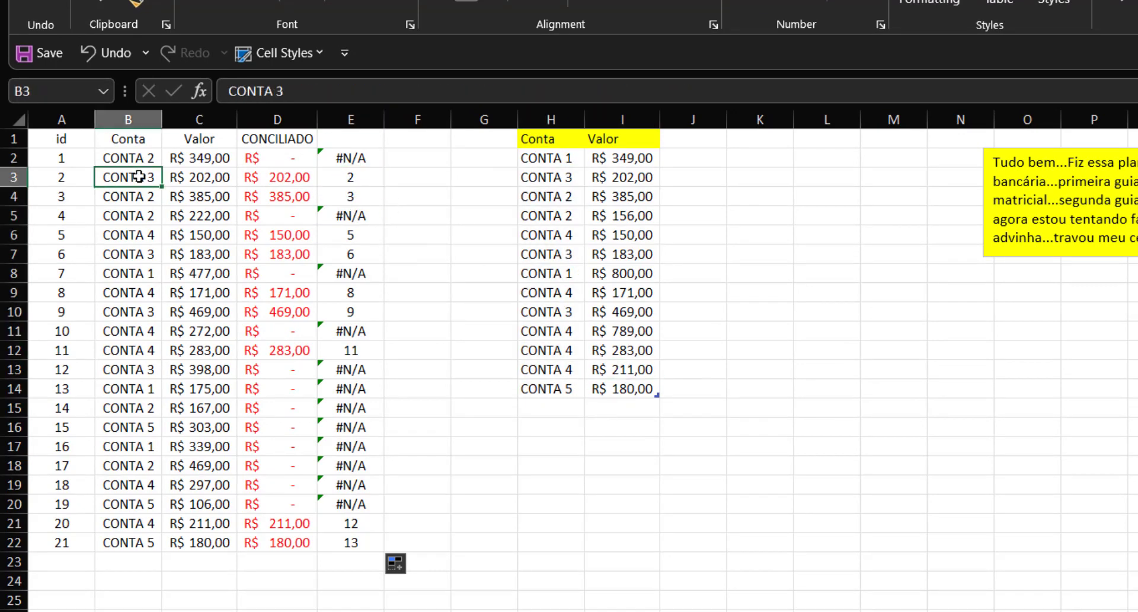
pyautogui.click(217, 178)
pyautogui.click(334, 176)
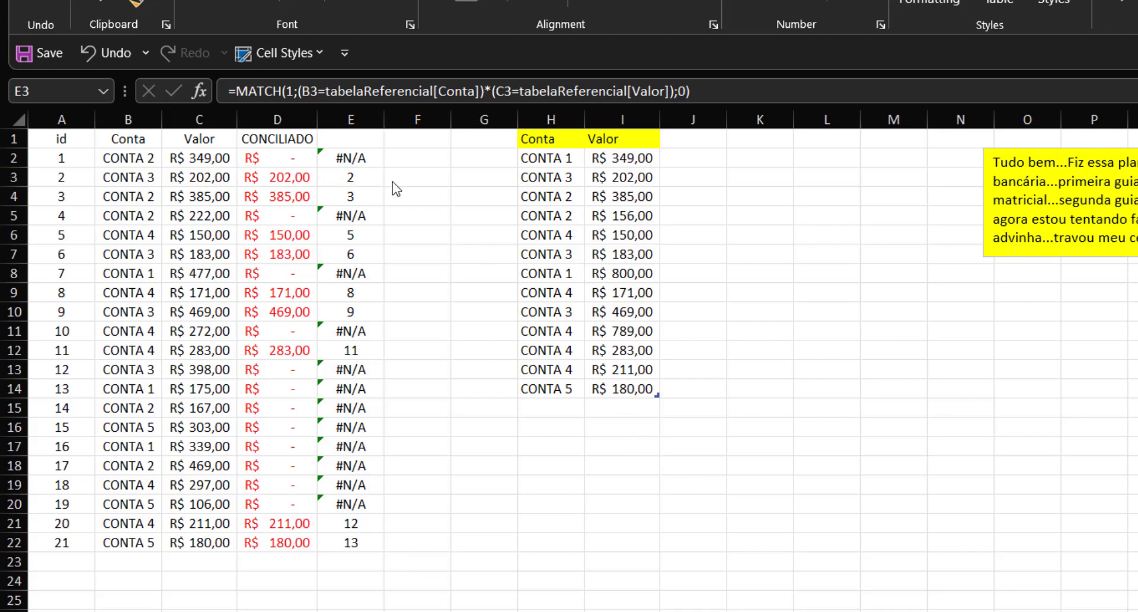
# Nest the MATCH in E2 inside an INDEX on tabelaReferencial[Valor] and fill the formula down to E22
pyautogui.press('Up')
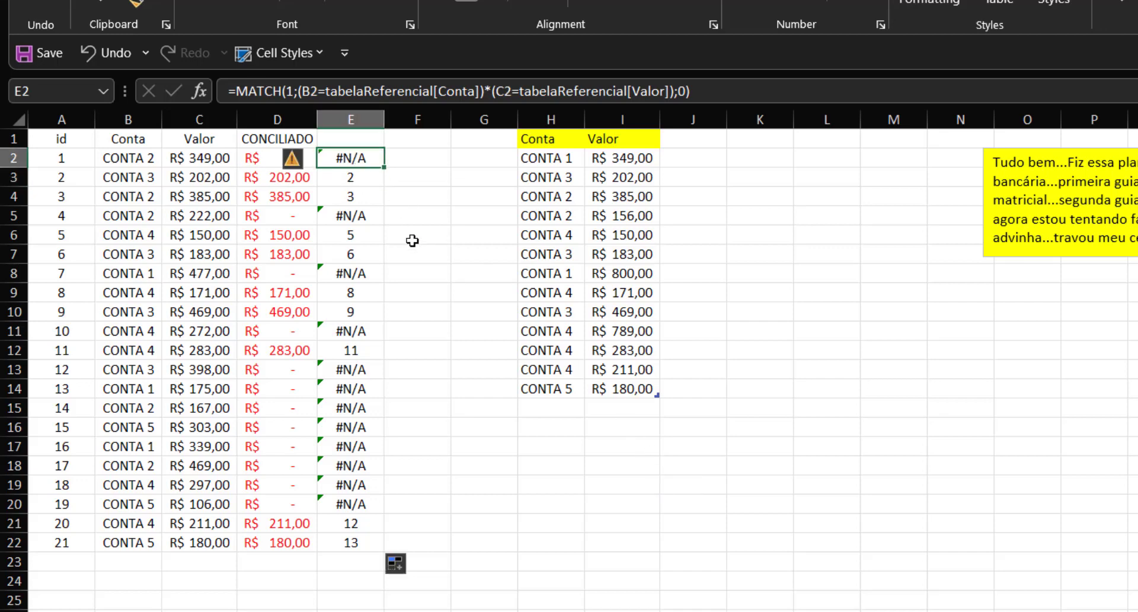
pyautogui.click(300, 92)
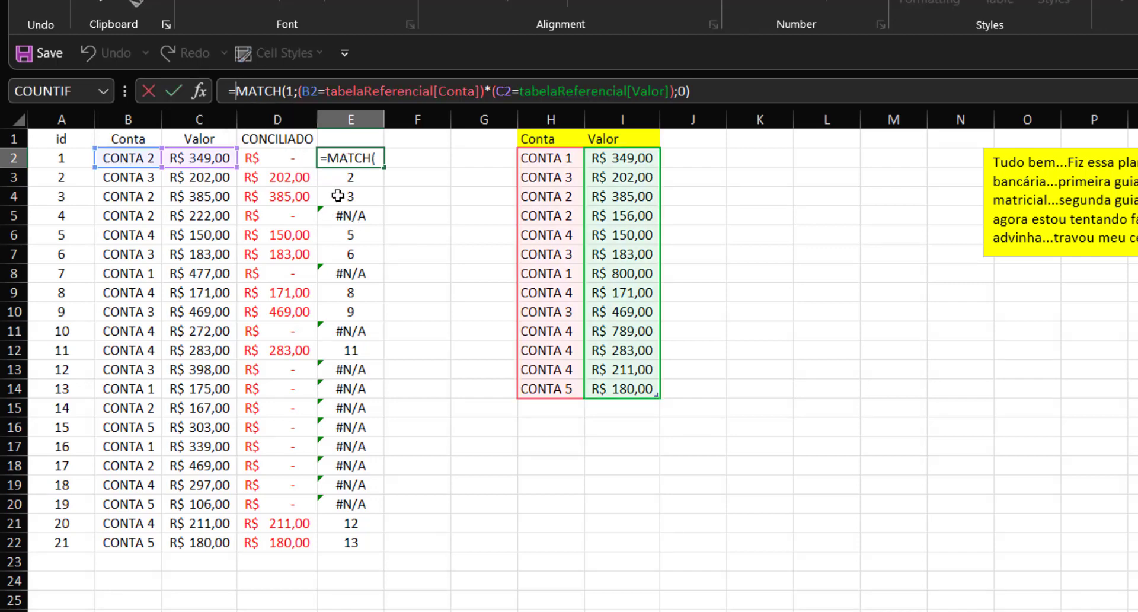
pyautogui.write('in')
pyautogui.press('Down')
pyautogui.press('Up')
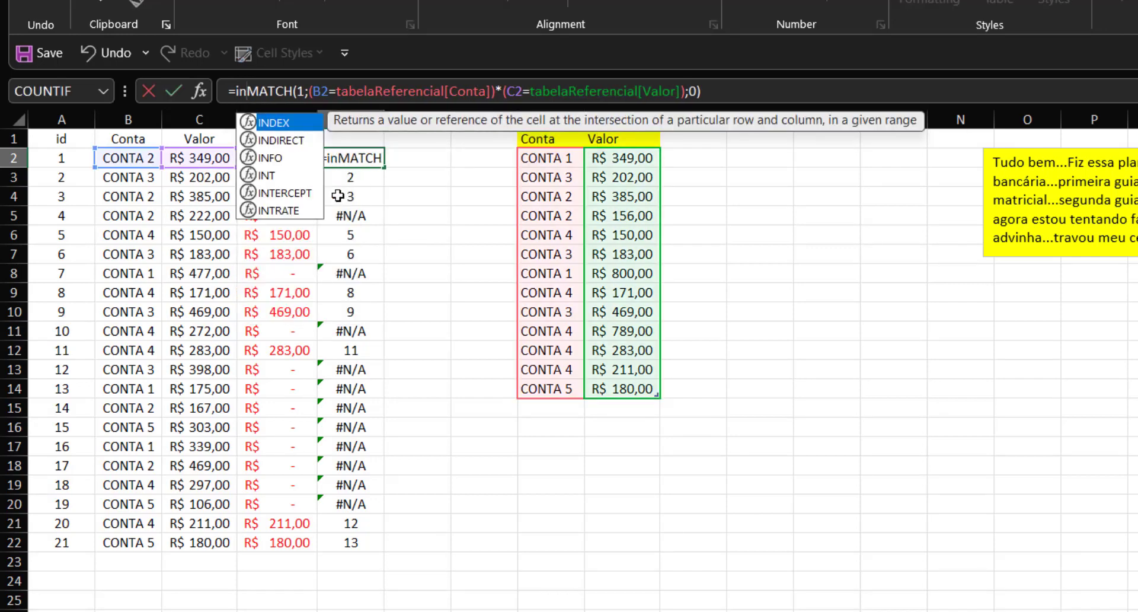
pyautogui.press('Tab')
pyautogui.moveTo(634, 153); pyautogui.dragTo(629, 386)
pyautogui.write(';')
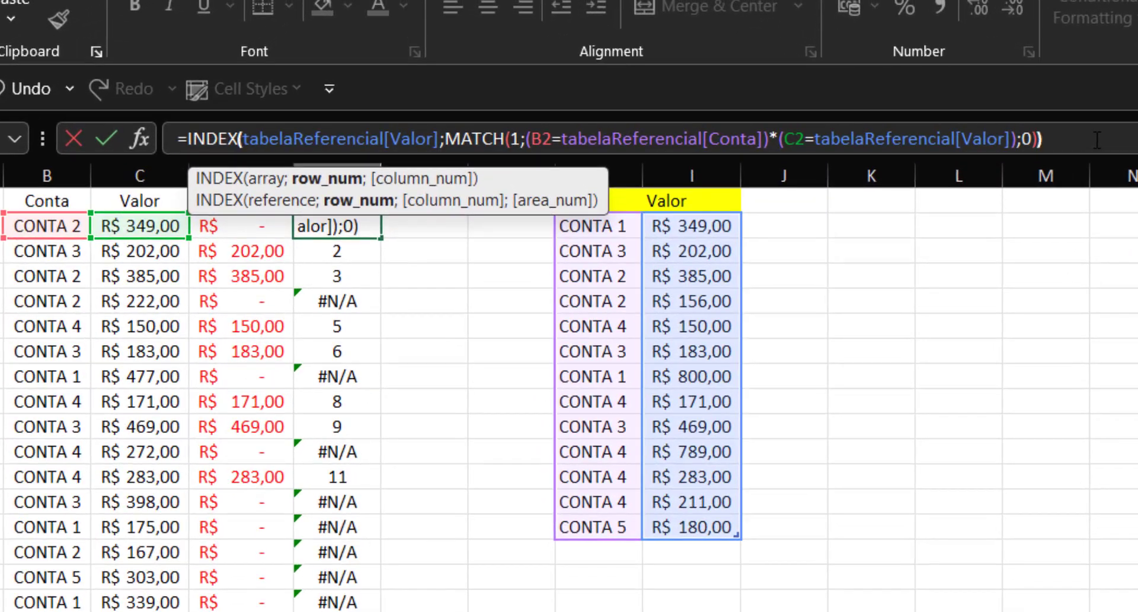
pyautogui.press('Return')
pyautogui.click(356, 226)
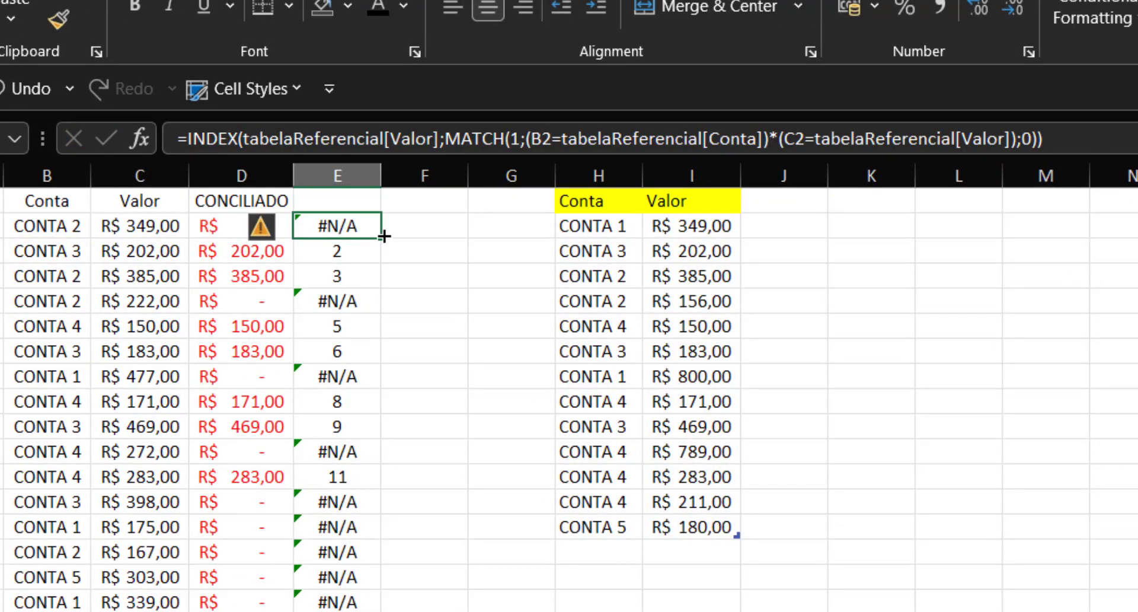
pyautogui.doubleClick(381, 237)
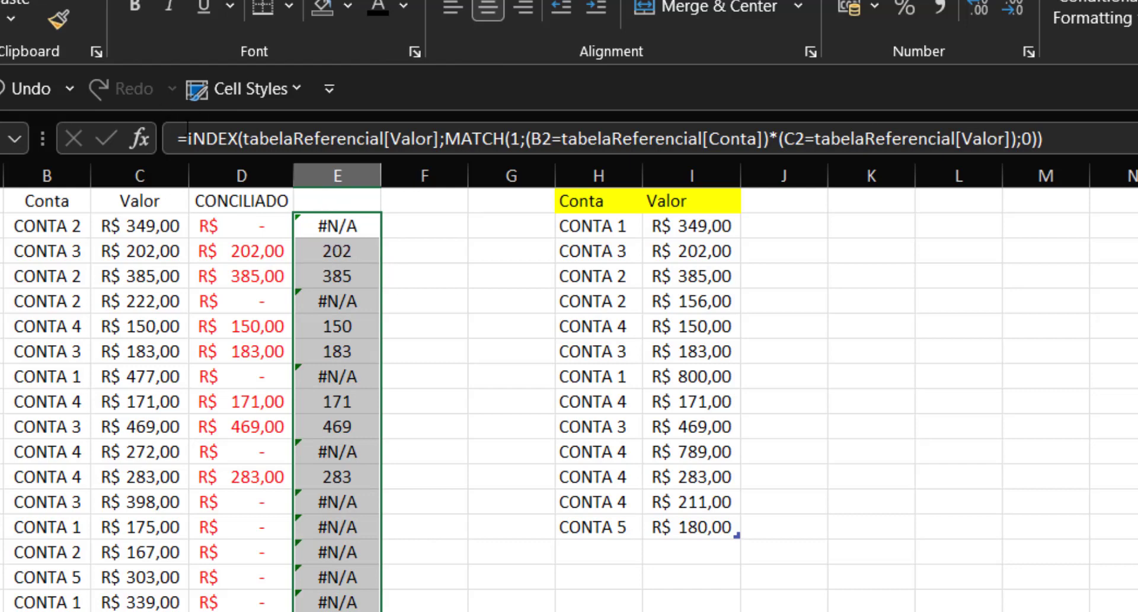
# Wrap the INDEX formulas in E2:E22 in IFERROR with 0 as the value for errors
pyautogui.press('F2')
pyautogui.write('IFERROR(')
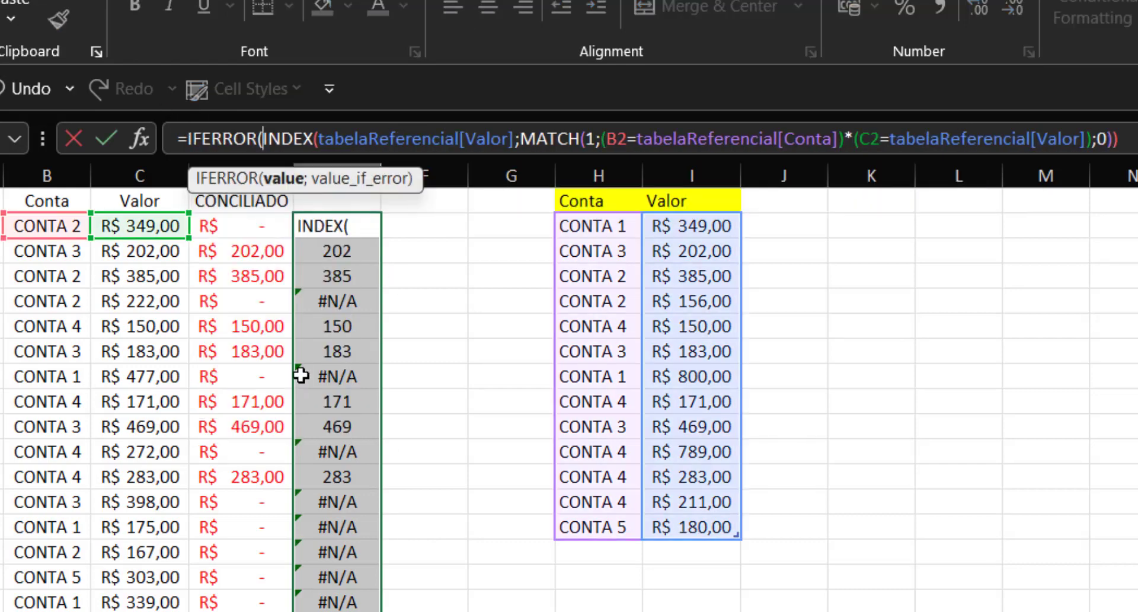
pyautogui.press('End')
pyautogui.write(';0)')
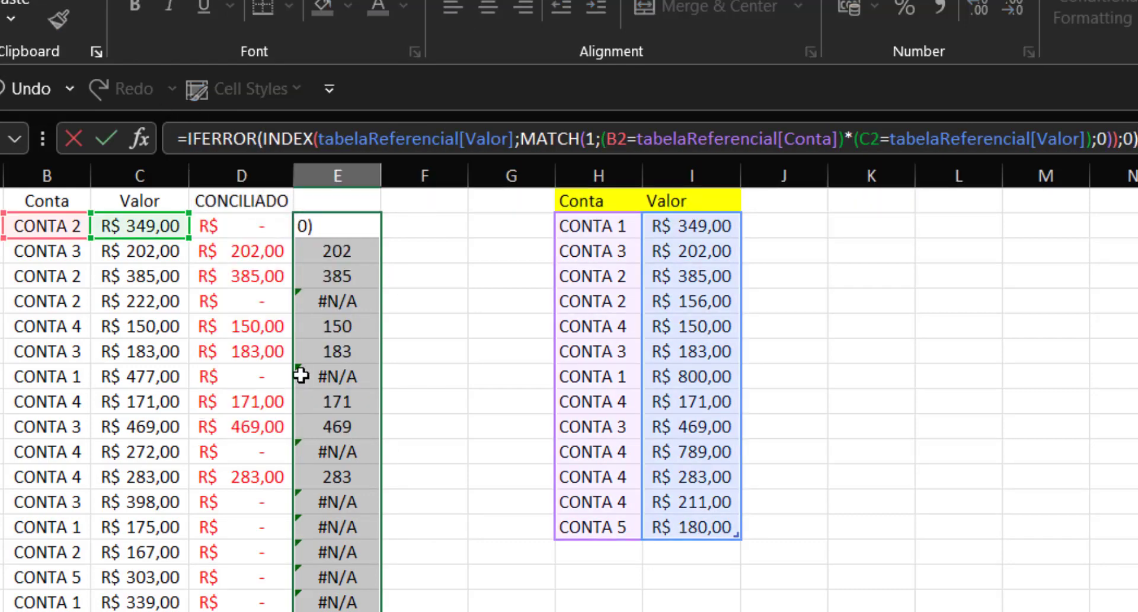
pyautogui.hotkey('ctrl', 'Return')
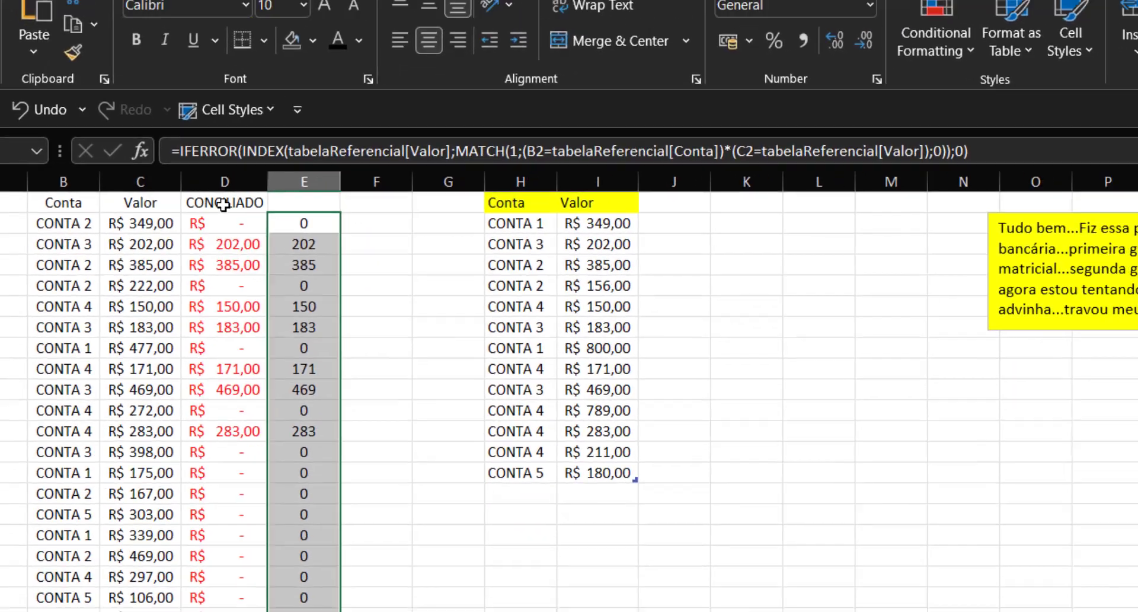
# Copy the formatting of D2 onto E2:E22 and autofit the width of column E
pyautogui.click(223, 223)
pyautogui.click(73, 52)
pyautogui.moveTo(304, 224); pyautogui.dragTo(339, 533)
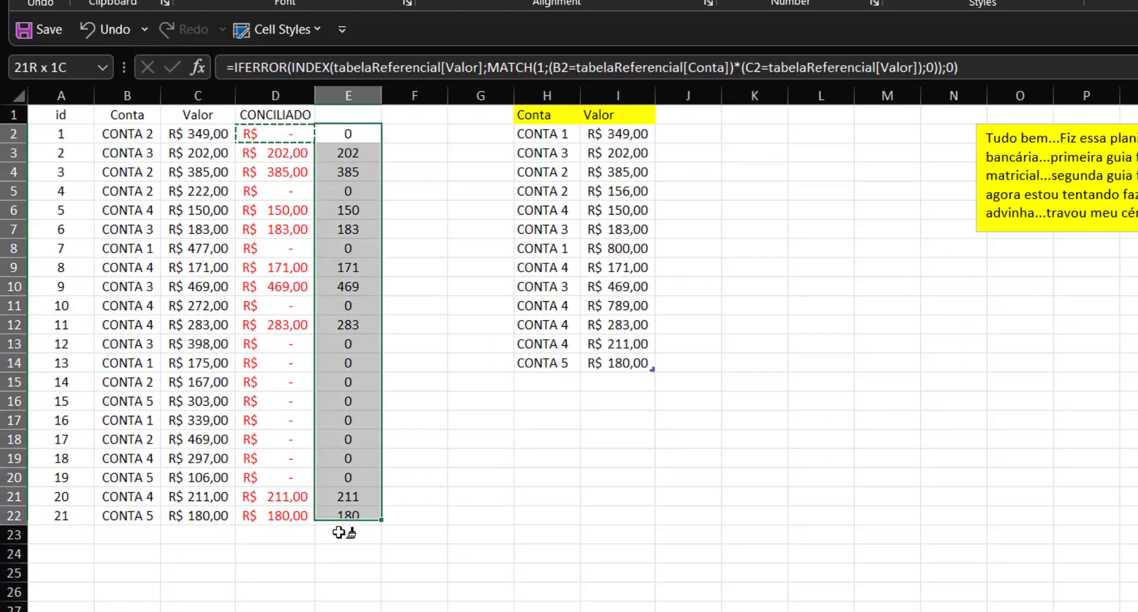
pyautogui.doubleClick(381, 95)
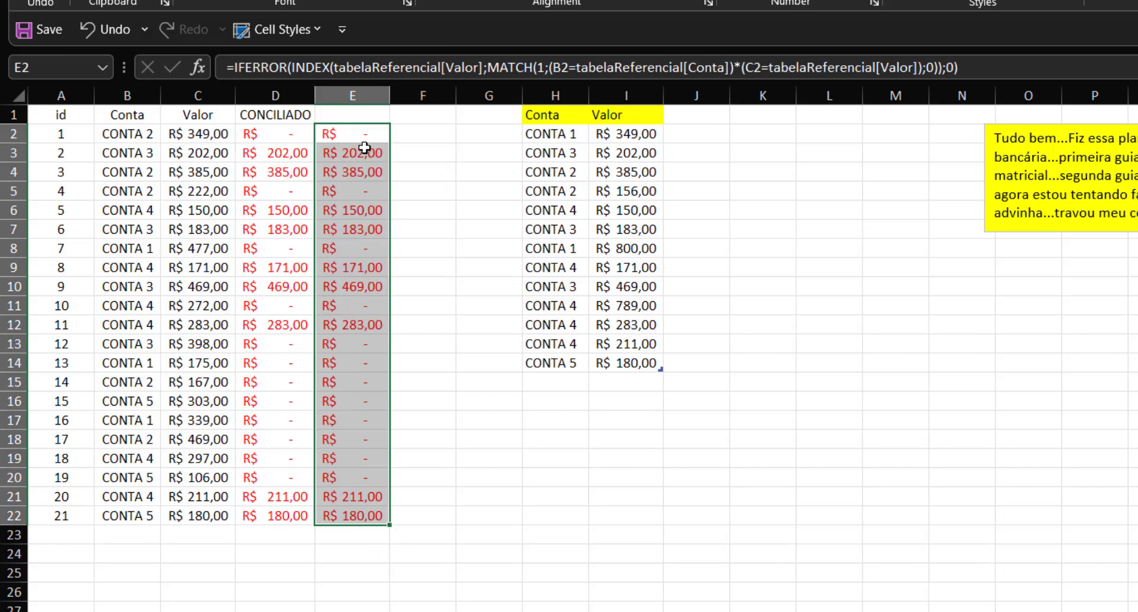
# Examine the two criteria inside the MATCH of the E3 formula, leaving the formula as it is
pyautogui.click(364, 149)
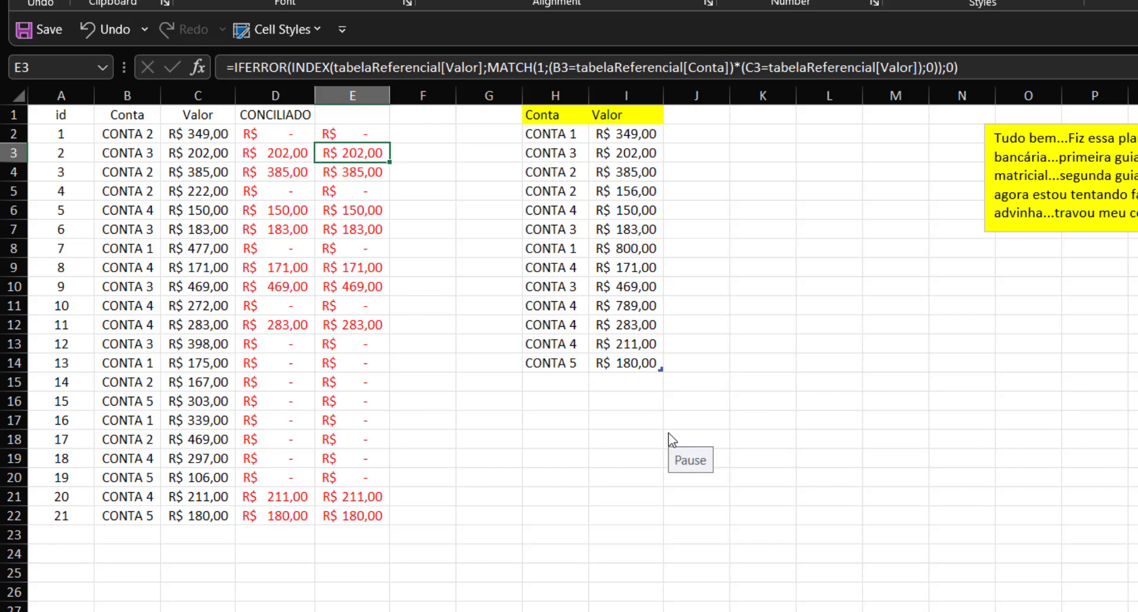
pyautogui.click(548, 65)
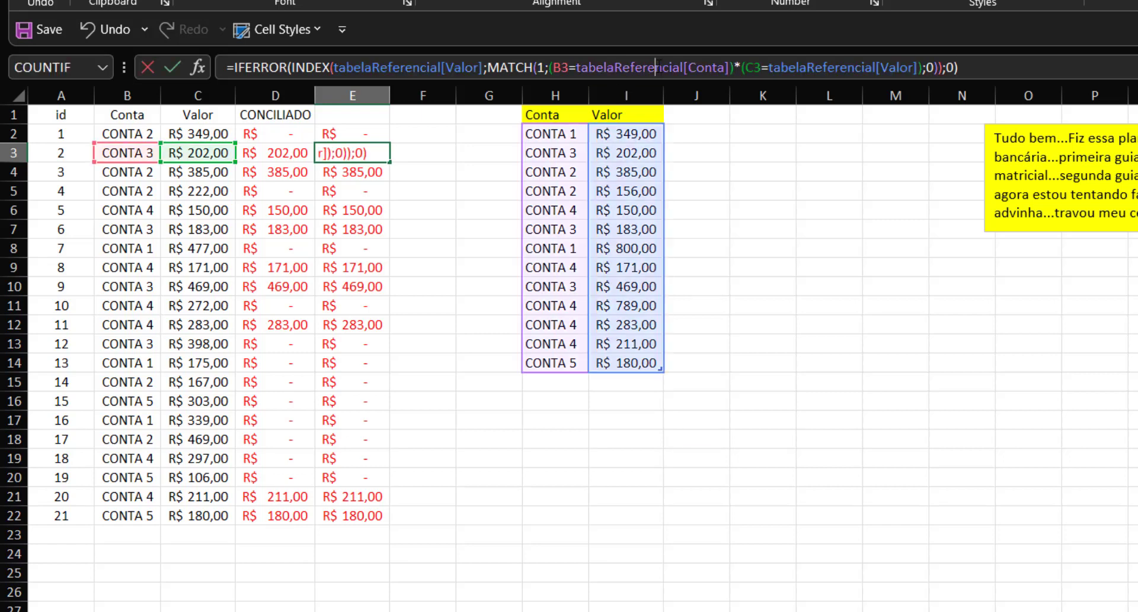
pyautogui.moveTo(552, 68); pyautogui.dragTo(736, 68)
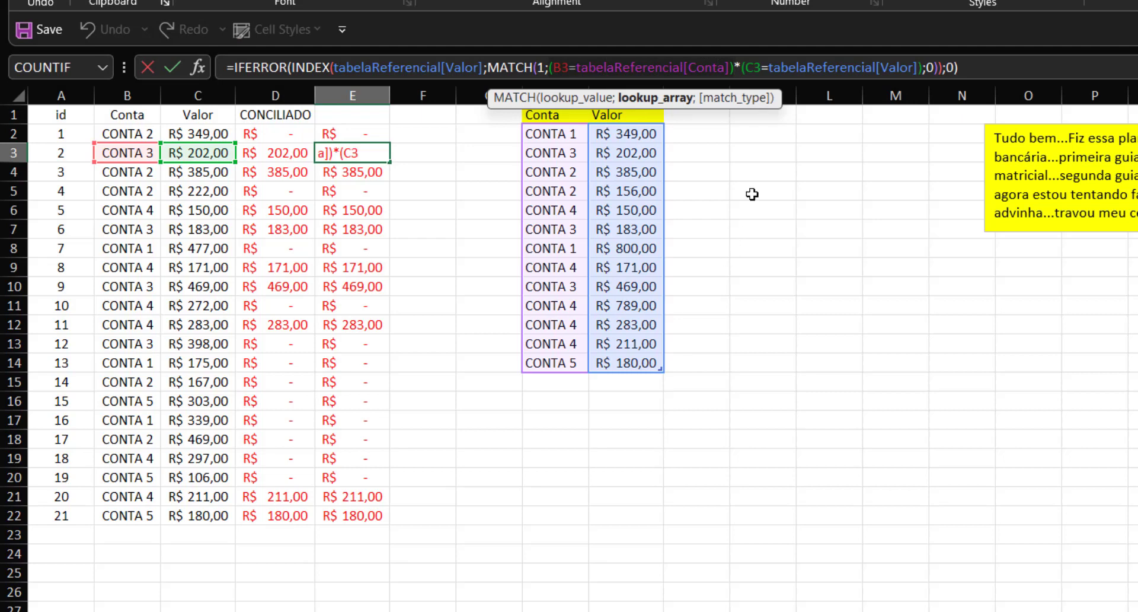
pyautogui.click(700, 429)
pyautogui.click(147, 67)
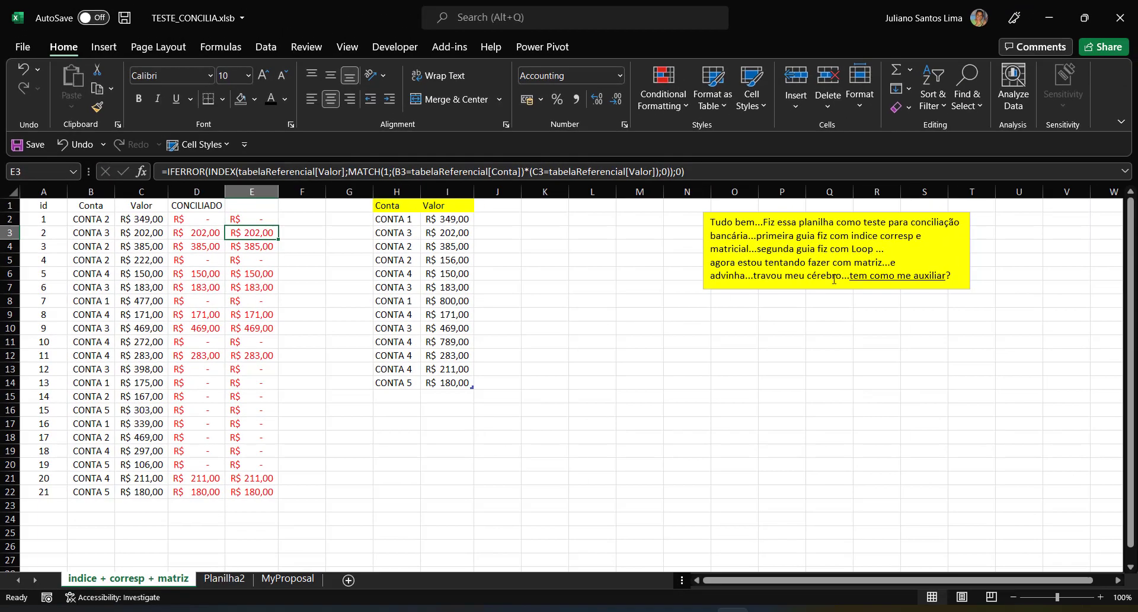
# Open the Planilha2 sheet and look over its account table in columns A to D
pyautogui.hotkey('alt', 'Tab')
pyautogui.hotkey('alt', 'Tab')
pyautogui.click(224, 578)
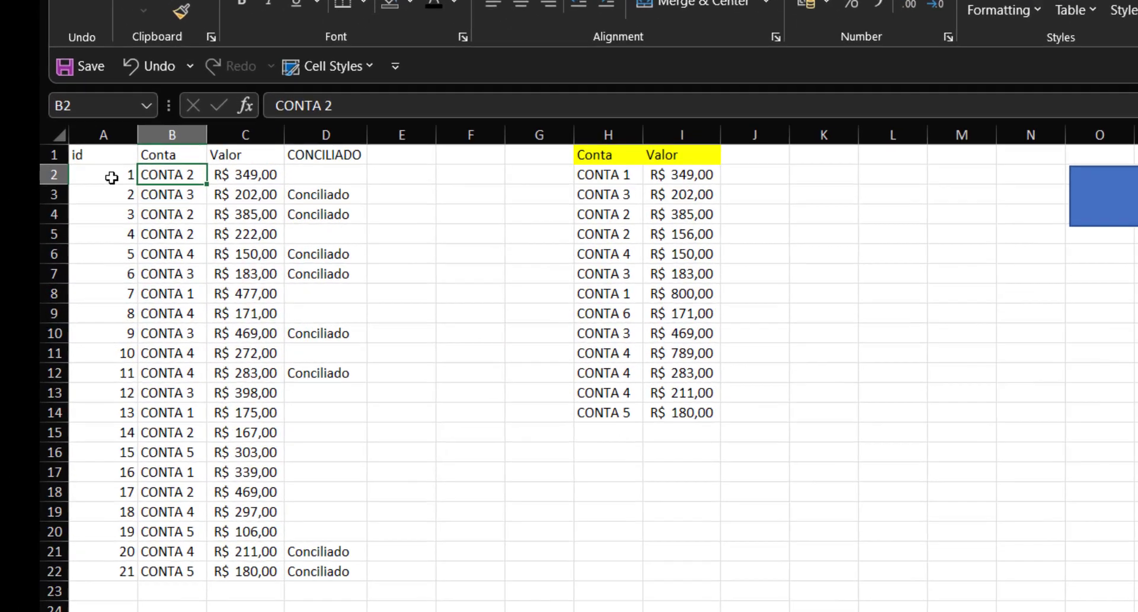
pyautogui.click(57, 218)
pyautogui.moveTo(321, 574); pyautogui.dragTo(53, 153)
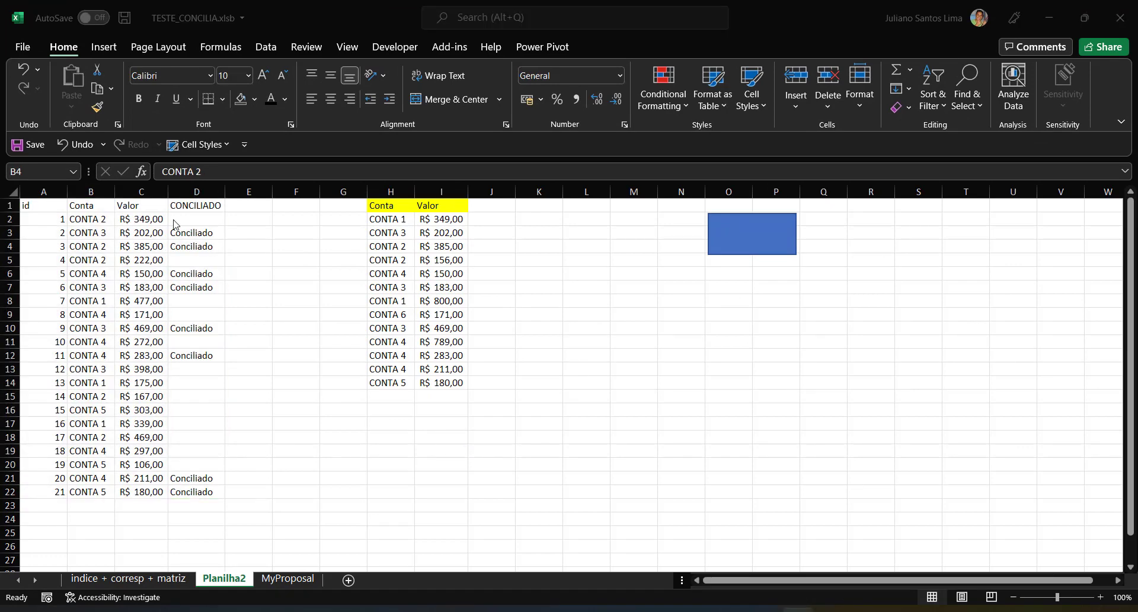
# Clear the marks in D2:D22 and run the macro assigned to the blue rectangle
pyautogui.moveTo(208, 219); pyautogui.dragTo(198, 492)
pyautogui.press('Delete')
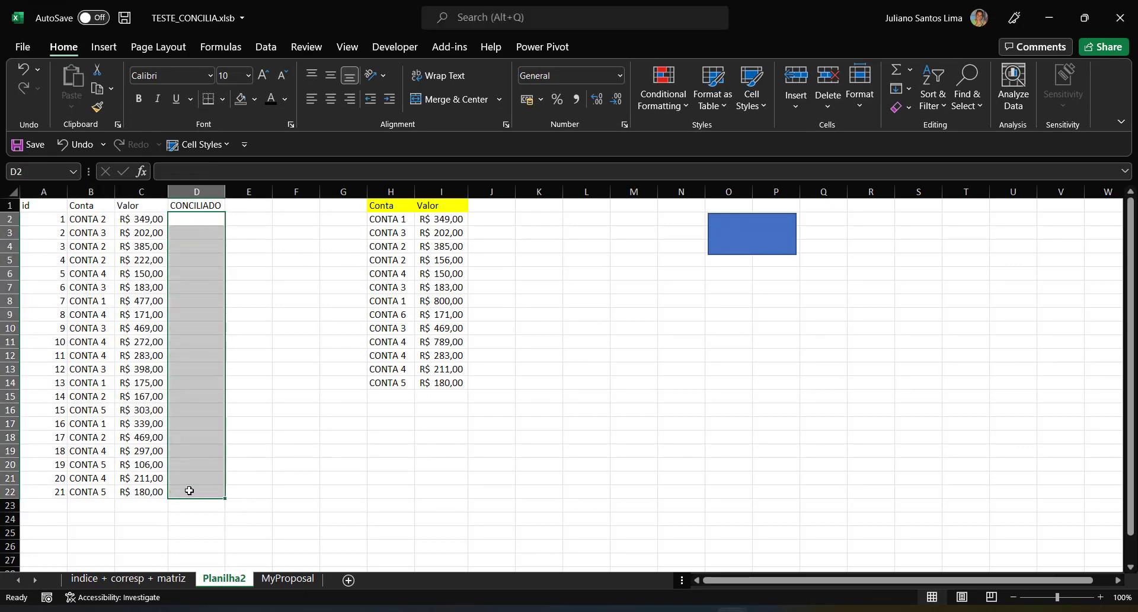
pyautogui.click(128, 270)
pyautogui.click(783, 232)
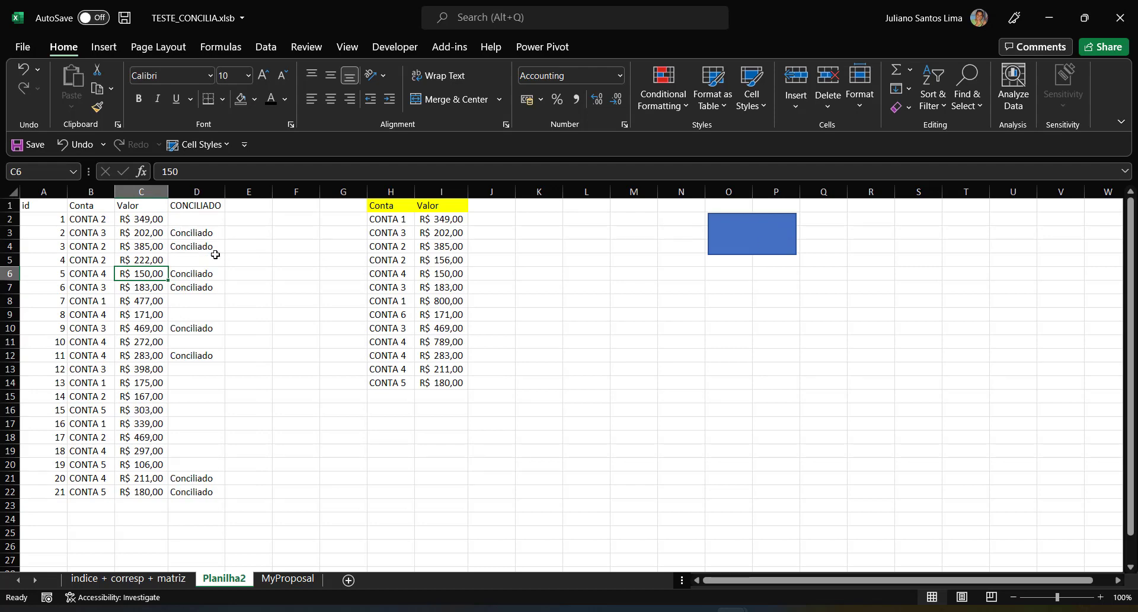
# Check the Conciliado marks in column D of Planilha2 and compare them with the indice + corresp + matriz sheet
pyautogui.click(212, 235)
pyautogui.click(202, 274)
pyautogui.click(196, 288)
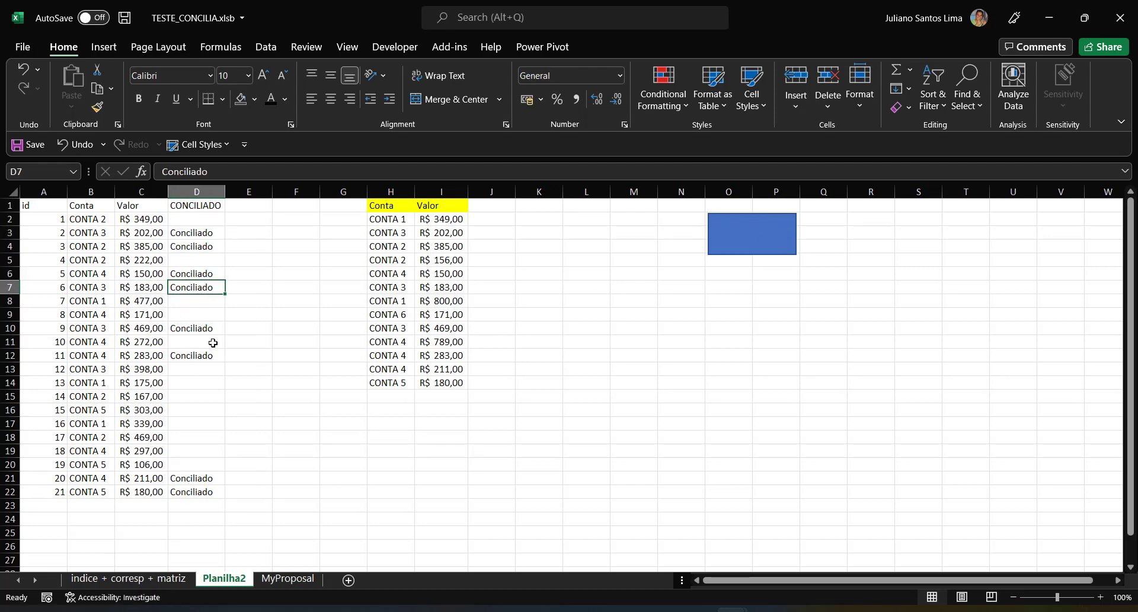
pyautogui.click(209, 327)
pyautogui.click(167, 579)
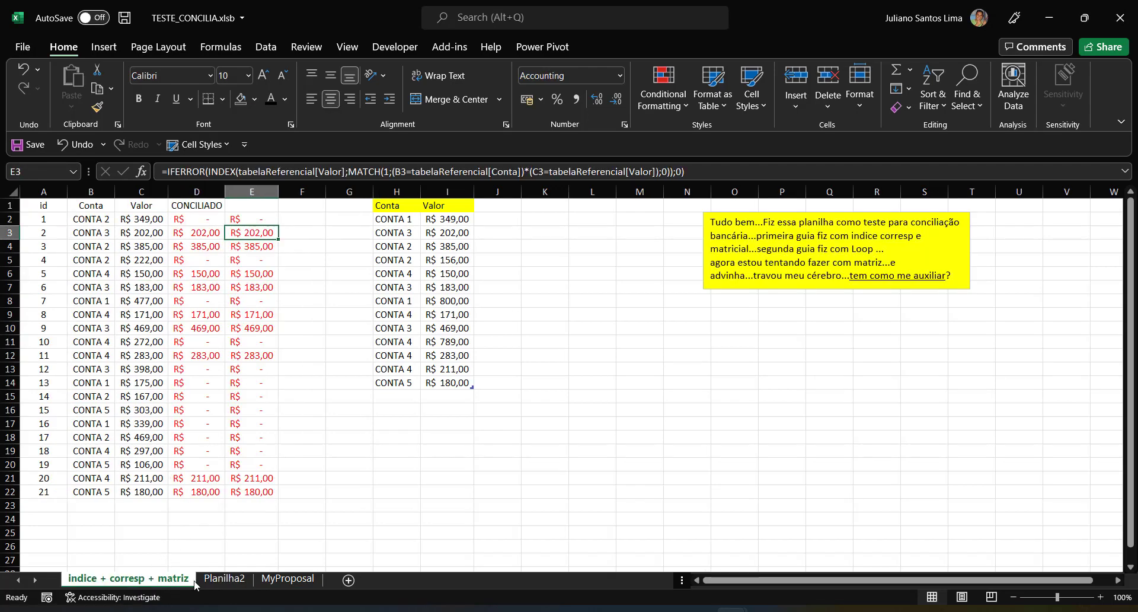
pyautogui.click(227, 579)
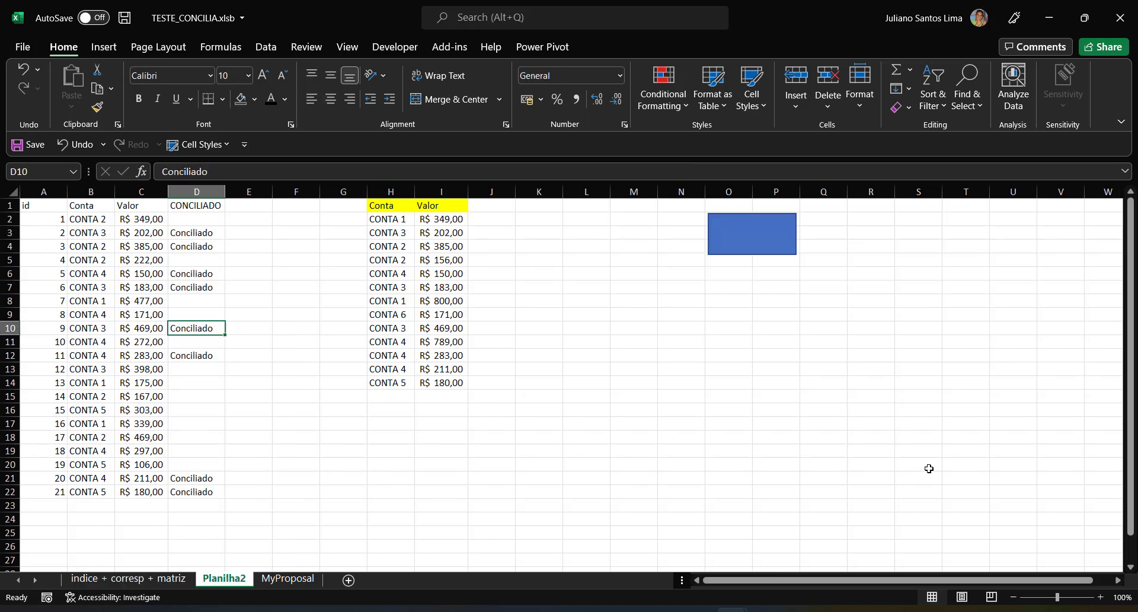
pyautogui.click(229, 345)
# Open the code of the Retângulo1_Clique macro and examine its nested For loops and variable declarations
pyautogui.hotkey('alt', 'F11')
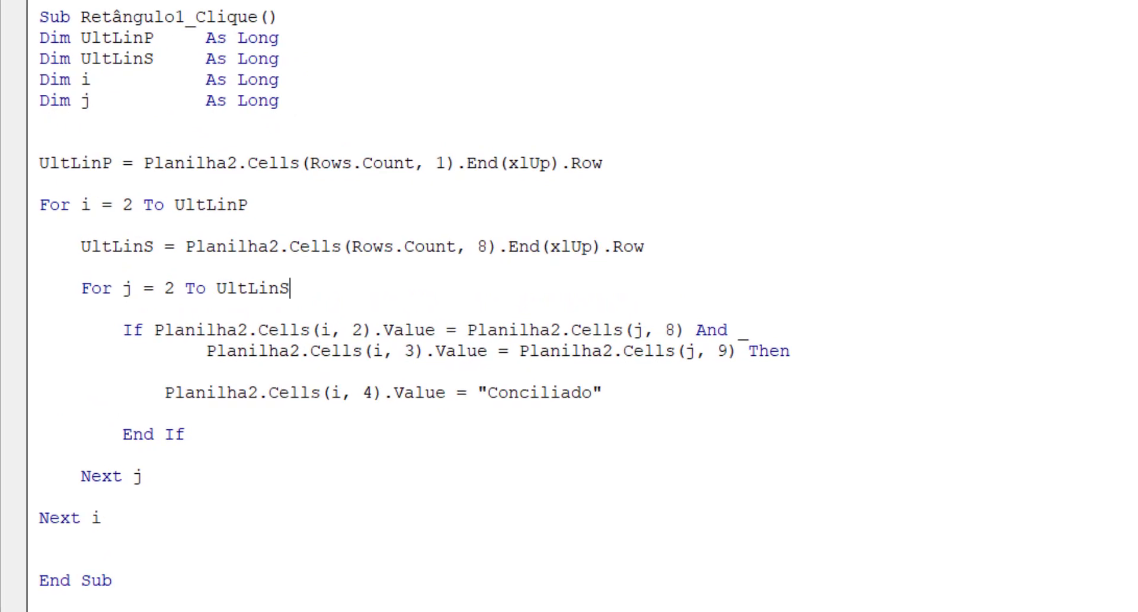
pyautogui.doubleClick(51, 206)
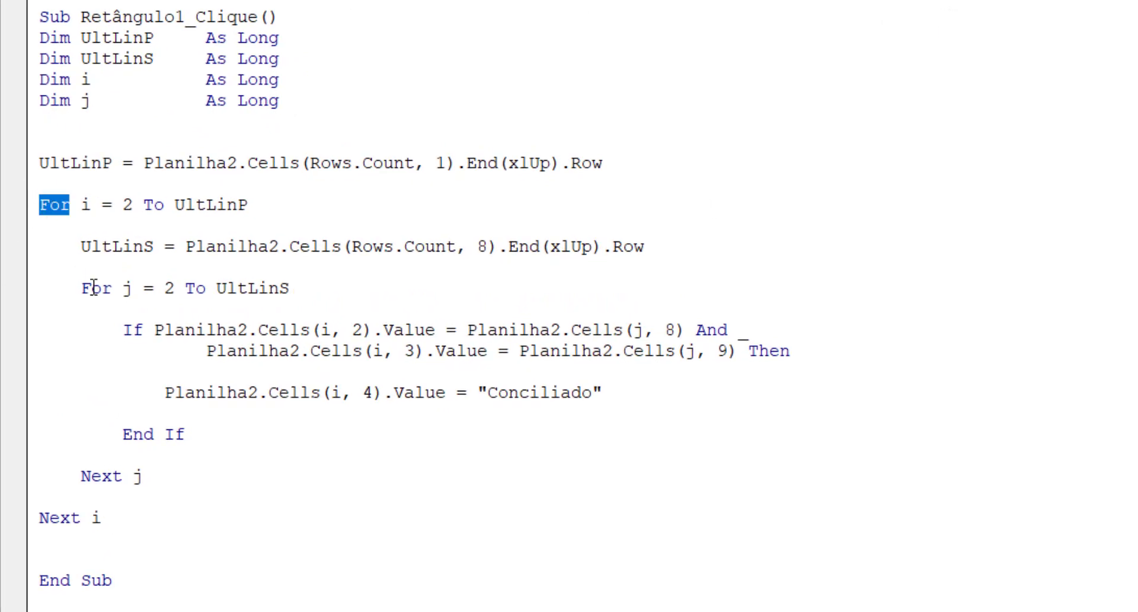
pyautogui.doubleClick(93, 288)
pyautogui.doubleClick(104, 479)
pyautogui.doubleClick(65, 517)
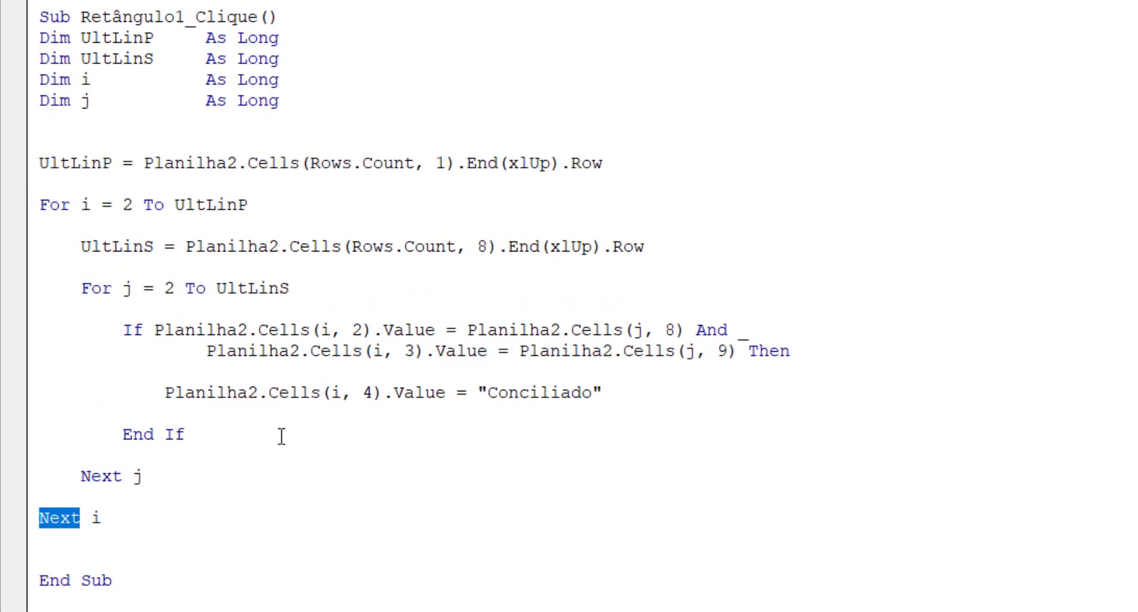
pyautogui.moveTo(308, 104); pyautogui.dragTo(2, 35)
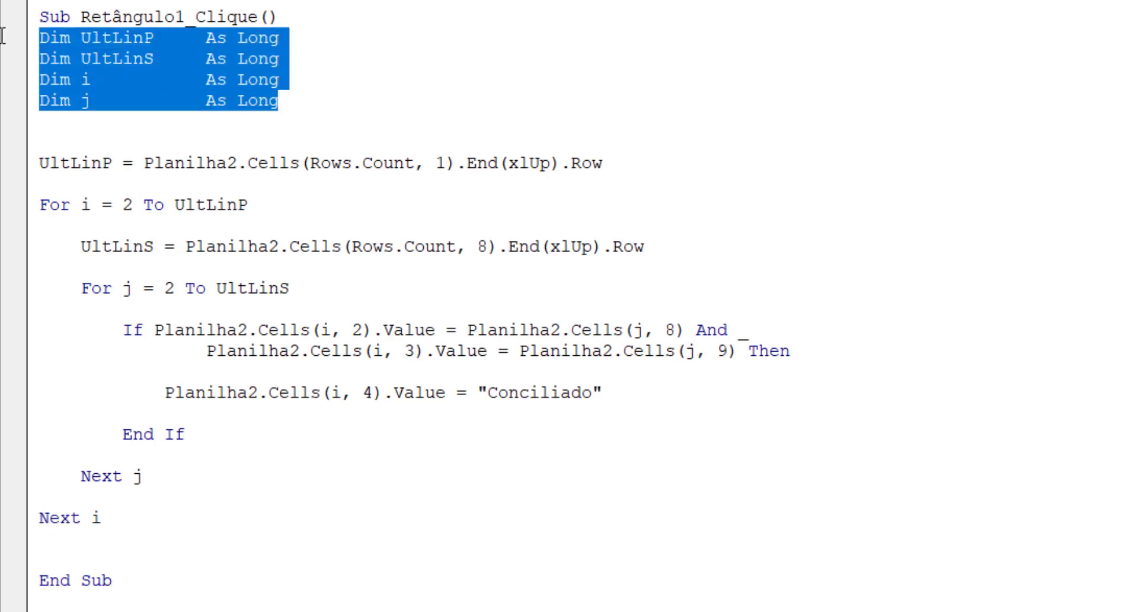
pyautogui.click(208, 72)
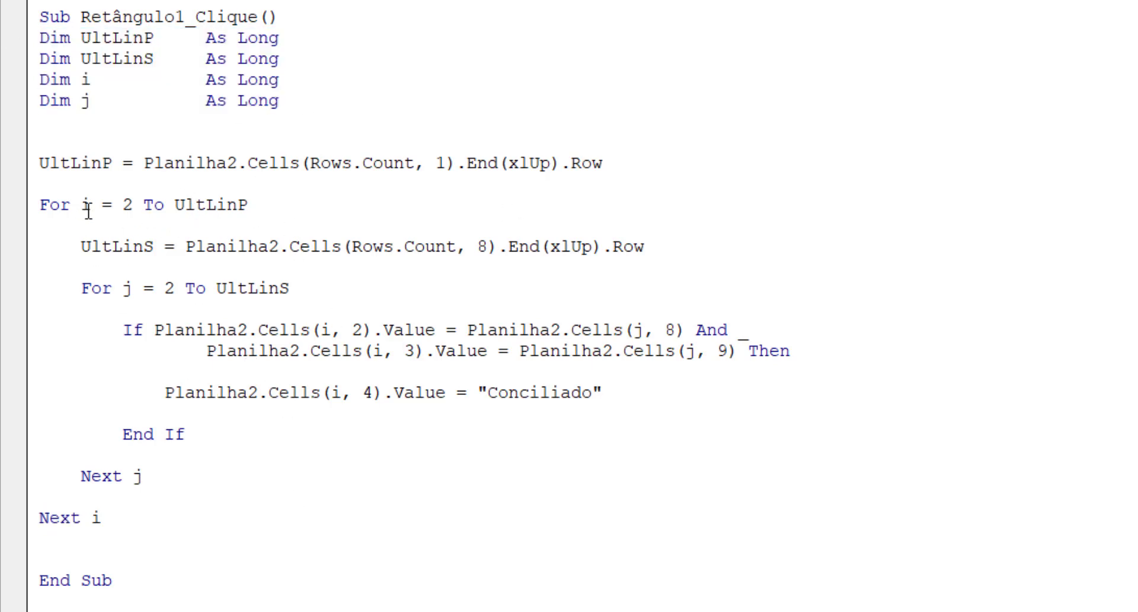
# Examine the If condition that compares account and value in the inner loop of Retângulo1_Clique
pyautogui.click(197, 204)
pyautogui.doubleClick(126, 330)
pyautogui.click(272, 351)
pyautogui.click(803, 355)
pyautogui.press('Delete')
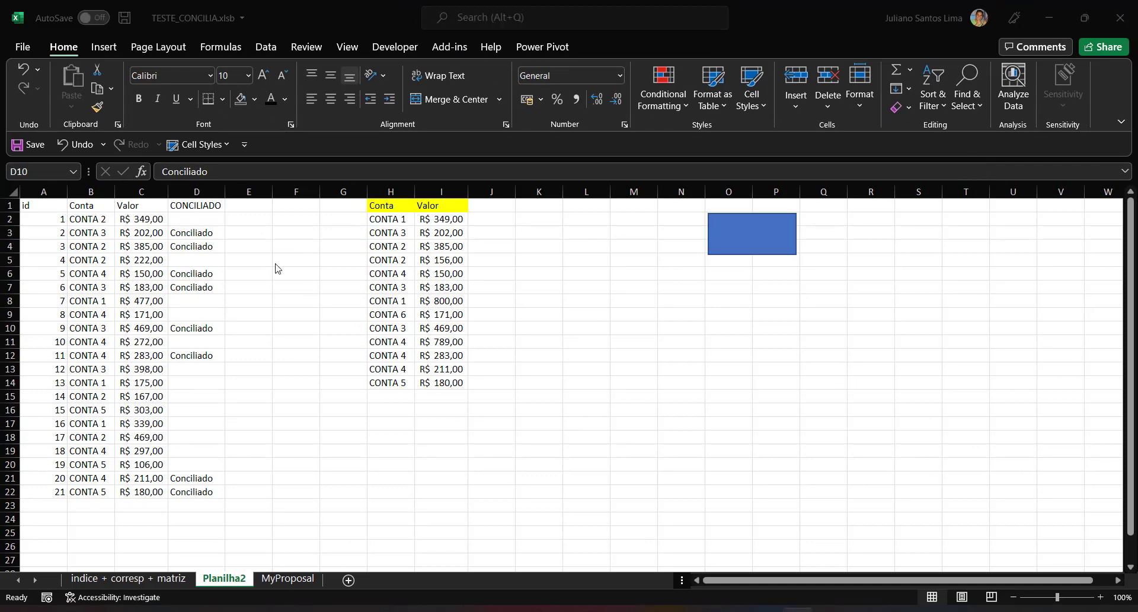
# Fill all the cells containing Conciliado in column D of Planilha2 with the lightest green theme colour
pyautogui.click(195, 232)
pyautogui.keyDown('ctrl'); pyautogui.click(200, 246); pyautogui.keyUp('ctrl')
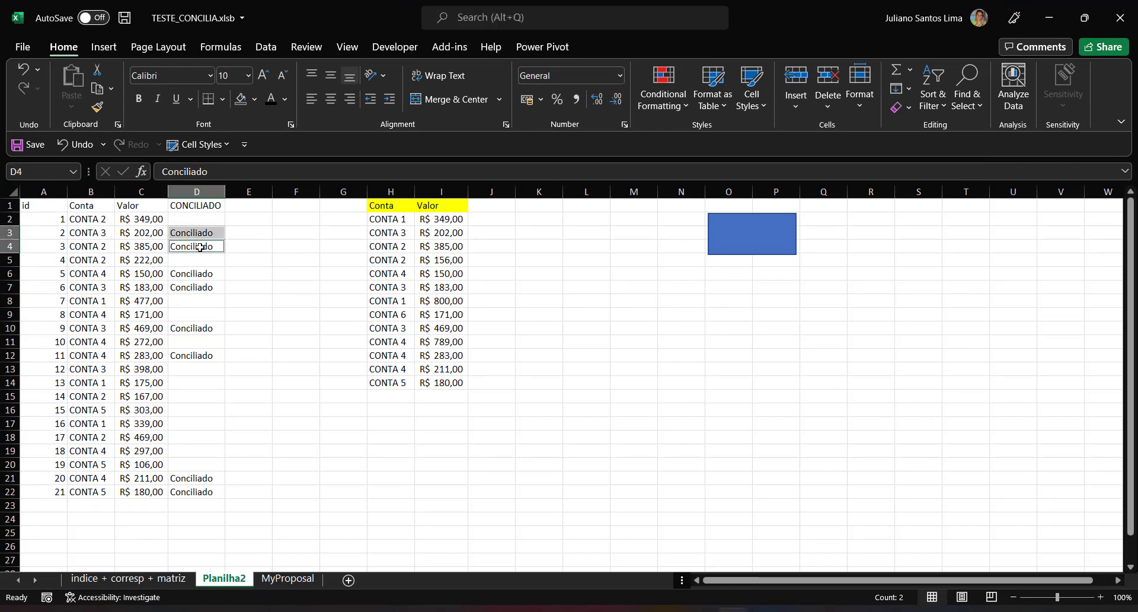
pyautogui.keyDown('ctrl'); pyautogui.click(201, 274); pyautogui.keyUp('ctrl')
pyautogui.keyDown('ctrl'); pyautogui.click(202, 287); pyautogui.keyUp('ctrl')
pyautogui.keyDown('ctrl'); pyautogui.click(207, 329); pyautogui.keyUp('ctrl')
pyautogui.keyDown('ctrl'); pyautogui.click(210, 355); pyautogui.keyUp('ctrl')
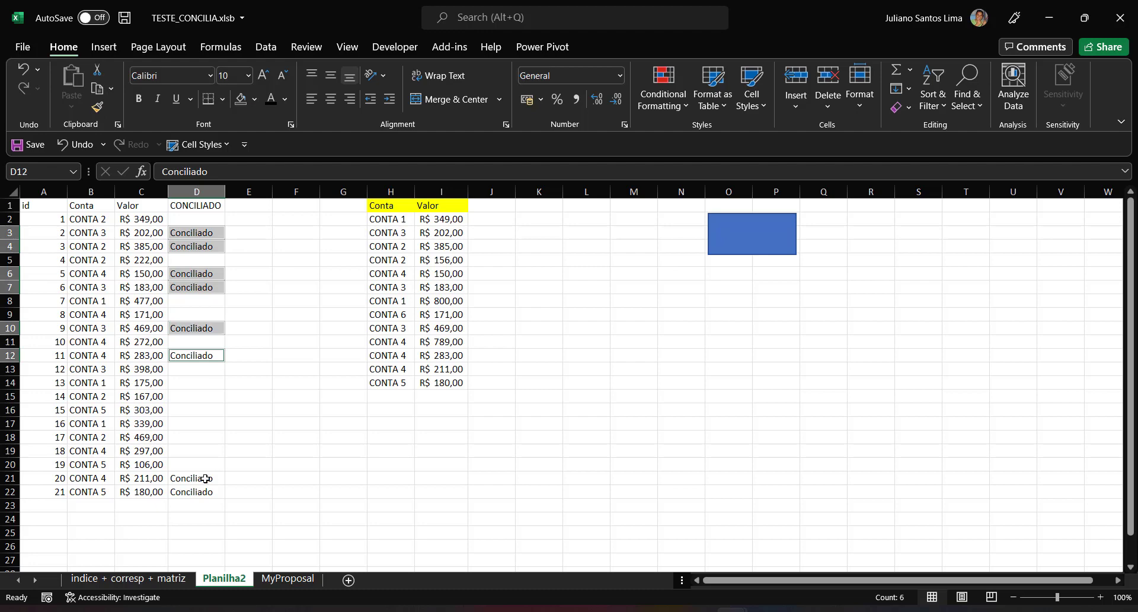
pyautogui.keyDown('ctrl'); pyautogui.click(205, 478); pyautogui.keyUp('ctrl')
pyautogui.keyDown('ctrl'); pyautogui.click(205, 492); pyautogui.keyUp('ctrl')
pyautogui.click(254, 99)
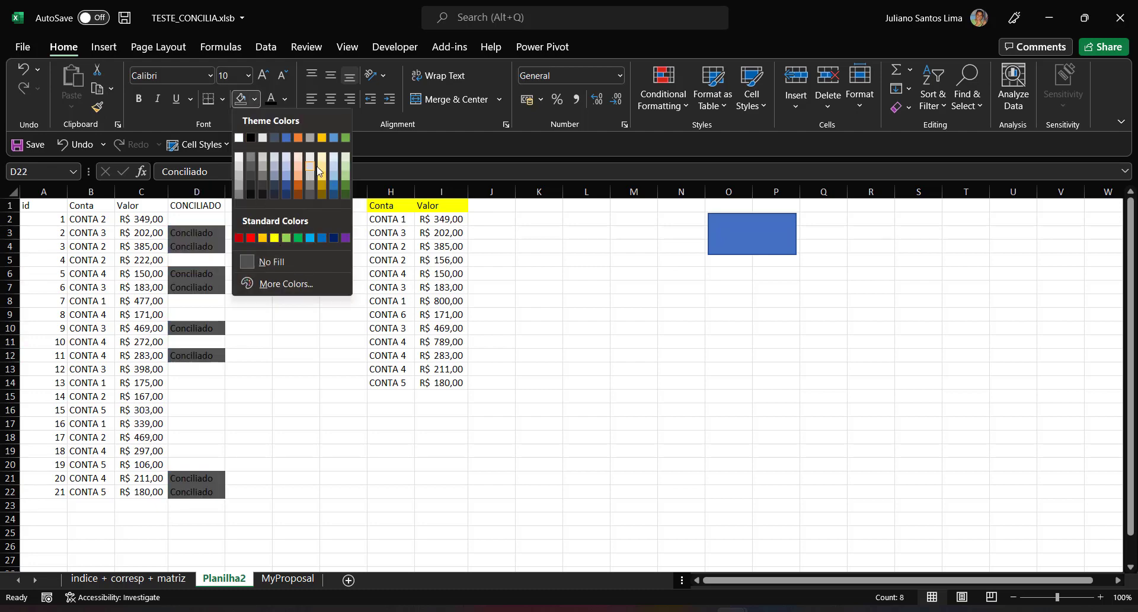
pyautogui.click(349, 158)
# Clear the contents of D3:D22, keeping the green fills
pyautogui.click(173, 261)
pyautogui.moveTo(209, 232); pyautogui.dragTo(211, 495)
pyautogui.press('Delete')
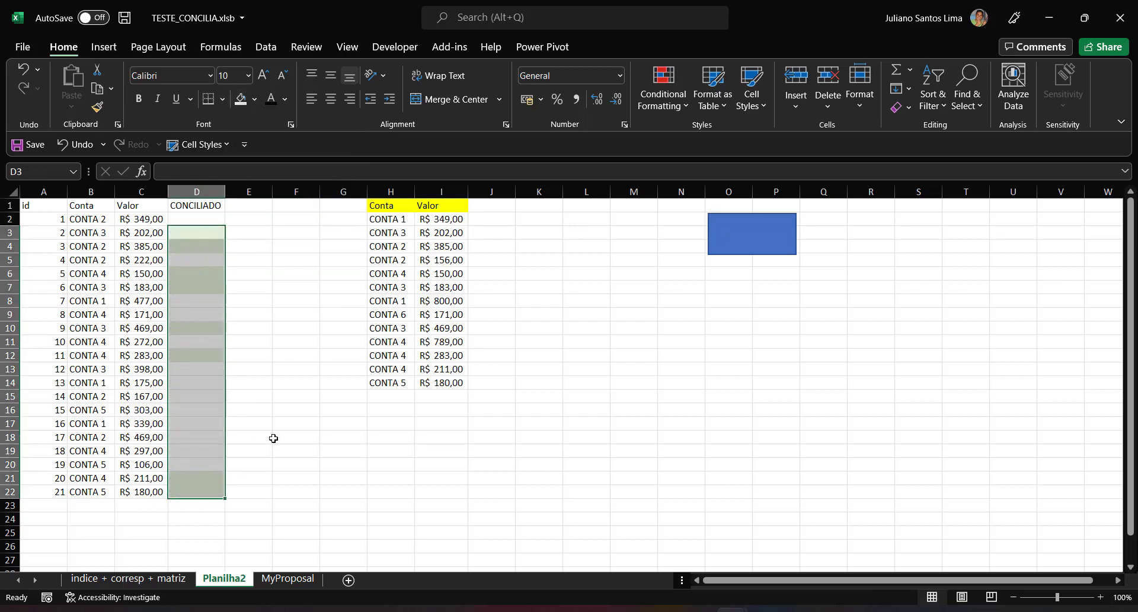
# Apply an in-place Advanced Filter to A1:D22 using H1:I14 as the criteria range
pyautogui.hotkey('ctrl', 'Home')
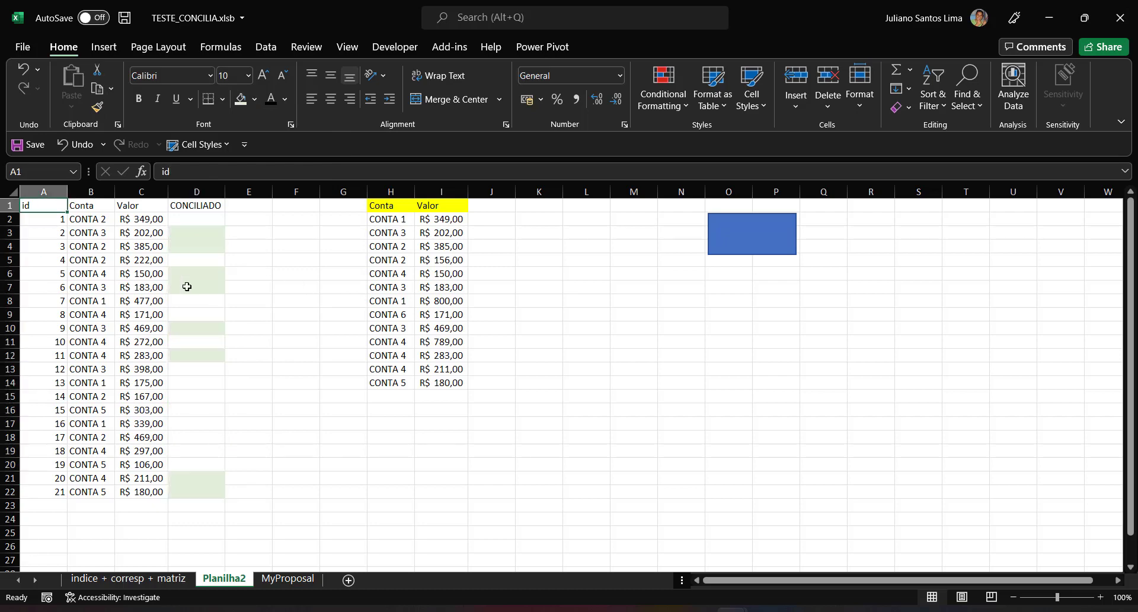
pyautogui.click(266, 47)
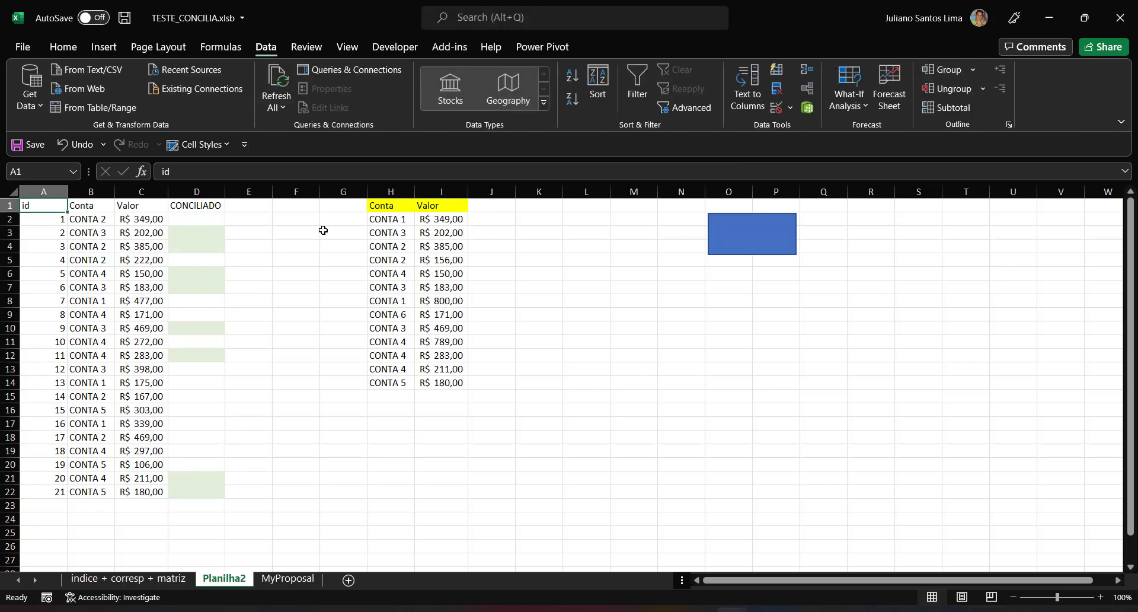
pyautogui.click(685, 107)
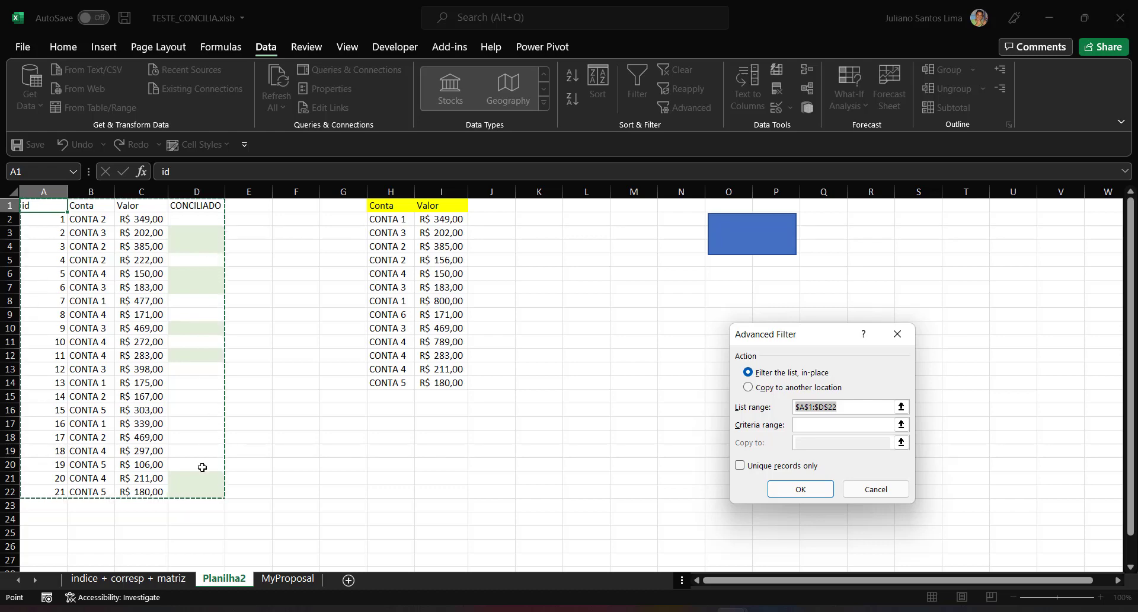
pyautogui.click(901, 425)
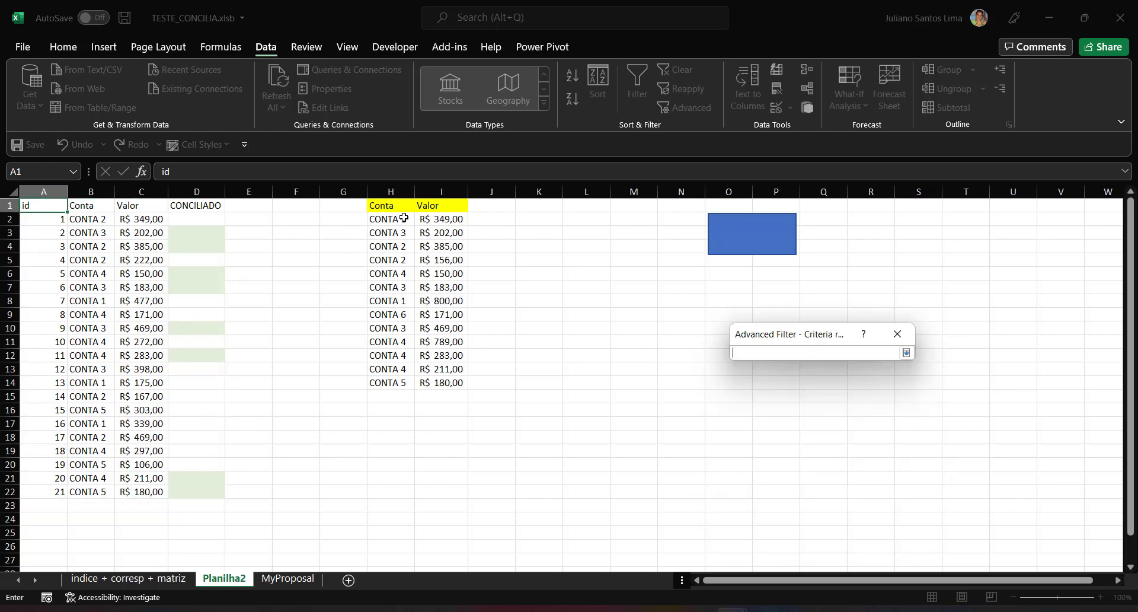
pyautogui.moveTo(384, 206); pyautogui.dragTo(469, 387)
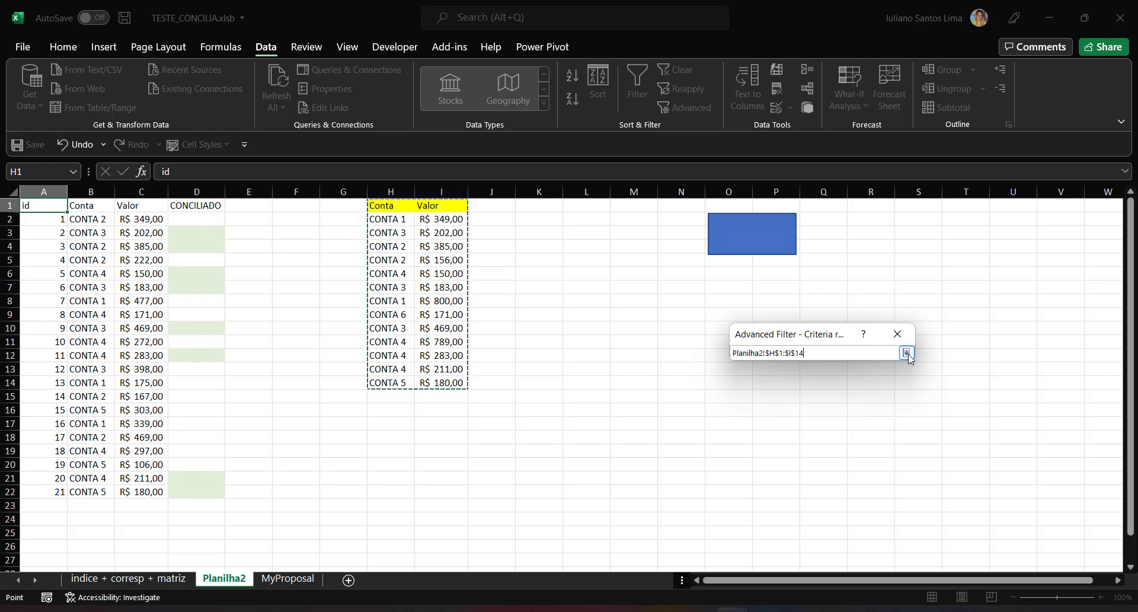
pyautogui.click(907, 354)
pyautogui.click(800, 489)
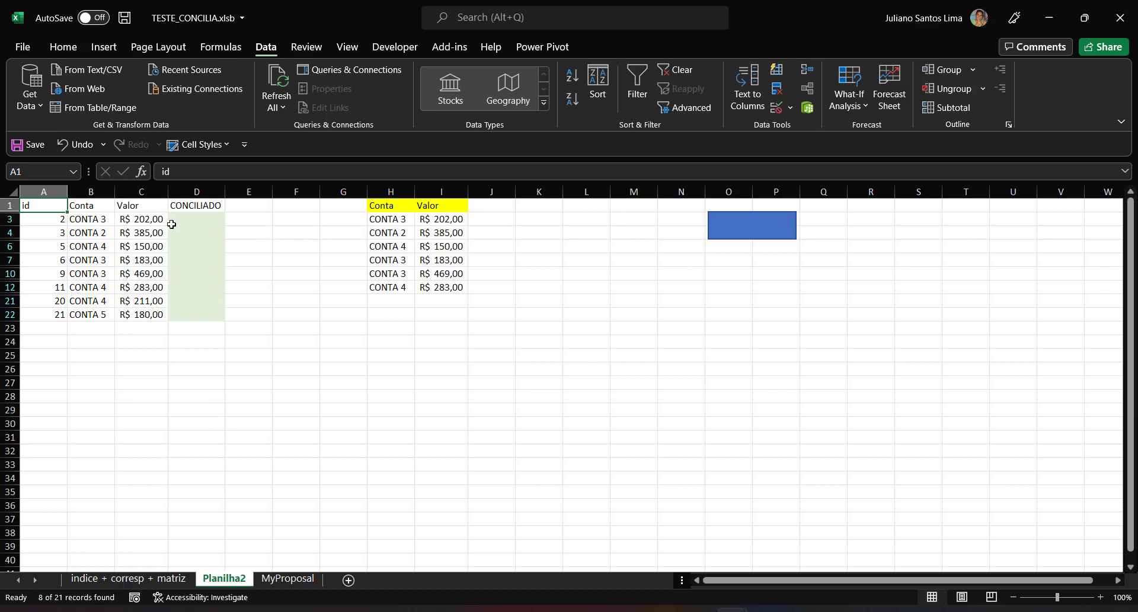
# Enter Conciliado in all the filtered cells of the CONCILIADO column and clear the filter
pyautogui.moveTo(179, 219); pyautogui.dragTo(190, 312)
pyautogui.write('Con')
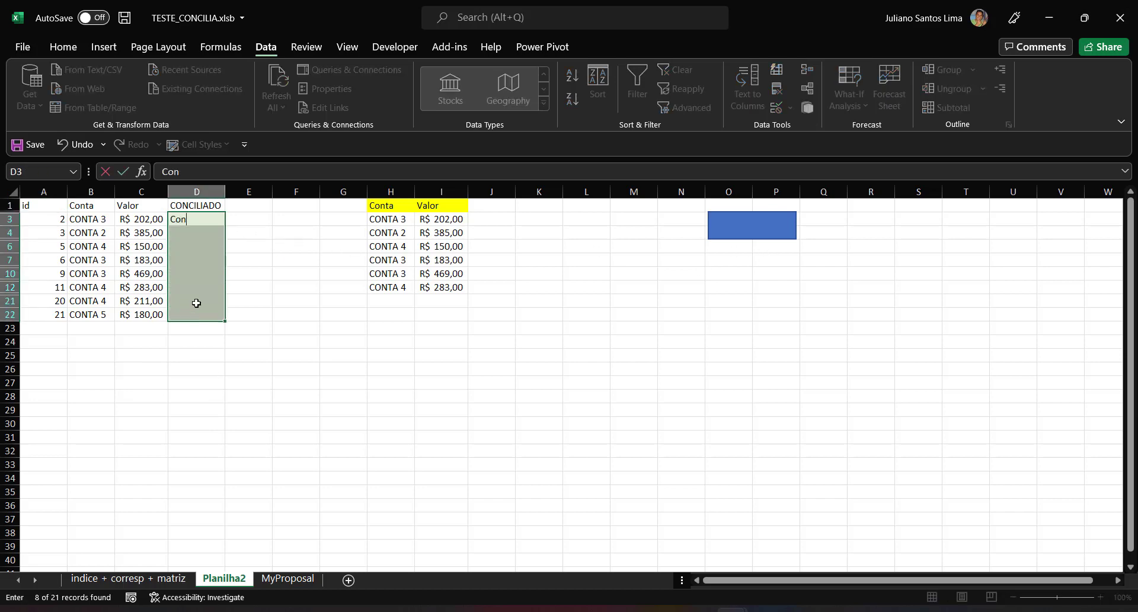
pyautogui.write('ciliado')
pyautogui.hotkey('ctrl', 'Return')
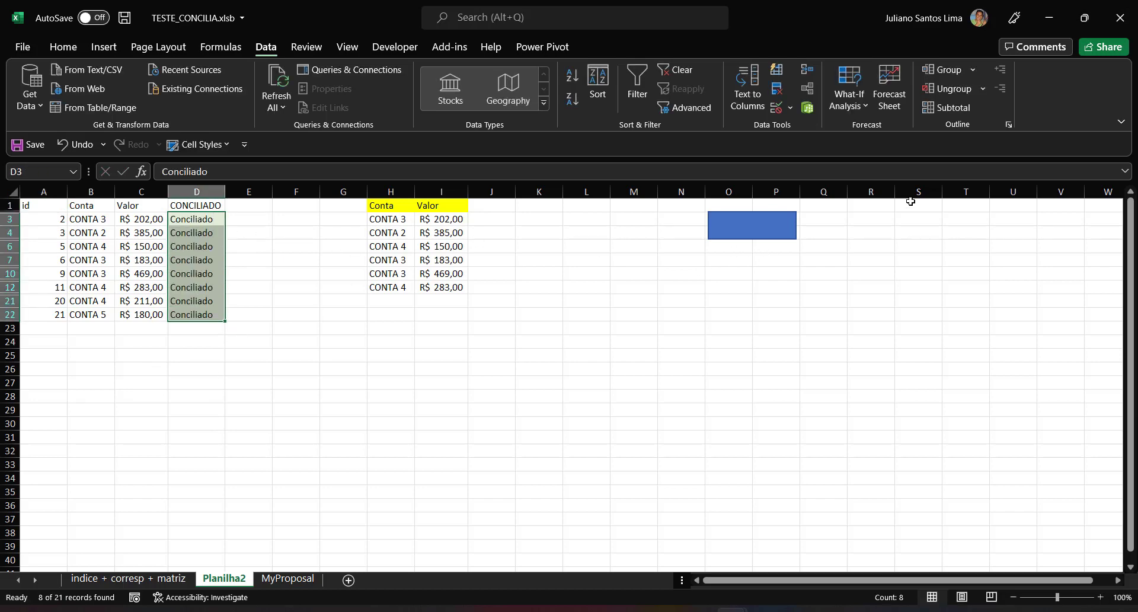
pyautogui.click(65, 245)
pyautogui.click(676, 70)
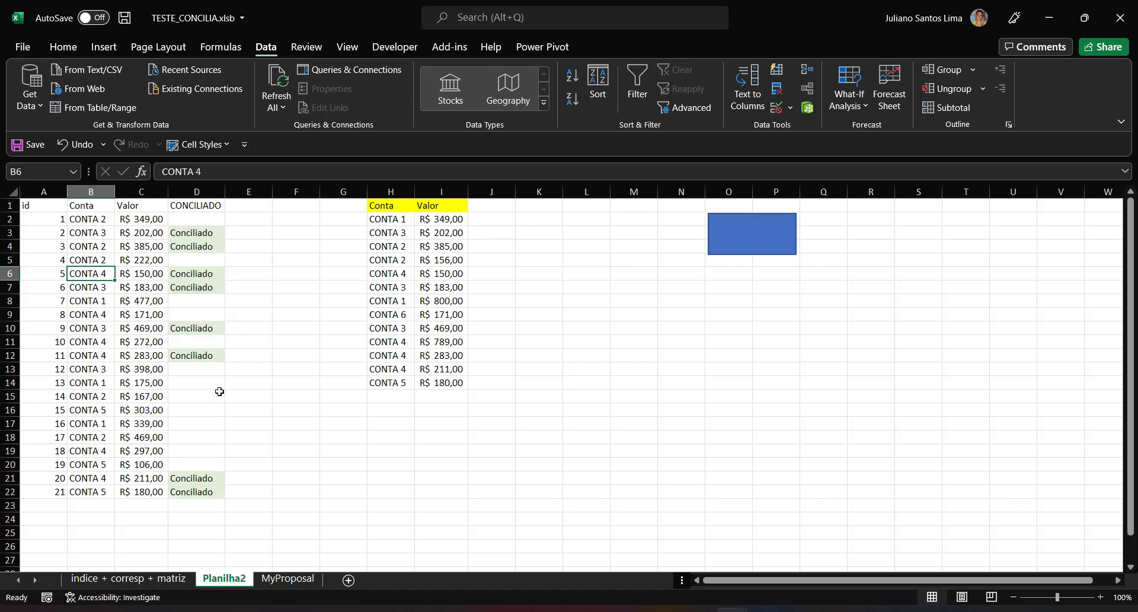
# Check that each Conciliado mark in column D falls on a green-filled cell
pyautogui.click(198, 234)
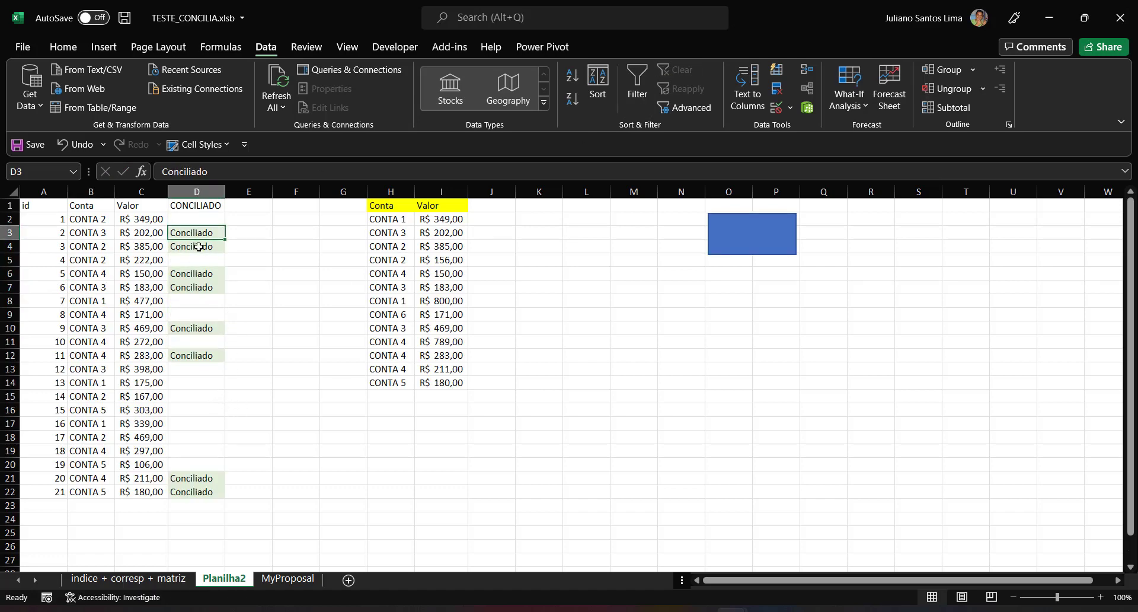
pyautogui.click(201, 246)
pyautogui.click(211, 274)
pyautogui.click(207, 287)
pyautogui.click(202, 330)
pyautogui.click(197, 355)
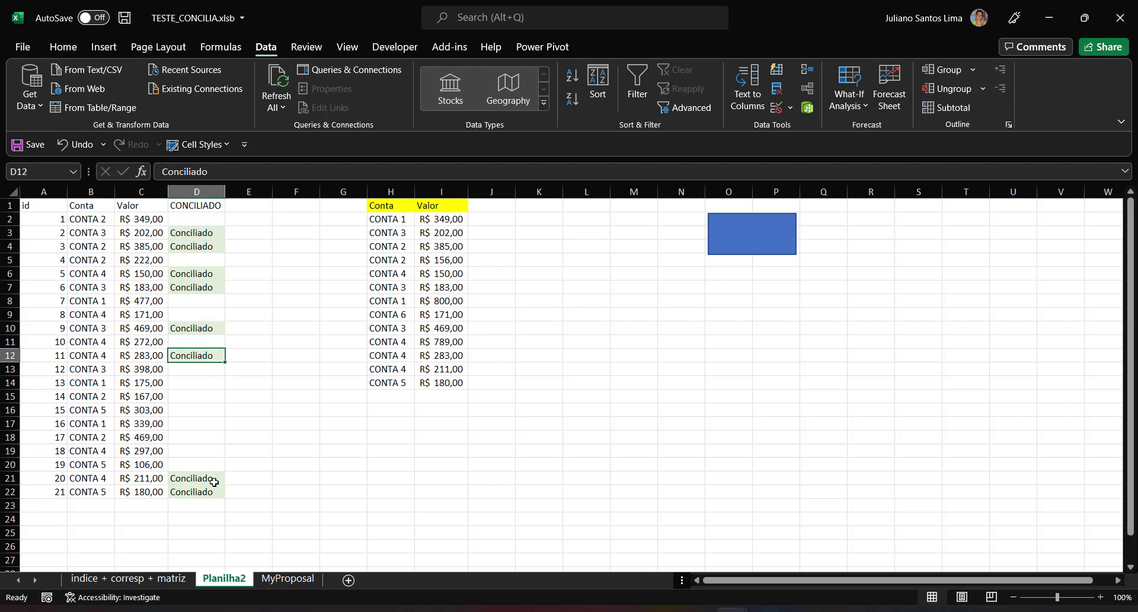
pyautogui.click(208, 478)
pyautogui.click(209, 492)
# Clear the marks in D3:D22 and run the blue rectangle's macro on the emptied column
pyautogui.moveTo(207, 226); pyautogui.dragTo(198, 490)
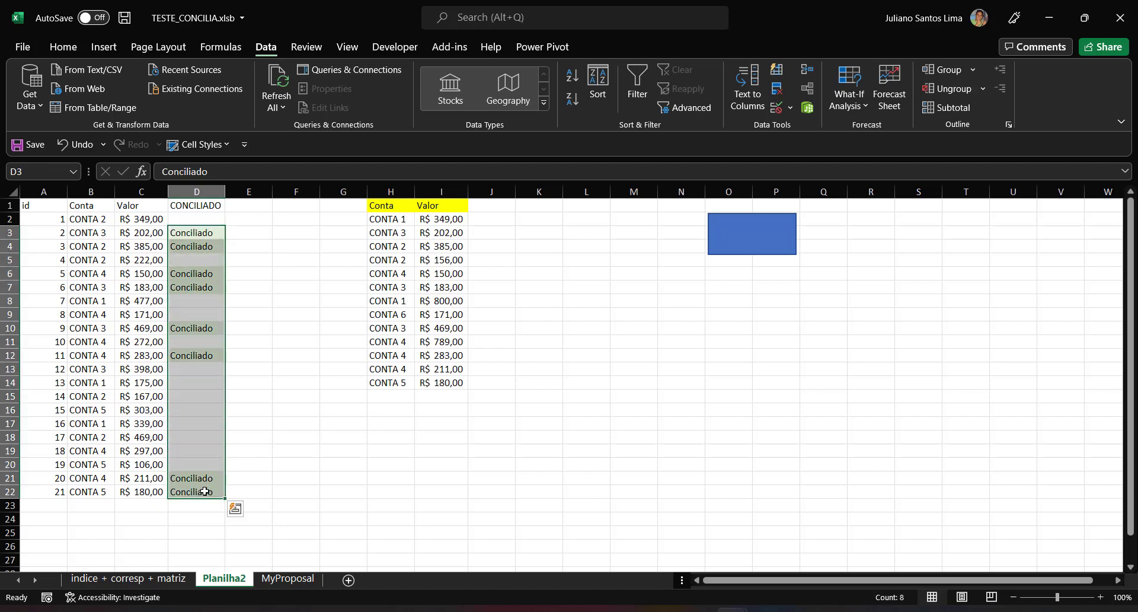
pyautogui.press('Delete')
pyautogui.click(249, 314)
pyautogui.click(727, 239)
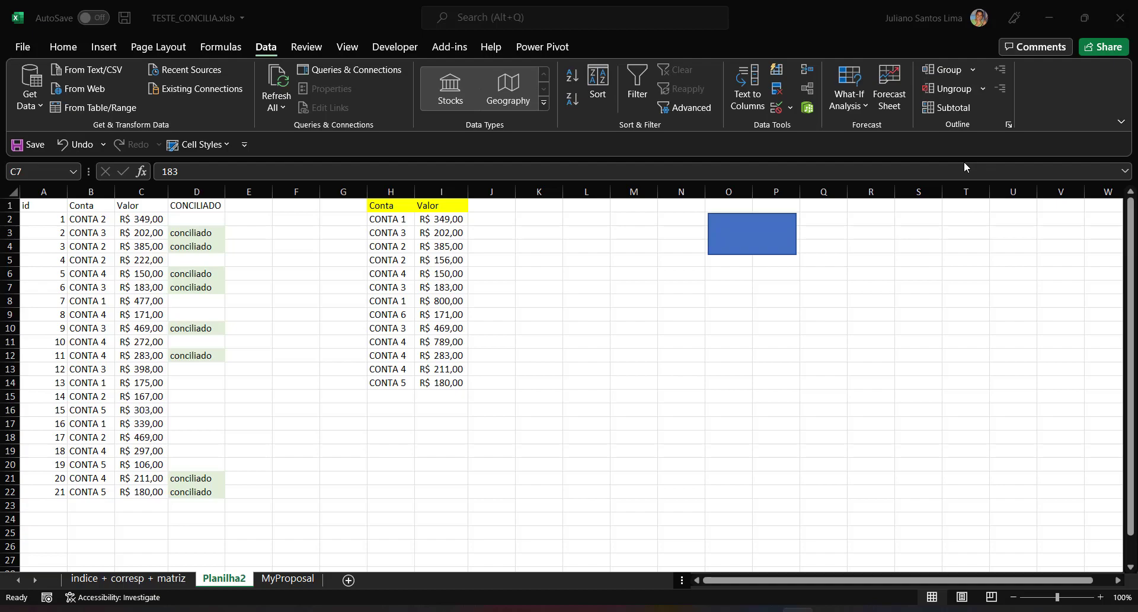
# Open the Visual Basic editor and add an empty Sub named AdvanceFilter below Option Explicit in the Solution module
pyautogui.hotkey('alt', 'F11')
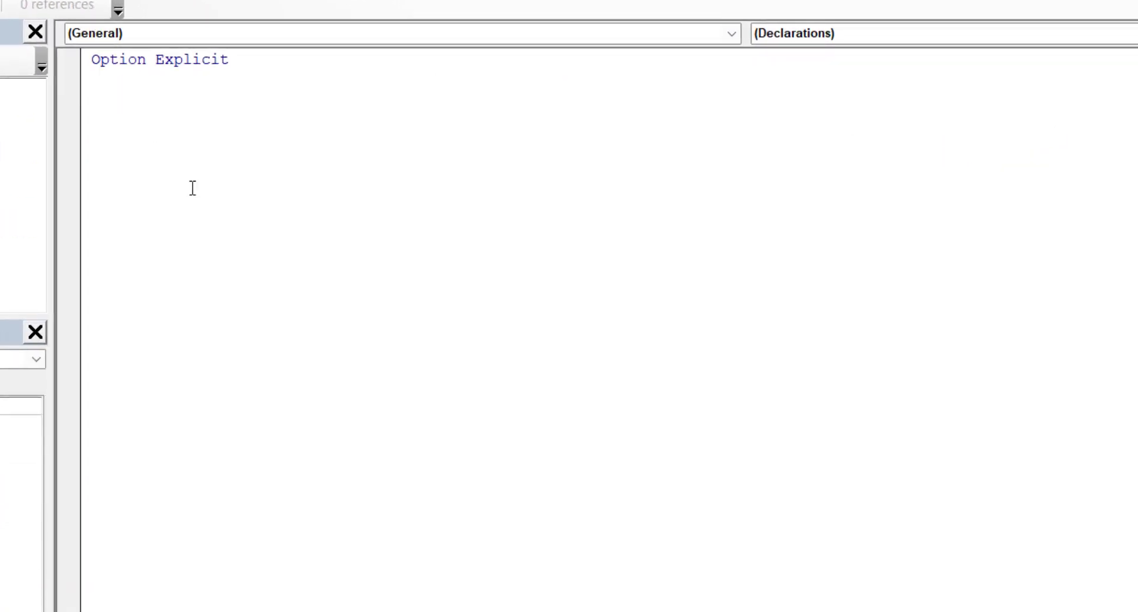
pyautogui.write('sub AdvanceFilter')
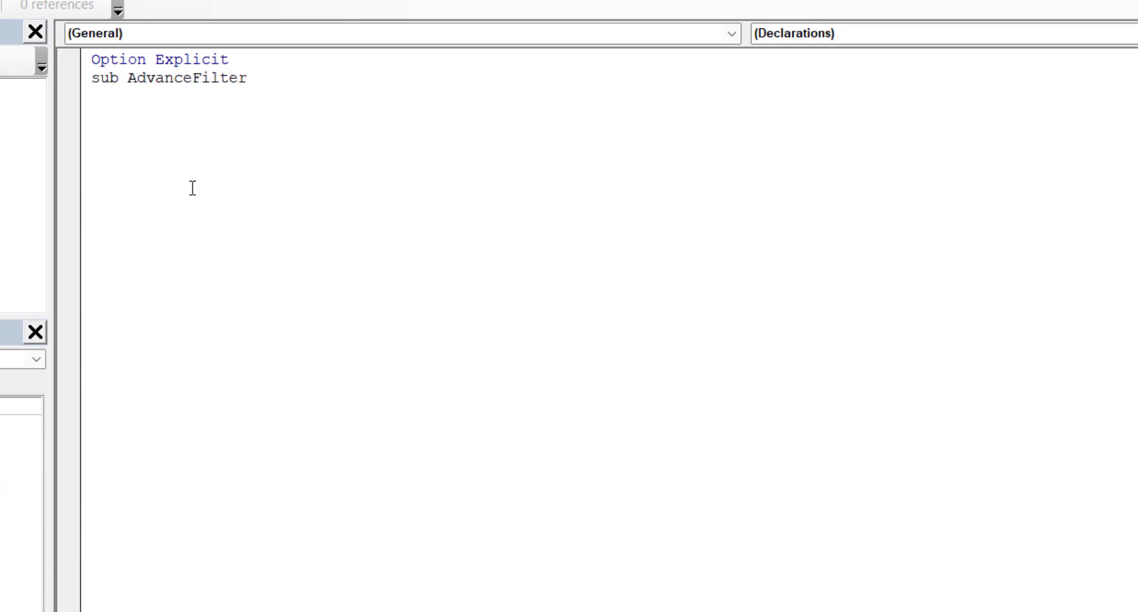
pyautogui.press('Return')
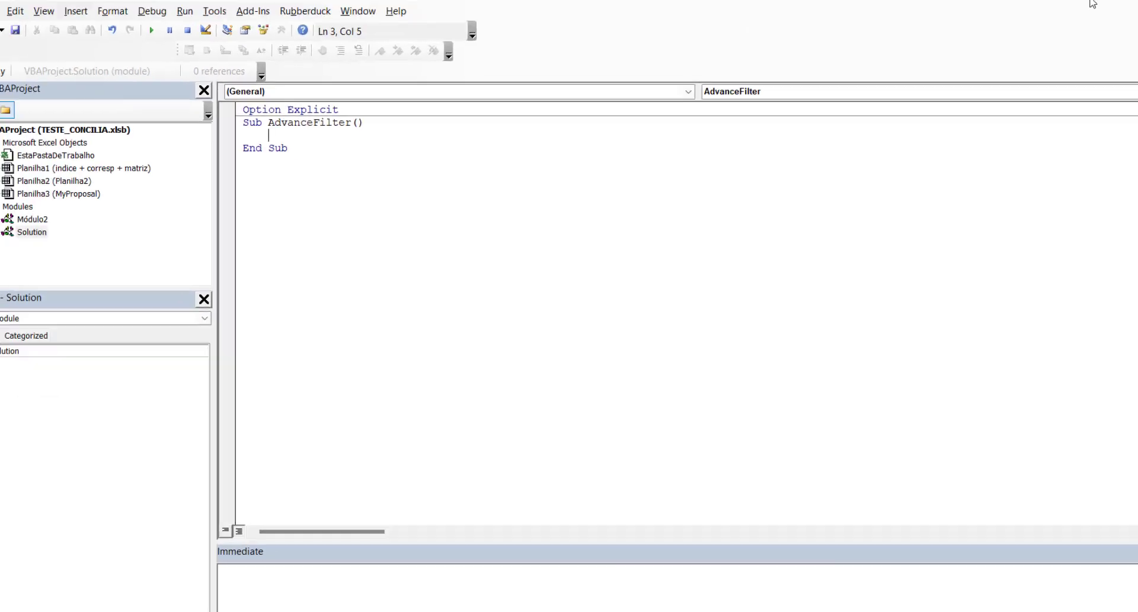
# Review the list range and criteria range in the worksheet's Advanced Filter dialog, closing it without filtering
pyautogui.hotkey('alt', 'F11')
pyautogui.click(101, 223)
pyautogui.click(381, 243)
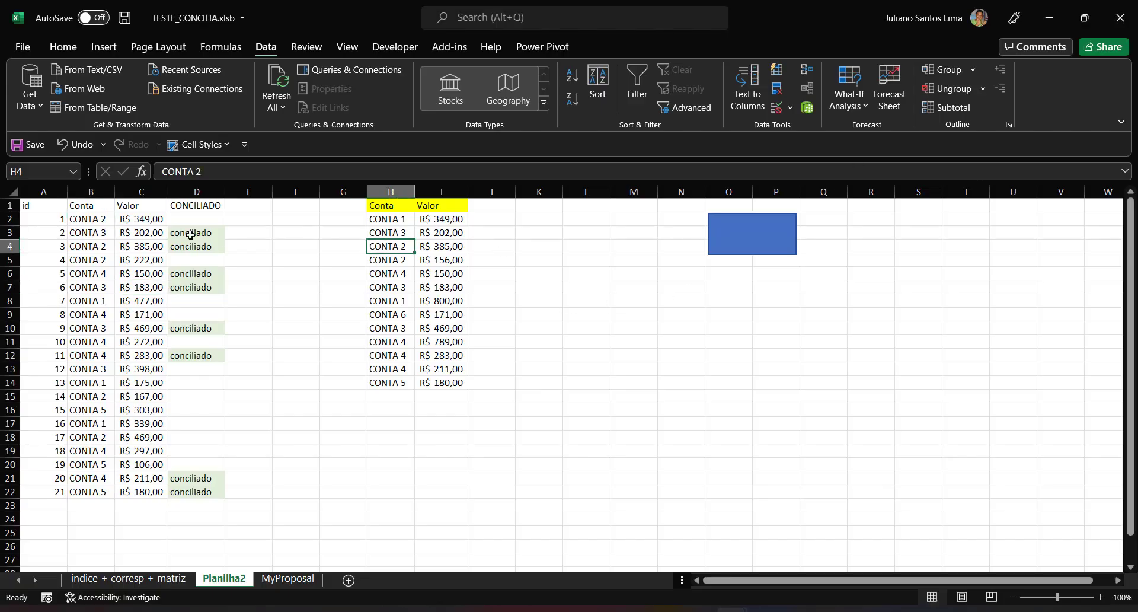
pyautogui.click(94, 231)
pyautogui.click(685, 107)
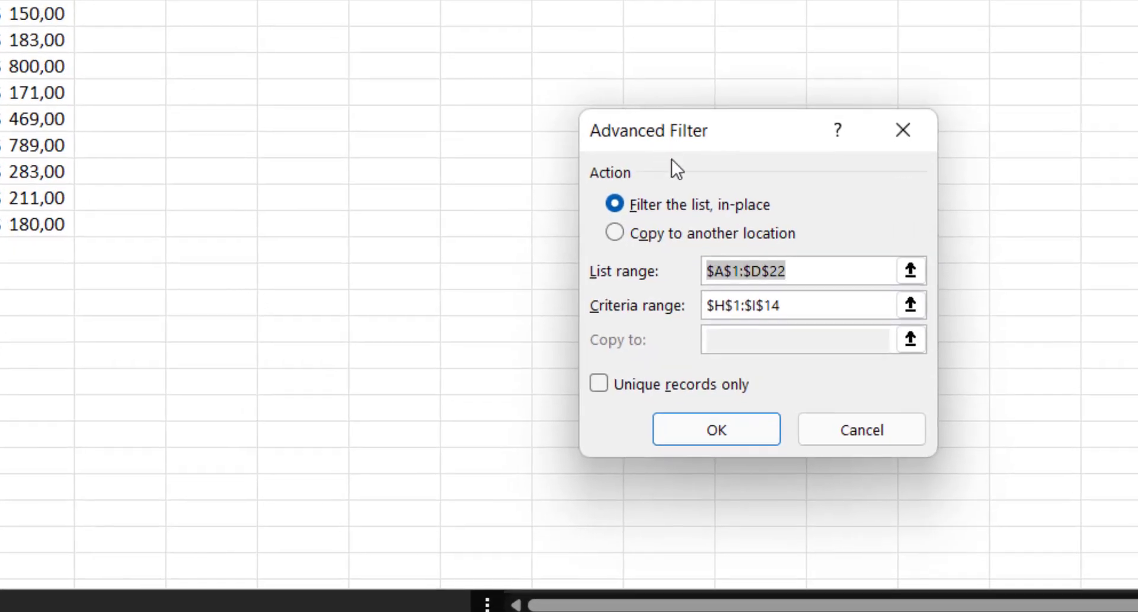
pyautogui.moveTo(782, 336); pyautogui.dragTo(597, 280)
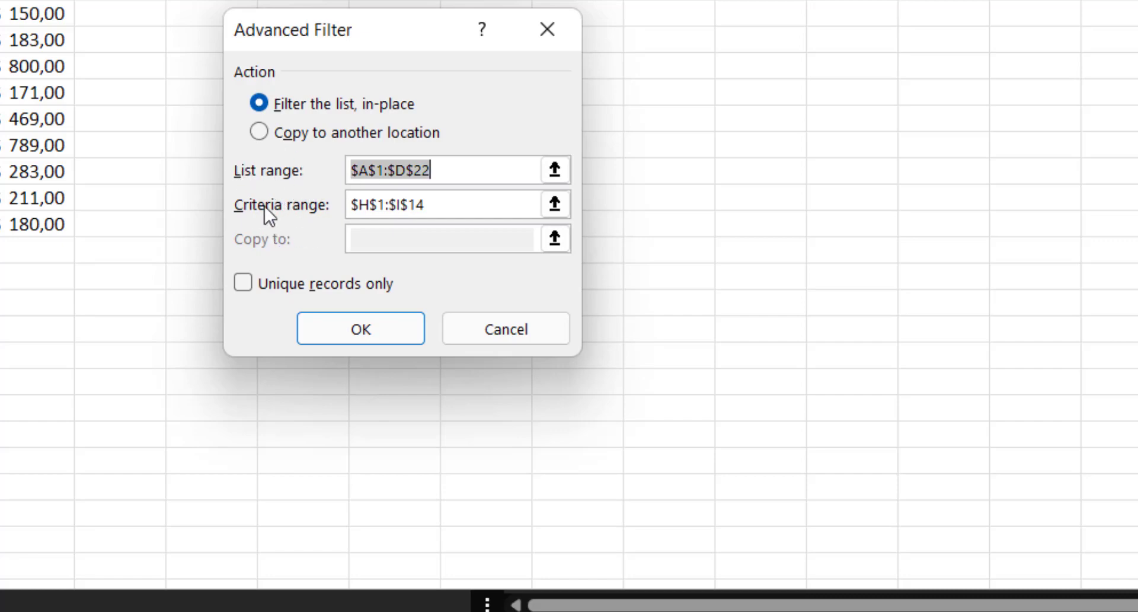
pyautogui.click(504, 329)
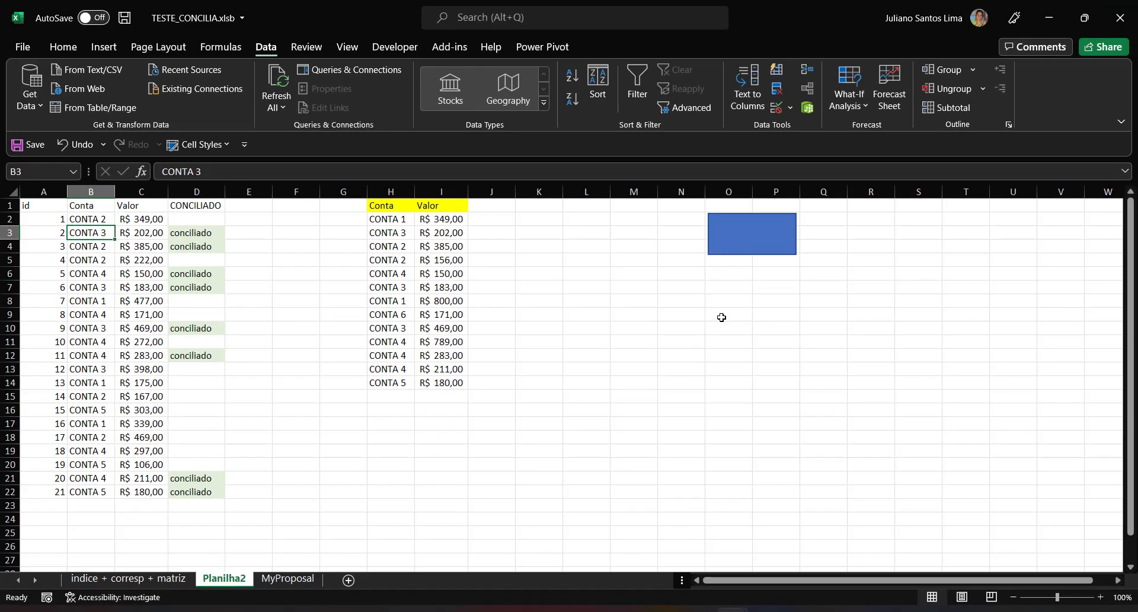
# In the AdvanceFilter macro, declare the variables ListRange and CriteriaRange, both As Range
pyautogui.hotkey('alt', 'F11')
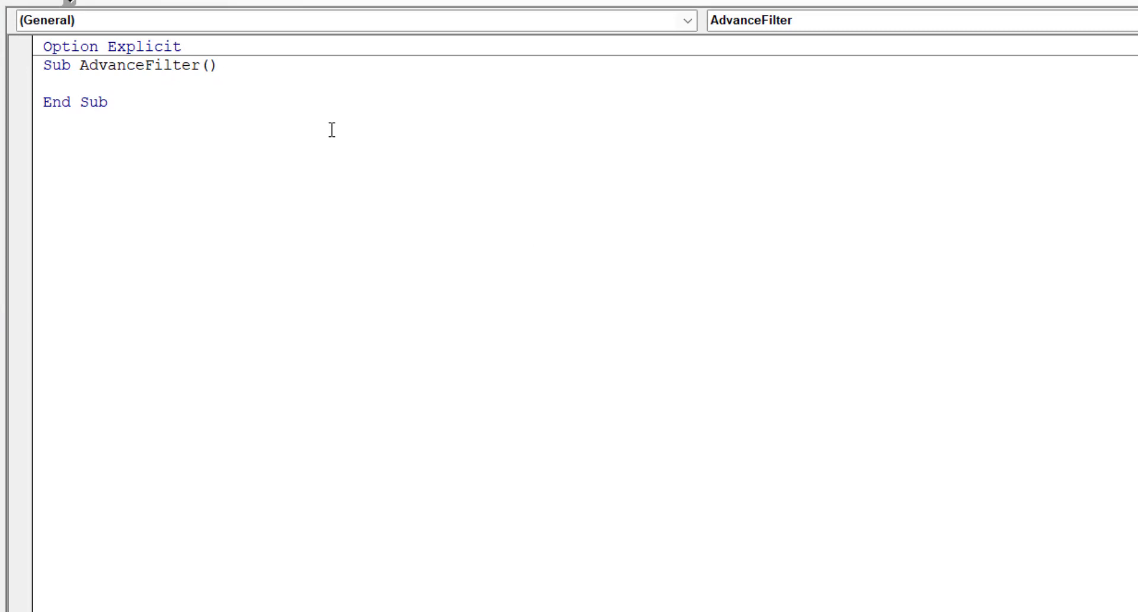
pyautogui.write('Dim ListRange')
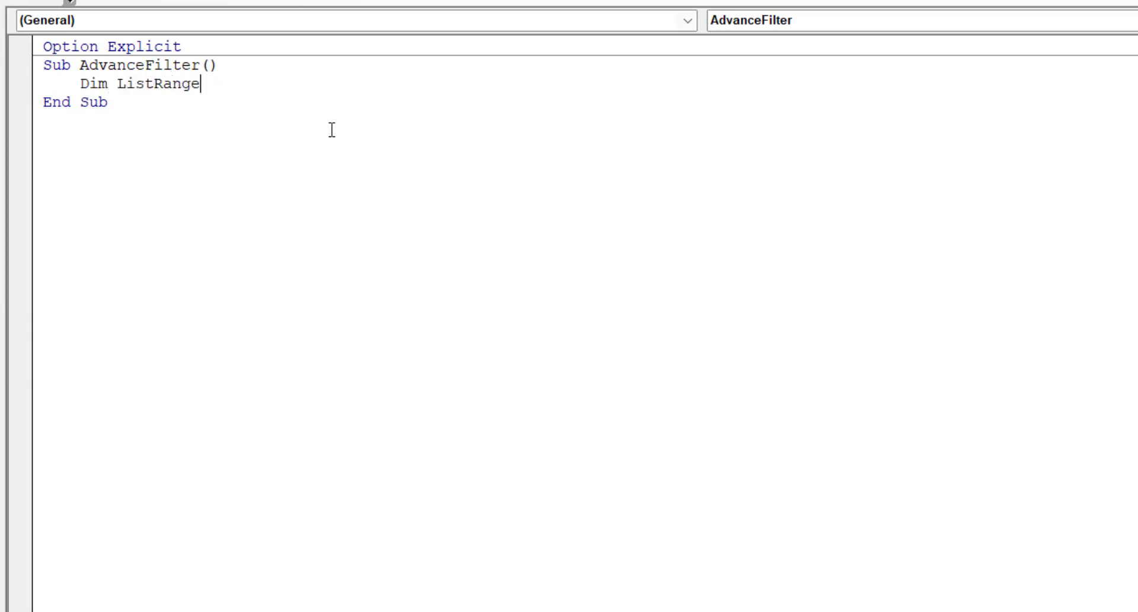
pyautogui.write(' as ran')
pyautogui.press('Return')
pyautogui.write('di')
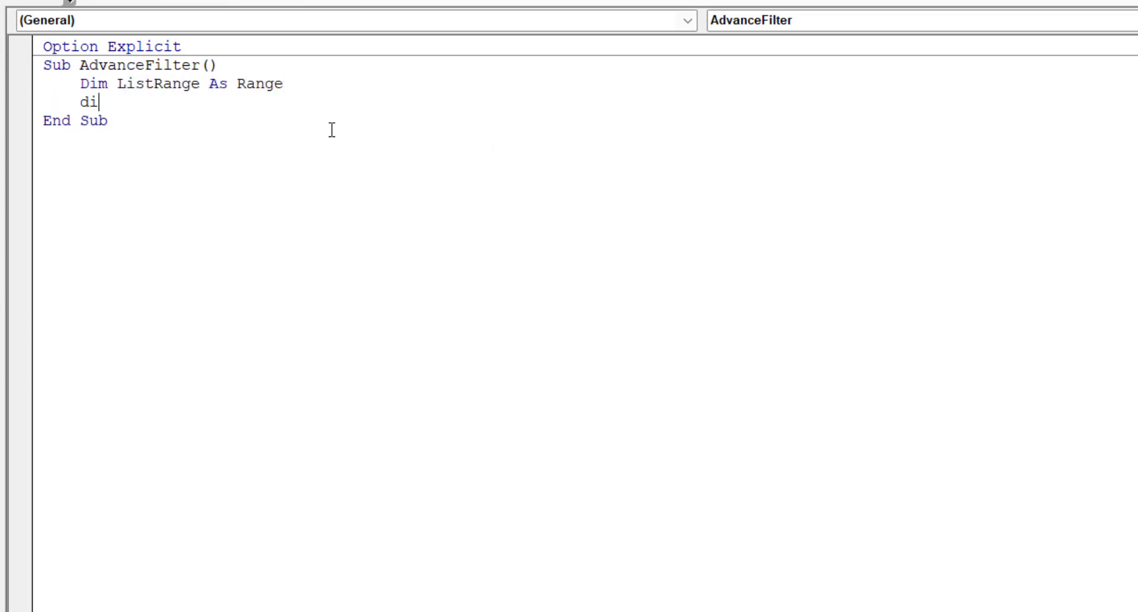
pyautogui.write('m CriteriaRange')
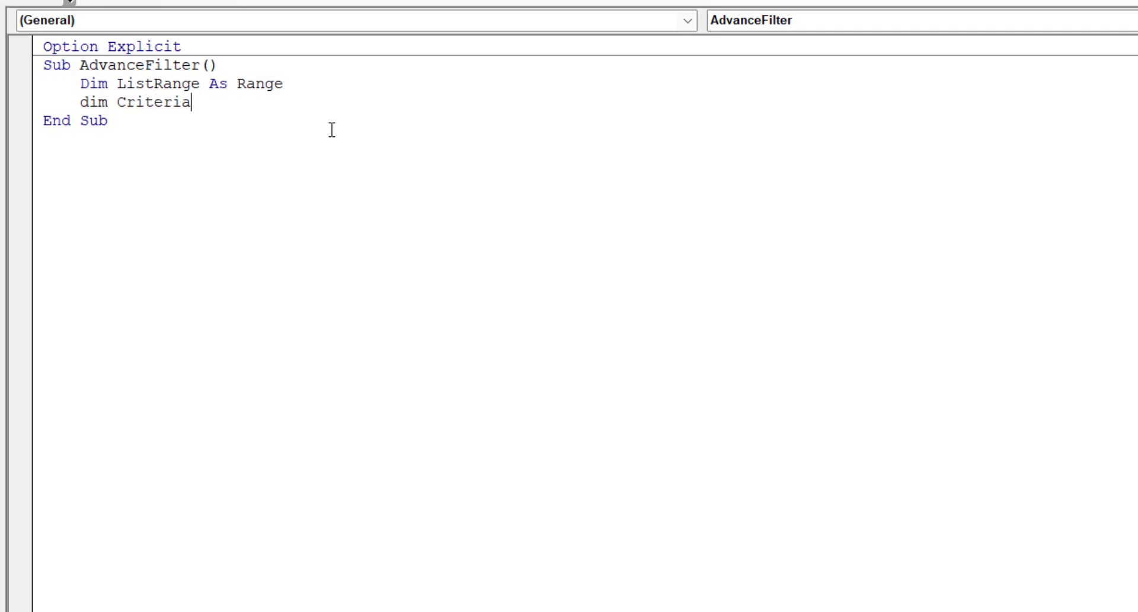
pyautogui.write(' as ran')
pyautogui.press('Return')
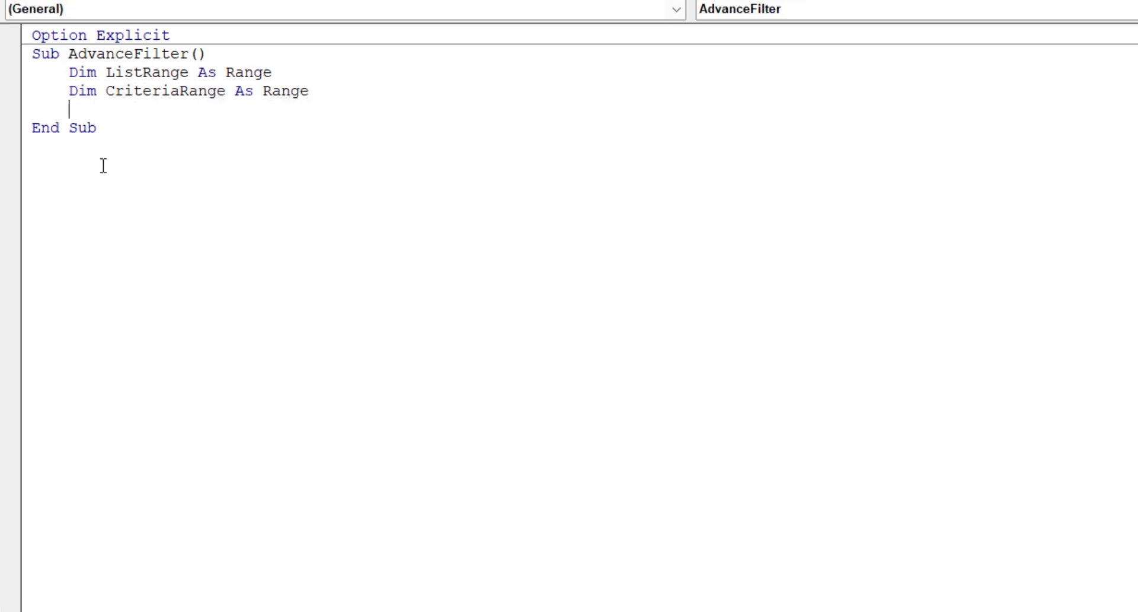
pyautogui.press('Return')
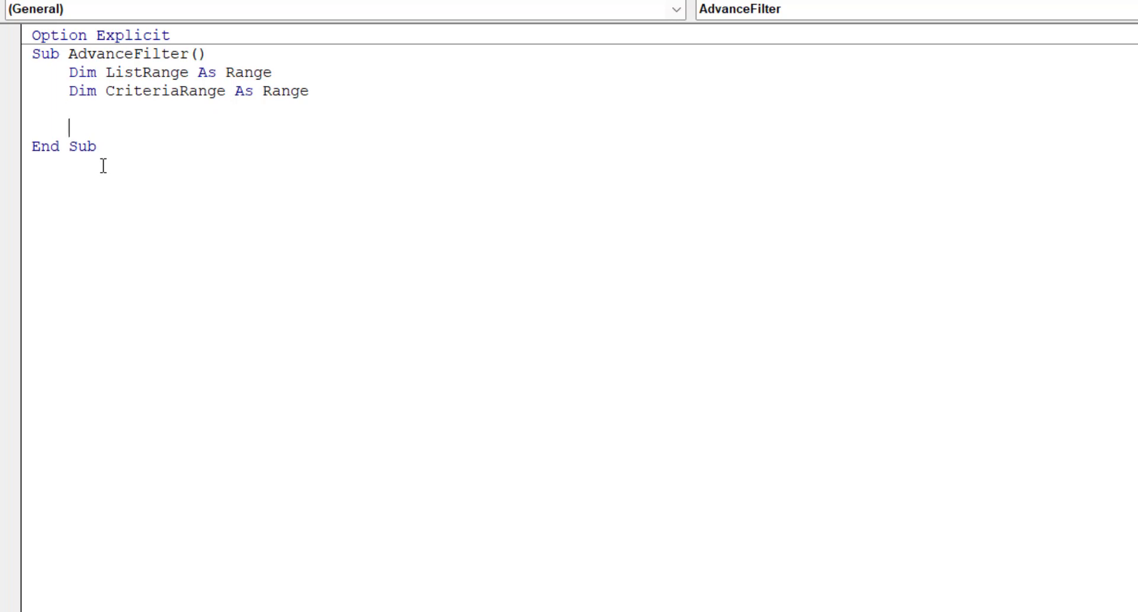
# Below the declarations, assign ListRange with Set ListRange = ActiveSheet.Range("A1").CurrentRegion
pyautogui.doubleClick(143, 73)
pyautogui.hotkey('ctrl', 'c')
pyautogui.click(113, 117)
pyautogui.press('Return')
pyautogui.write('set')
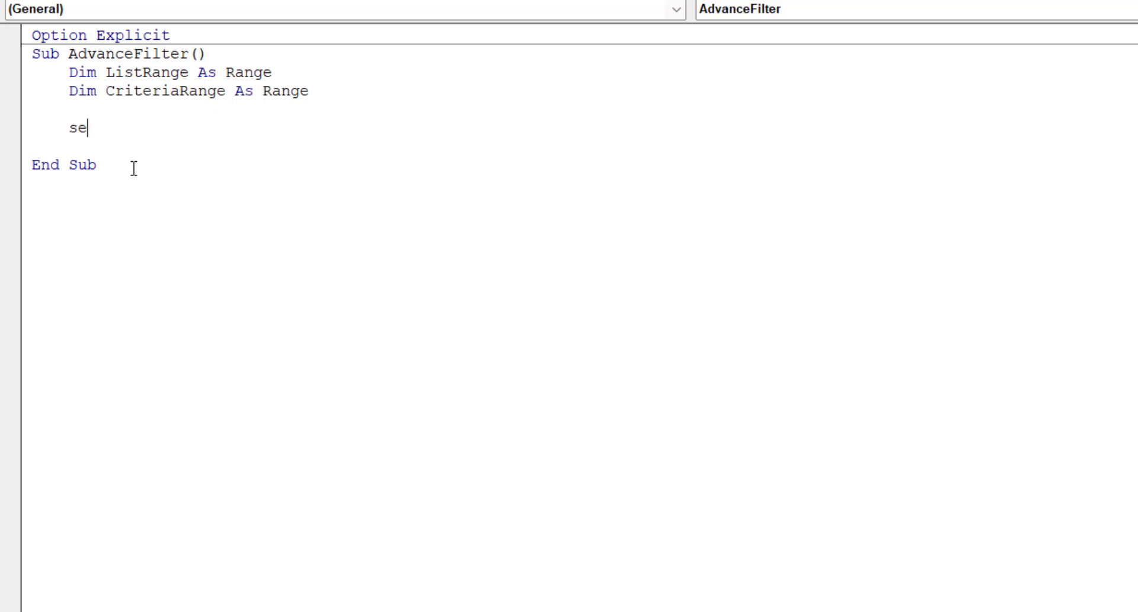
pyautogui.hotkey('ctrl', 'v')
pyautogui.write('= ActiveSheet')
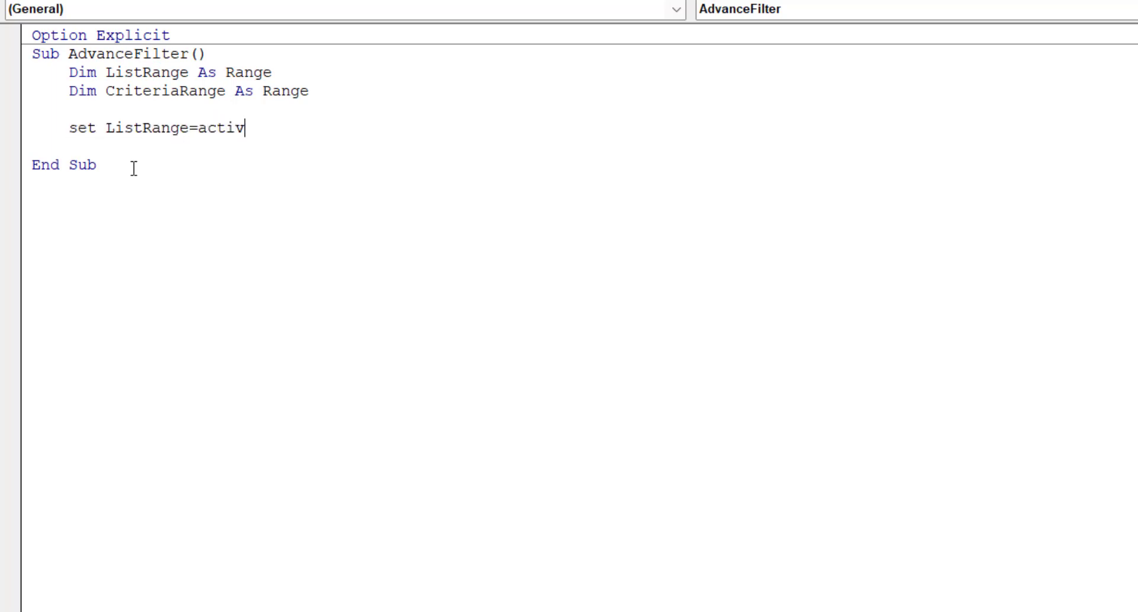
pyautogui.write('.Range("')
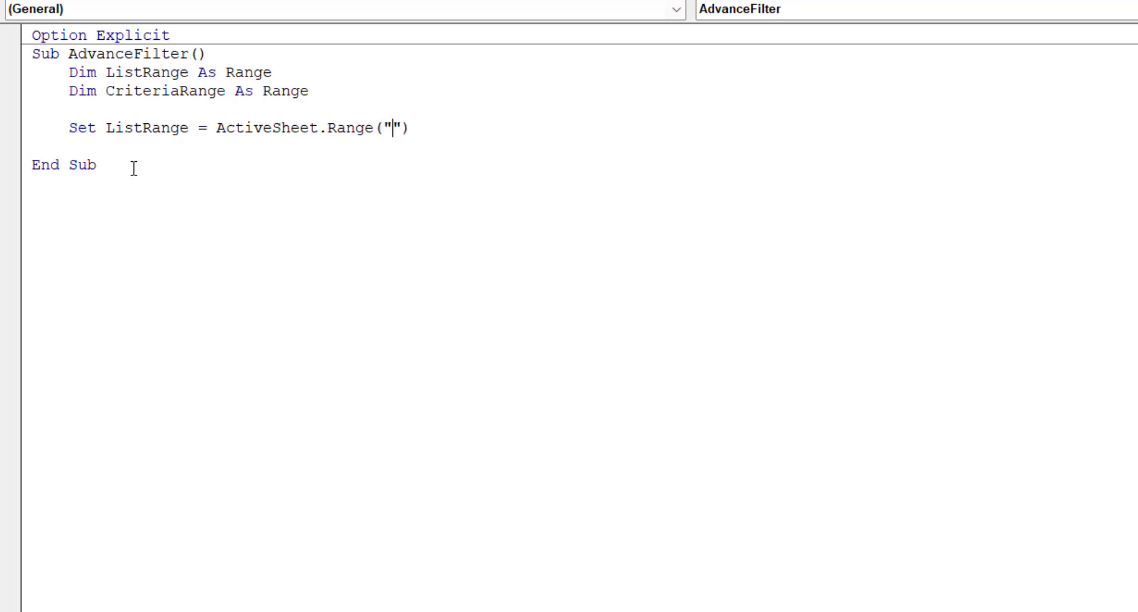
pyautogui.write('A')
pyautogui.write('1')
pyautogui.press('End')
pyautogui.write('.currentregion')
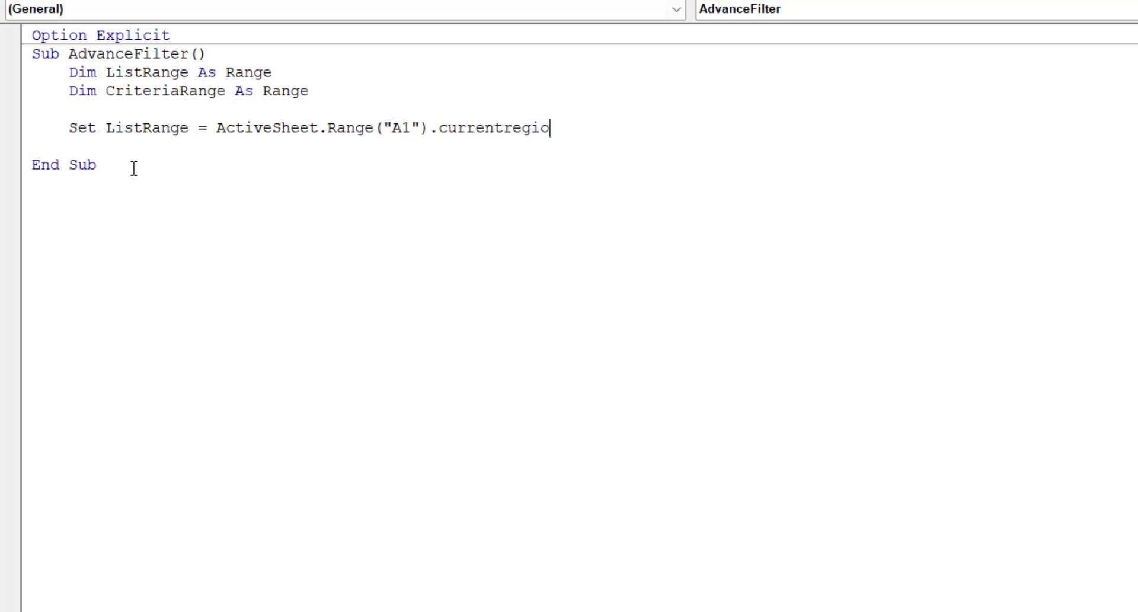
# Duplicate the Set ListRange line directly below itself and change the copy's variable to CriteriaRange
pyautogui.press('Return')
pyautogui.press('Up')
pyautogui.hotkey('shift', 'End')
pyautogui.hotkey('ctrl', 'c')
pyautogui.press('Down')
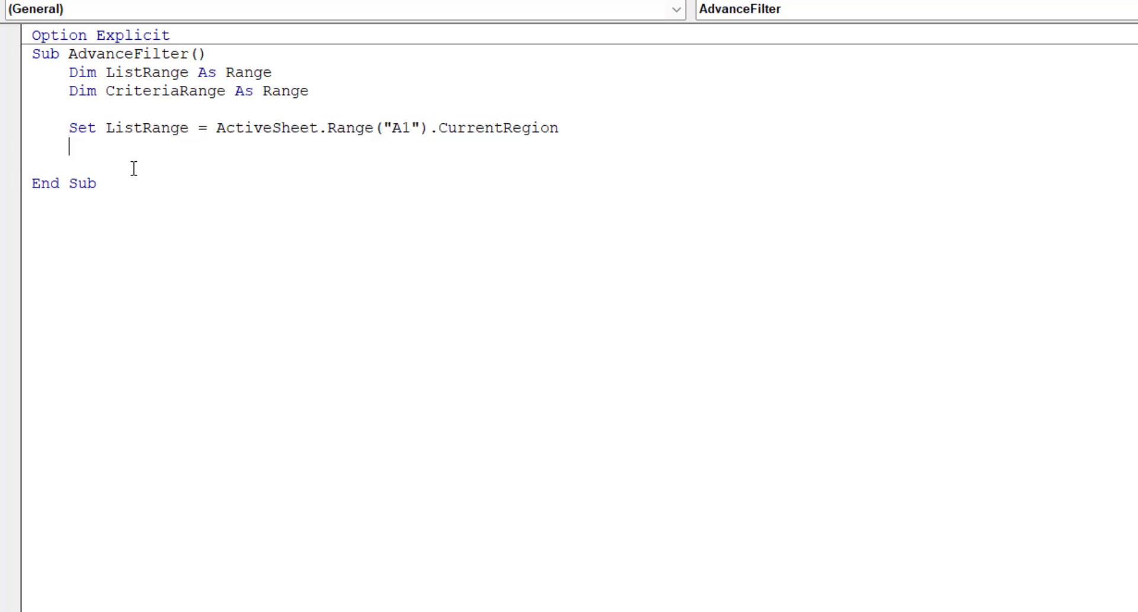
pyautogui.hotkey('ctrl', 'v')
pyautogui.doubleClick(191, 93)
pyautogui.hotkey('ctrl', 'c')
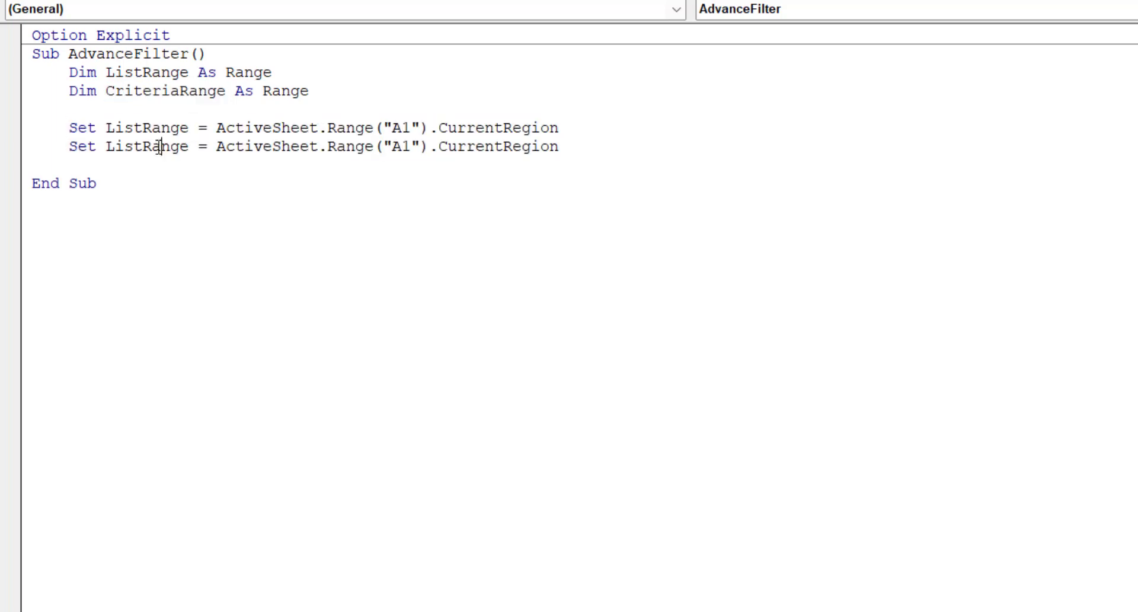
pyautogui.doubleClick(158, 146)
pyautogui.hotkey('ctrl', 'v')
# Check where the criteria table starts on the worksheet and change the CriteriaRange line's cell reference to H1
pyautogui.hotkey('alt', 'F11')
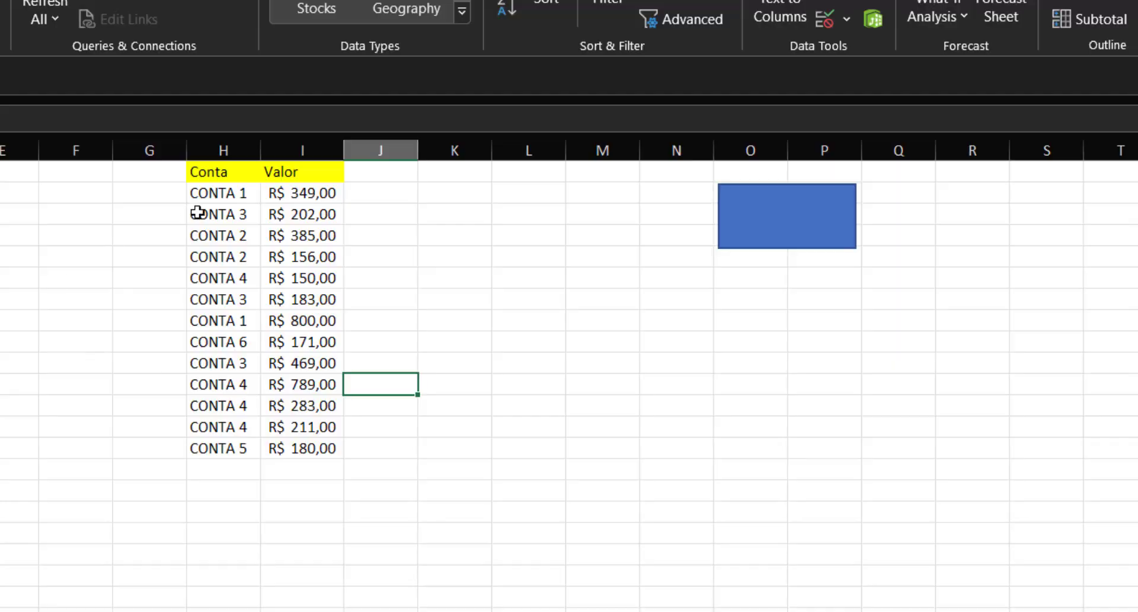
pyautogui.click(211, 170)
pyautogui.click(274, 200)
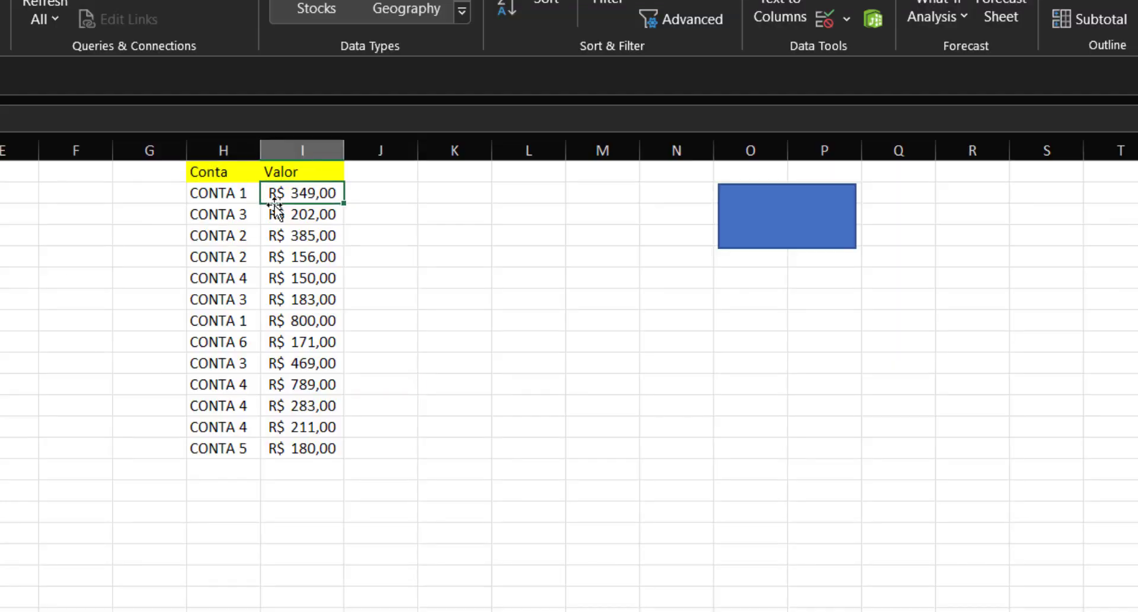
pyautogui.hotkey('alt', 'F11')
pyautogui.moveTo(427, 147); pyautogui.dragTo(436, 149)
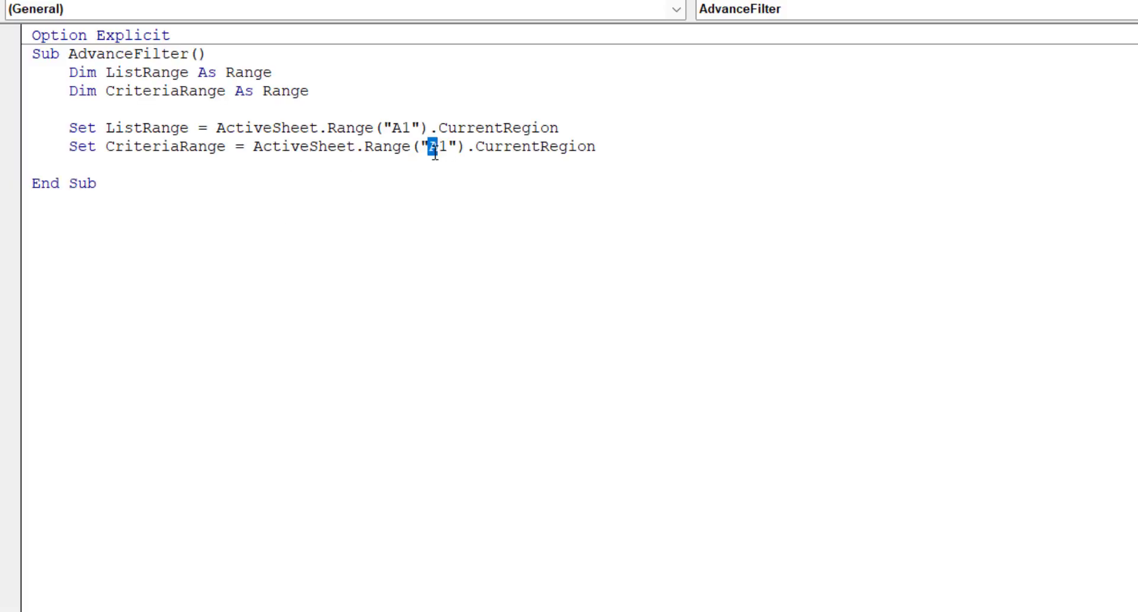
pyautogui.write('H')
# Add an empty With ListRange ... End With block below the two Set lines
pyautogui.doubleClick(132, 128)
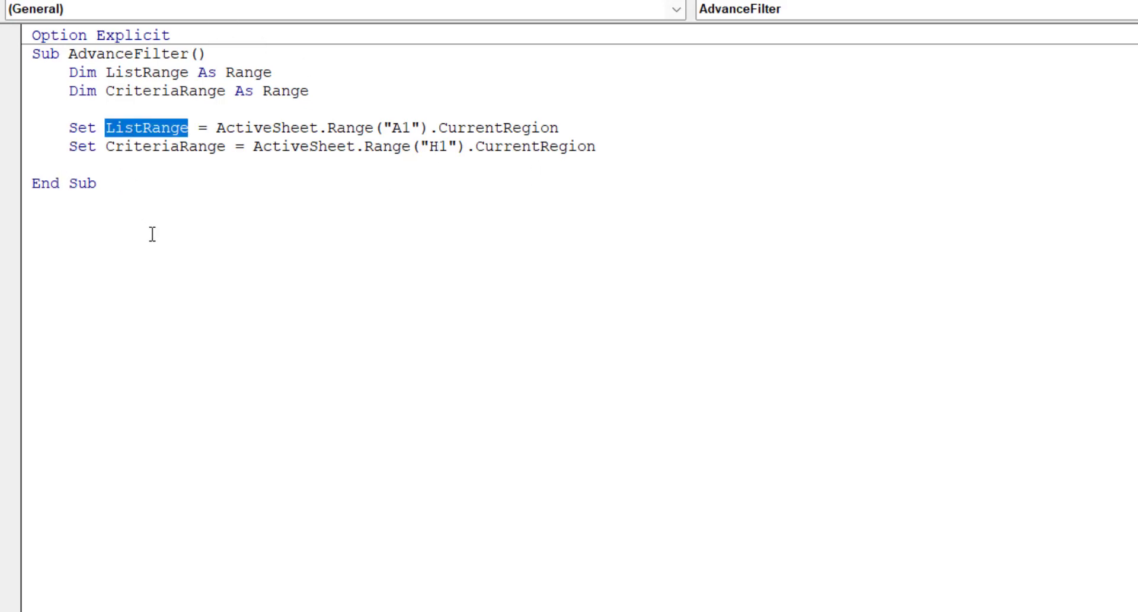
pyautogui.click(106, 165)
pyautogui.press('Return')
pyautogui.press('Return')
pyautogui.press('Up')
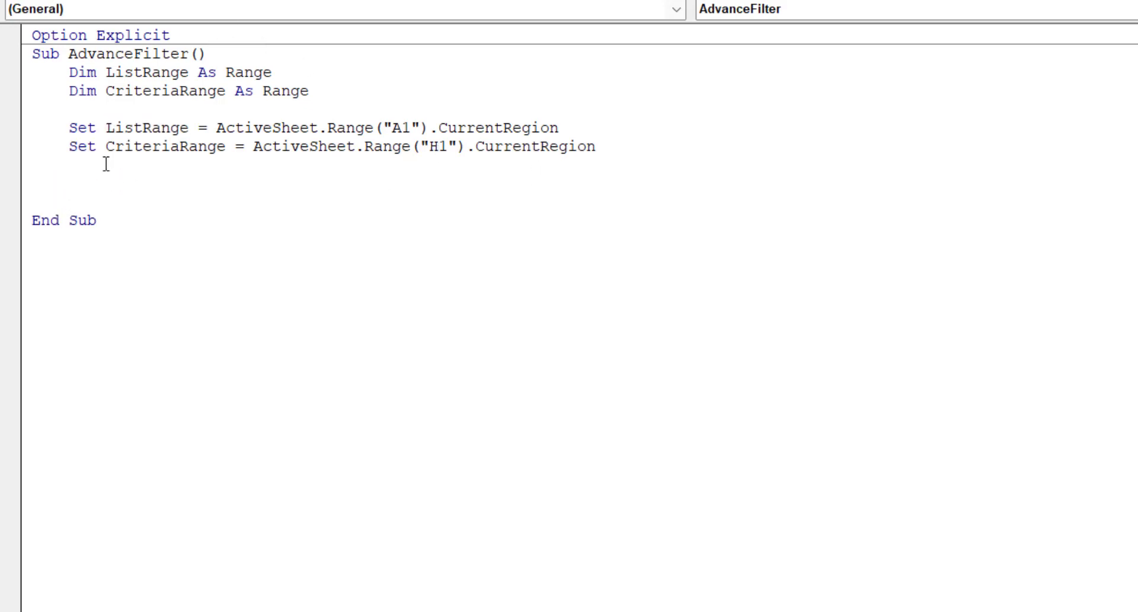
pyautogui.hotkey('ctrl', 'v')
pyautogui.write('with')
pyautogui.press('End')
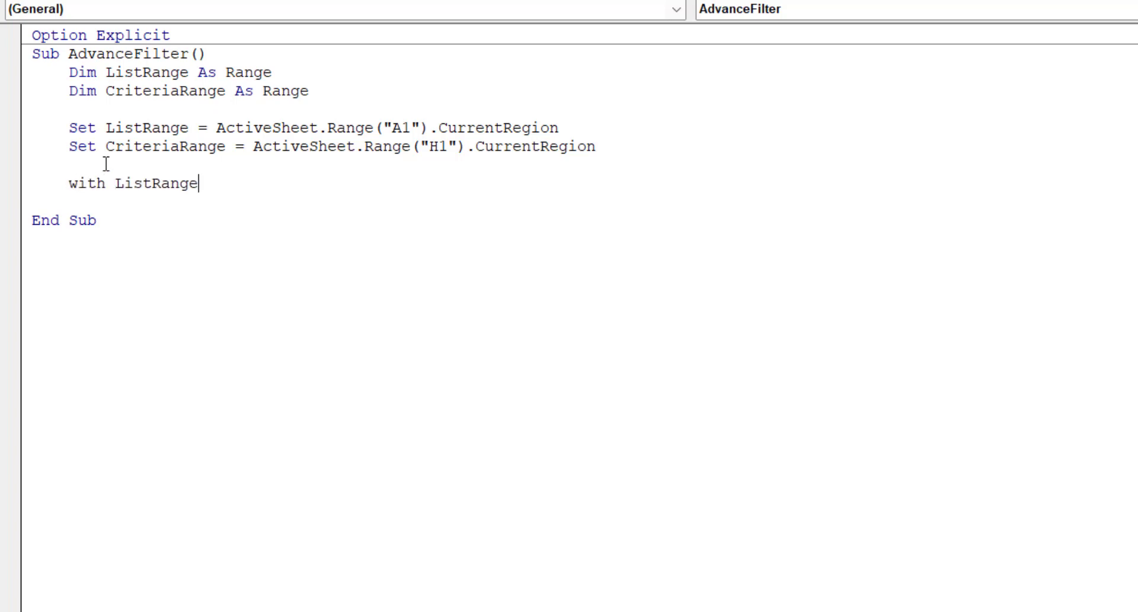
pyautogui.press('Return')
pyautogui.write('end with')
pyautogui.press('Up')
pyautogui.press('End')
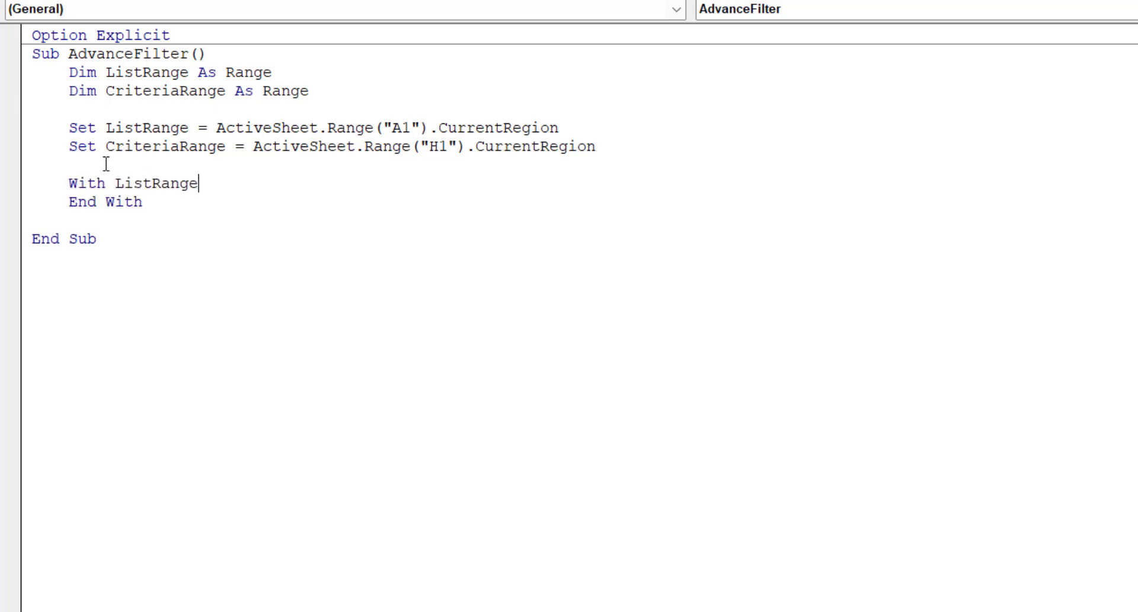
# Inside the With block, add the statement .AdvancedFilter xlFilterInPlace, CriteriaRange
pyautogui.press('Return')
pyautogui.press('Tab')
pyautogui.write('.ad')
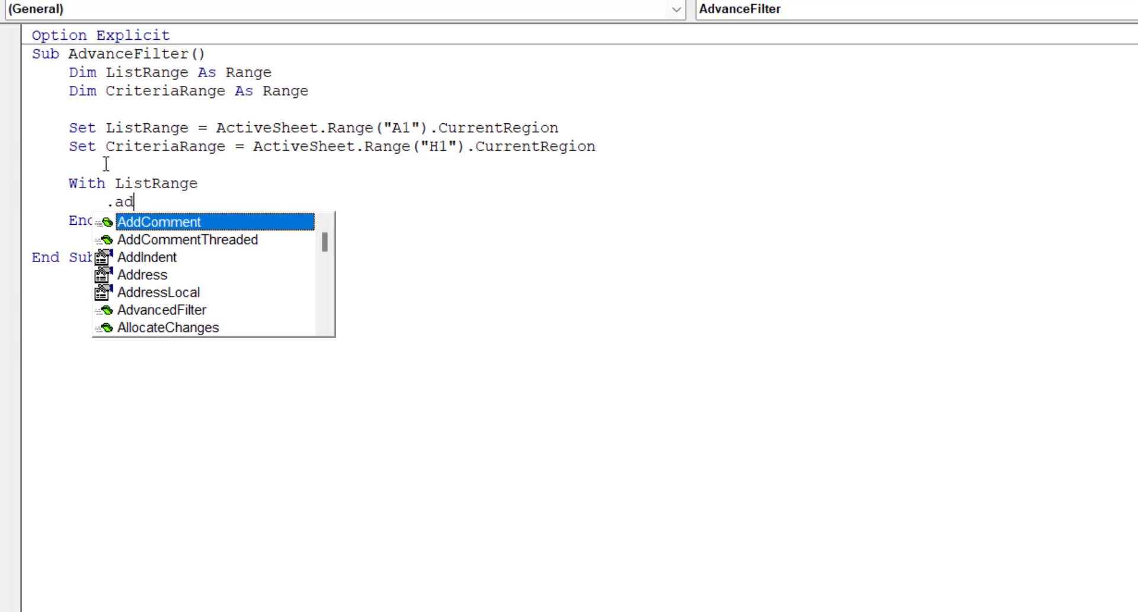
pyautogui.press('Down')
pyautogui.press('Down')
pyautogui.press('Down')
pyautogui.press('Down')
pyautogui.press('Down')
pyautogui.press('Tab')
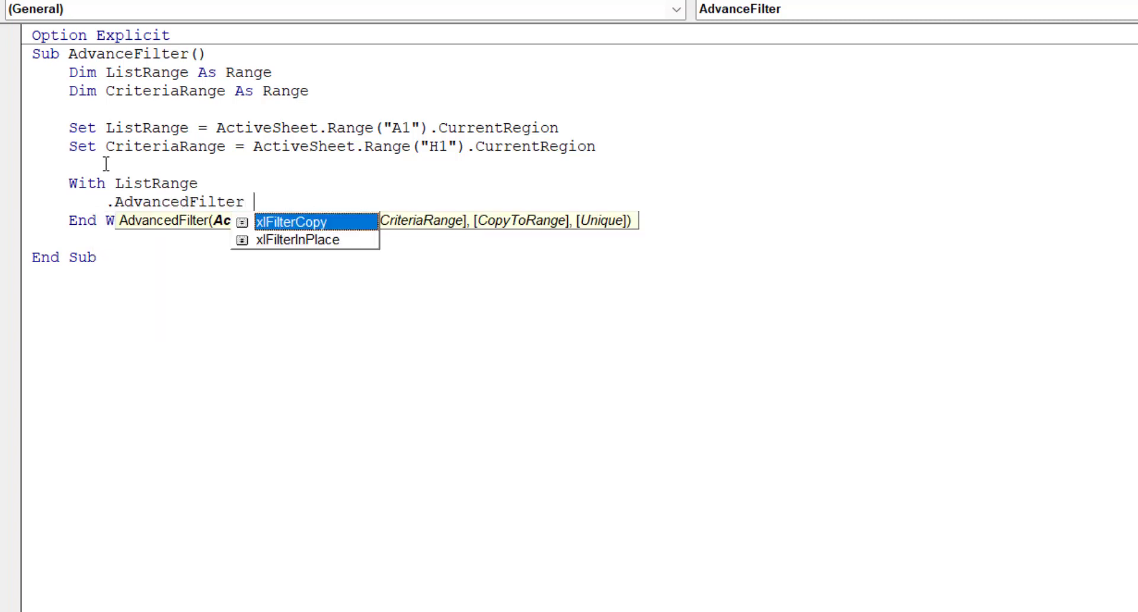
pyautogui.press('Down')
pyautogui.press('Tab')
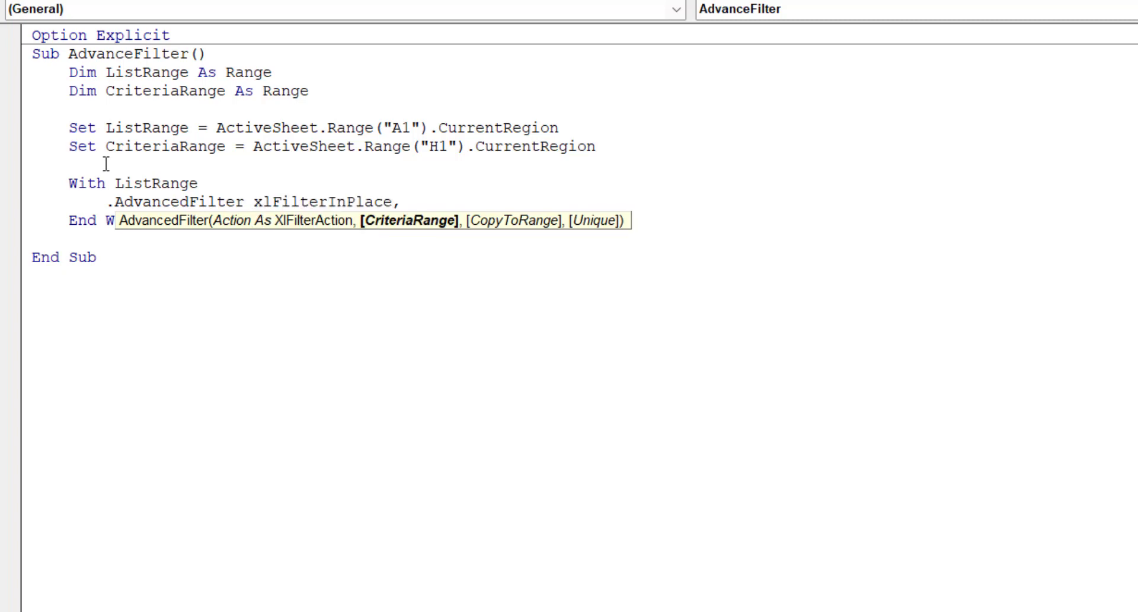
pyautogui.write('criteri')
pyautogui.hotkey('ctrl', 'space')
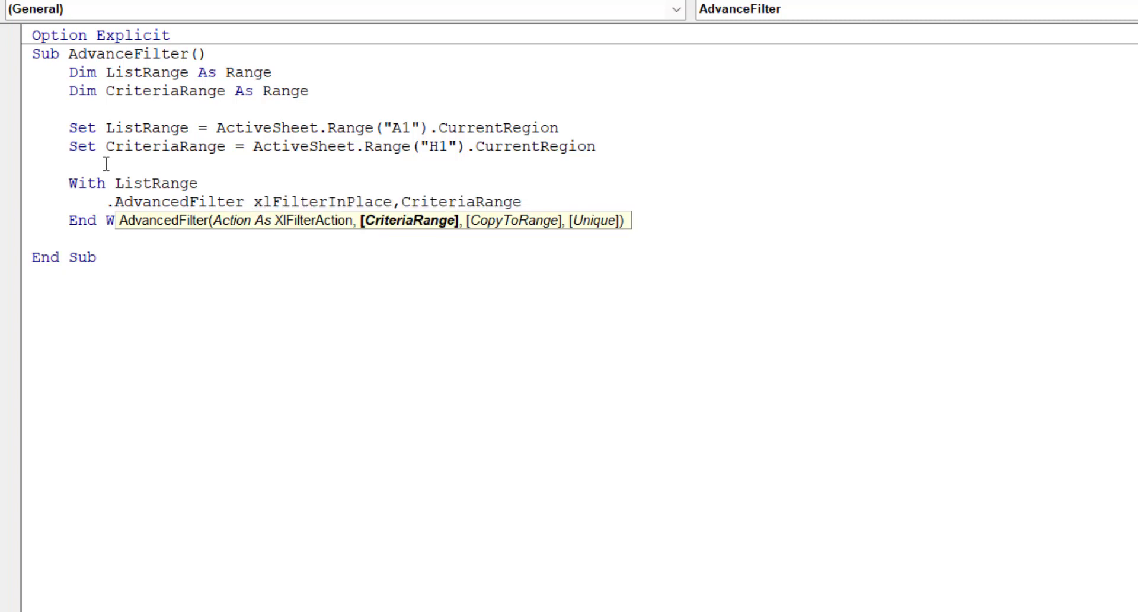
pyautogui.press('Down')
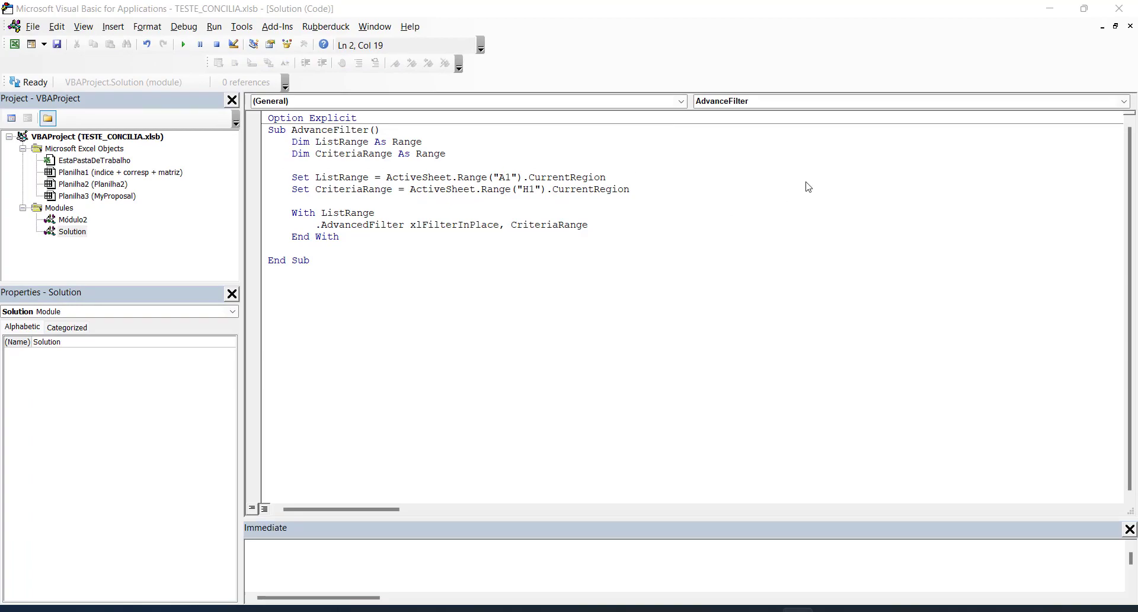
# Run the AdvanceFilter macro on the Planilha2 sheet and check the filtered rows in the id and CONCILIADO columns
pyautogui.click(1050, 8)
pyautogui.click(195, 228)
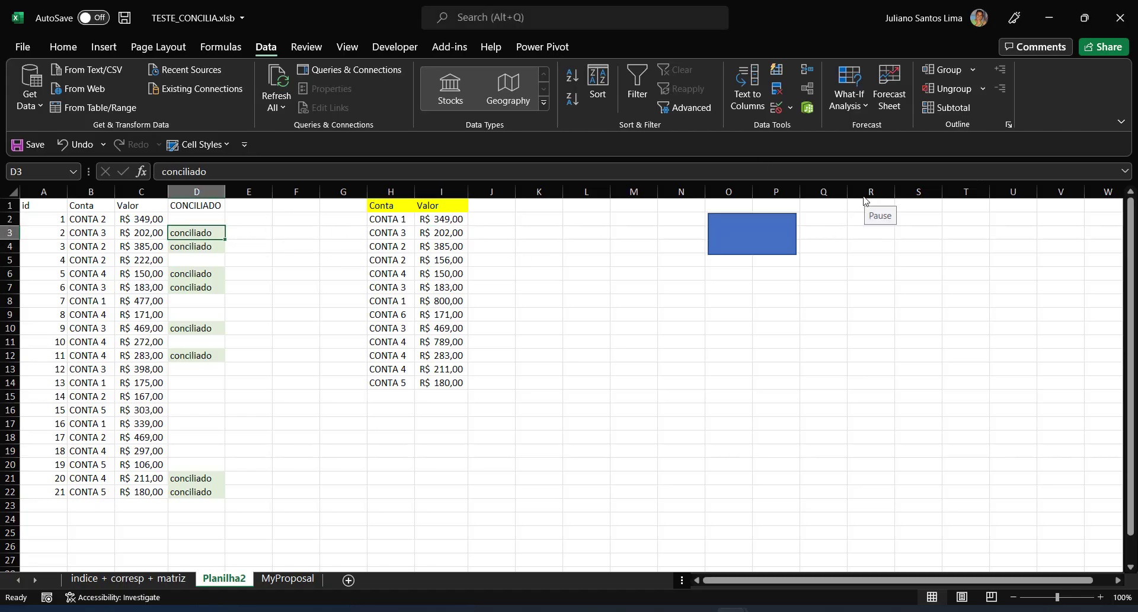
pyautogui.hotkey('alt', 'F11')
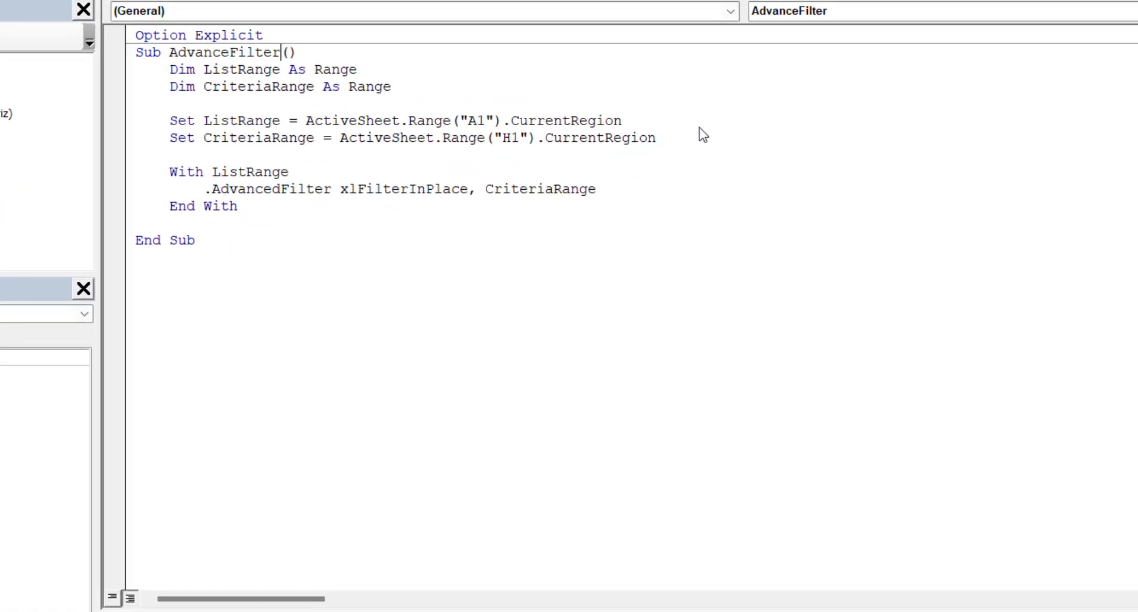
pyautogui.hotkey('alt', 'F11')
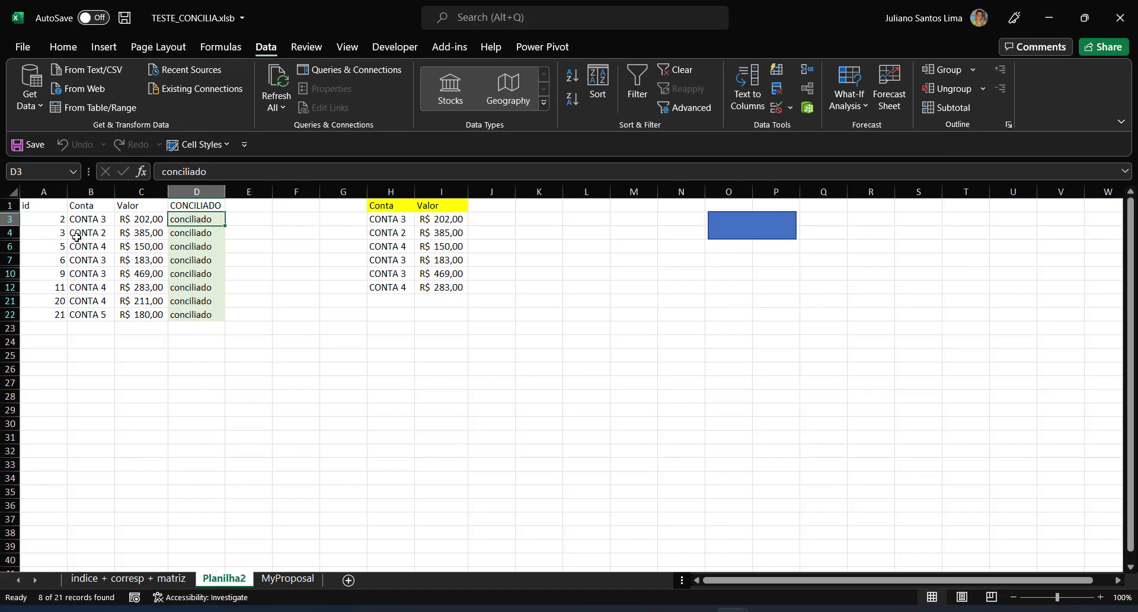
pyautogui.click(65, 217)
pyautogui.click(57, 312)
pyautogui.click(198, 222)
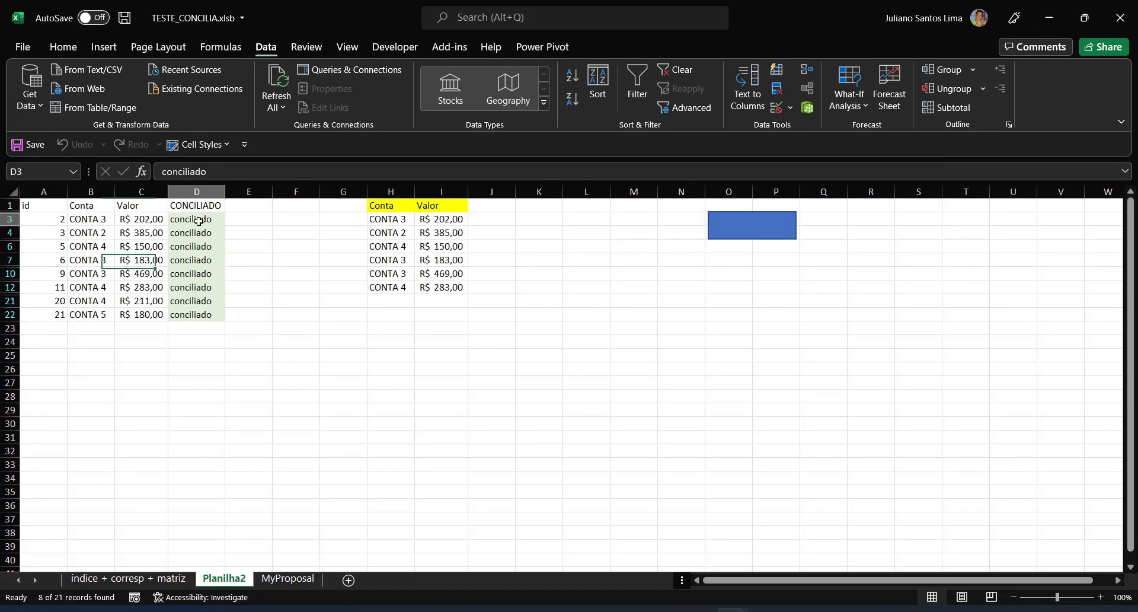
# Delete the conciliado entries from the filtered rows of the CONCILIADO column and clear the sheet's filter
pyautogui.moveTo(199, 221); pyautogui.dragTo(189, 313)
pyautogui.press('Delete')
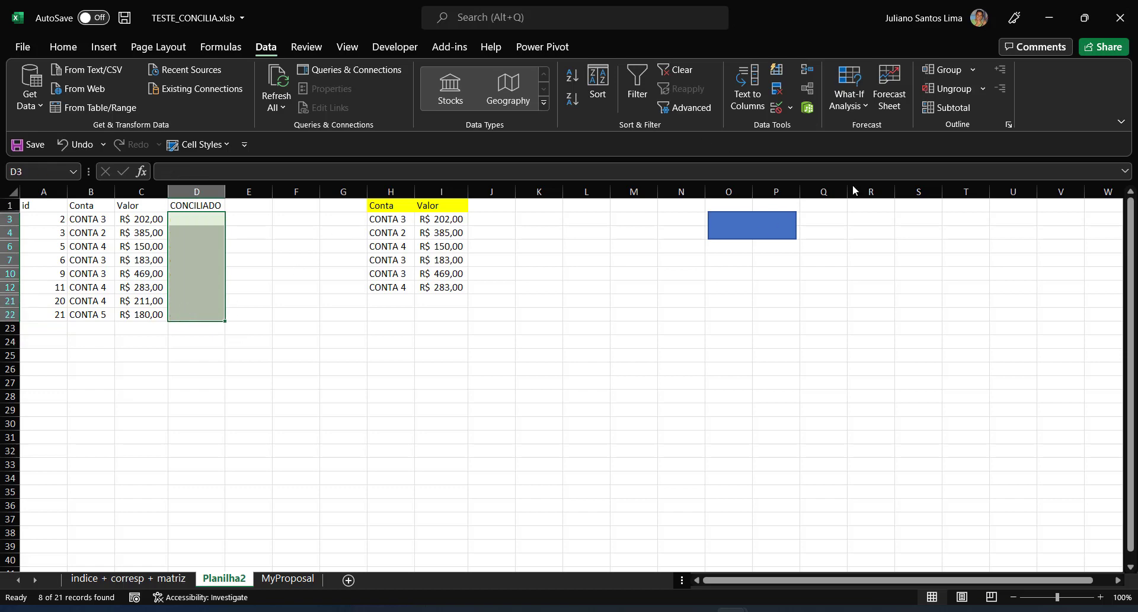
pyautogui.click(676, 69)
pyautogui.click(140, 260)
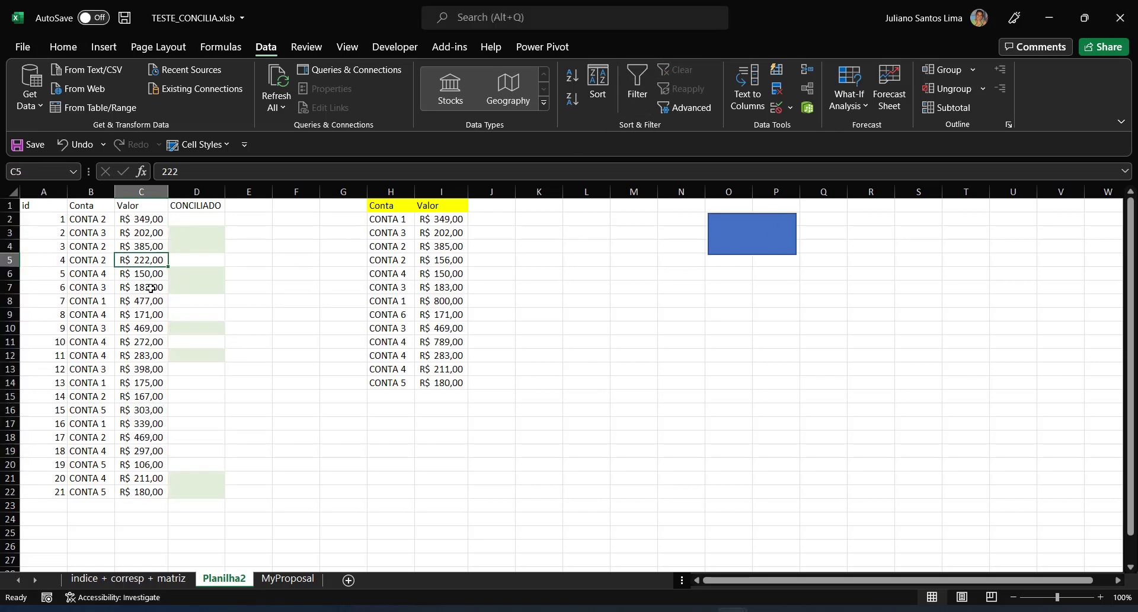
# Examine which CONCILIADO cells are shaded and how they line up with the Conta and Valor rows of the list
pyautogui.click(217, 232)
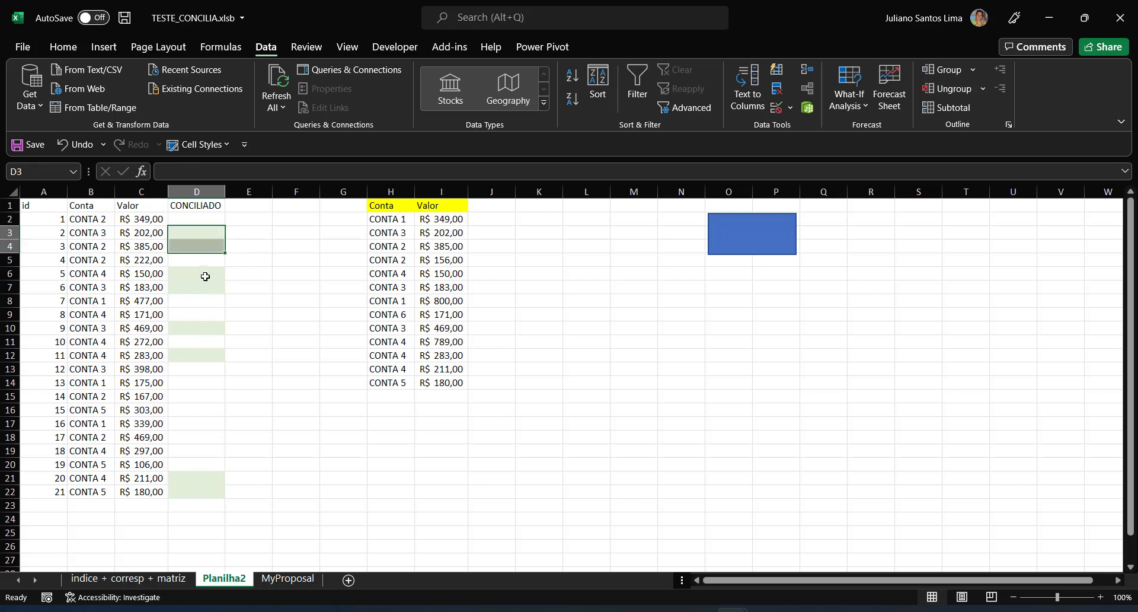
pyautogui.click(211, 287)
pyautogui.click(218, 328)
pyautogui.click(202, 355)
pyautogui.moveTo(210, 475); pyautogui.dragTo(202, 491)
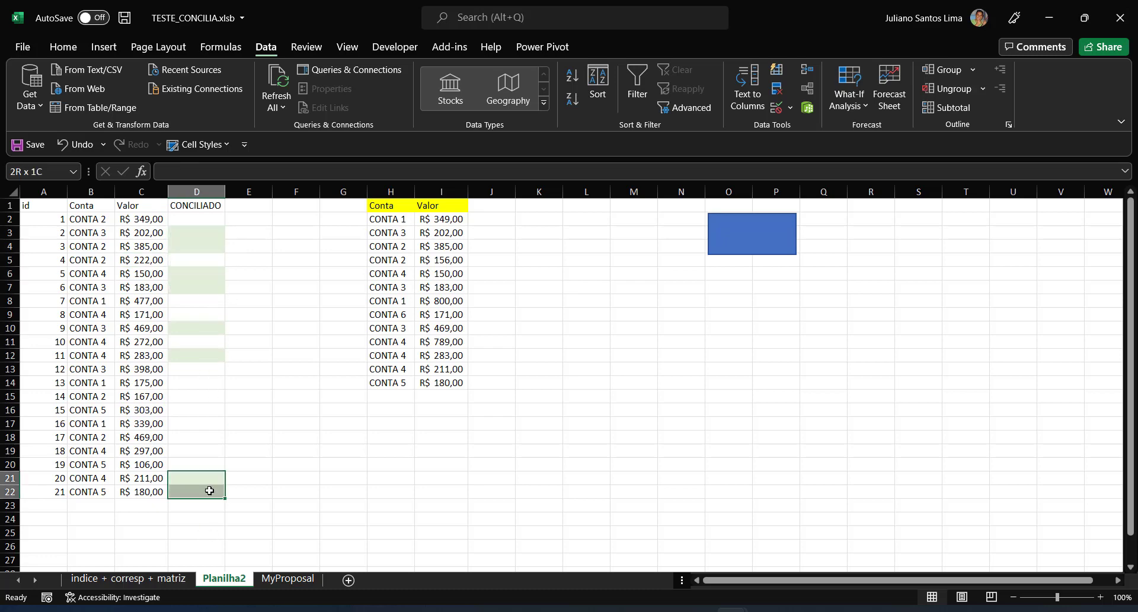
pyautogui.moveTo(74, 219); pyautogui.dragTo(189, 464)
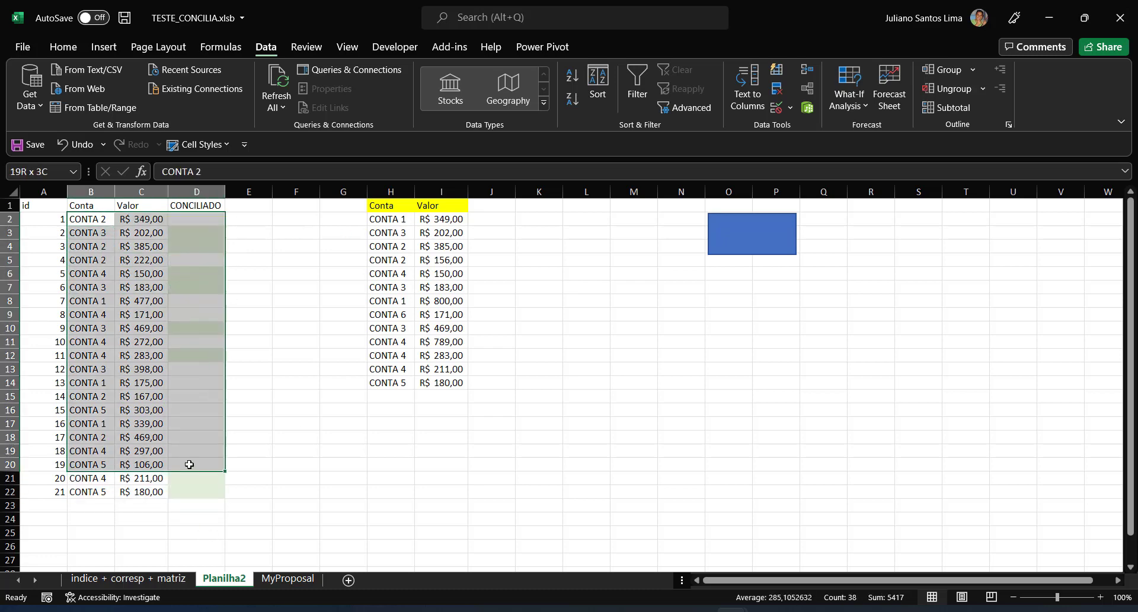
pyautogui.click(201, 232)
pyautogui.click(214, 193)
pyautogui.moveTo(194, 268); pyautogui.dragTo(196, 284)
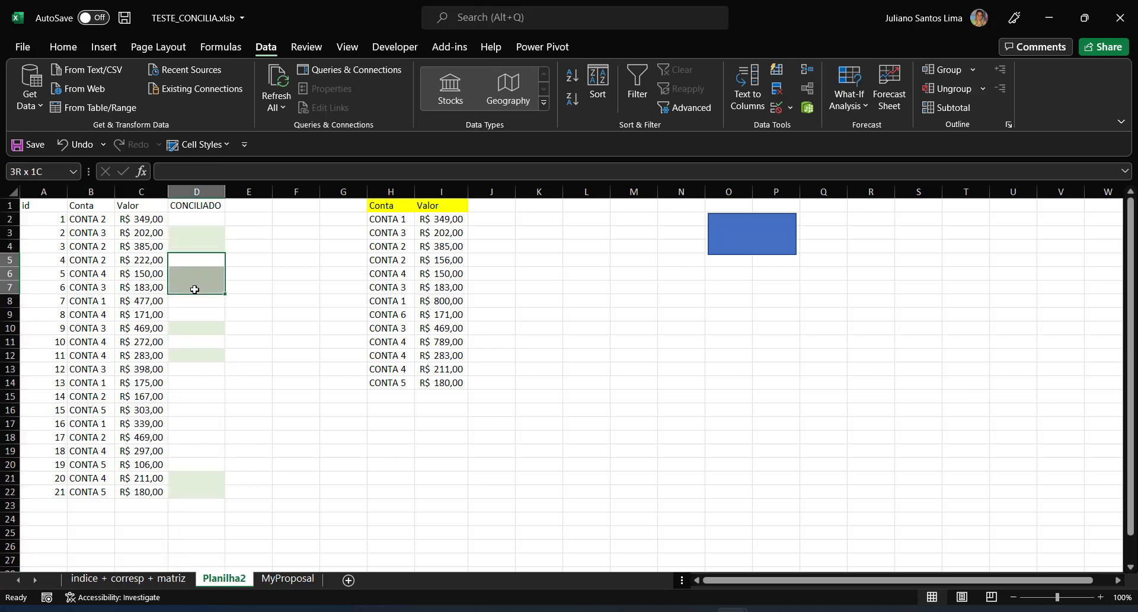
pyautogui.click(202, 328)
pyautogui.click(205, 355)
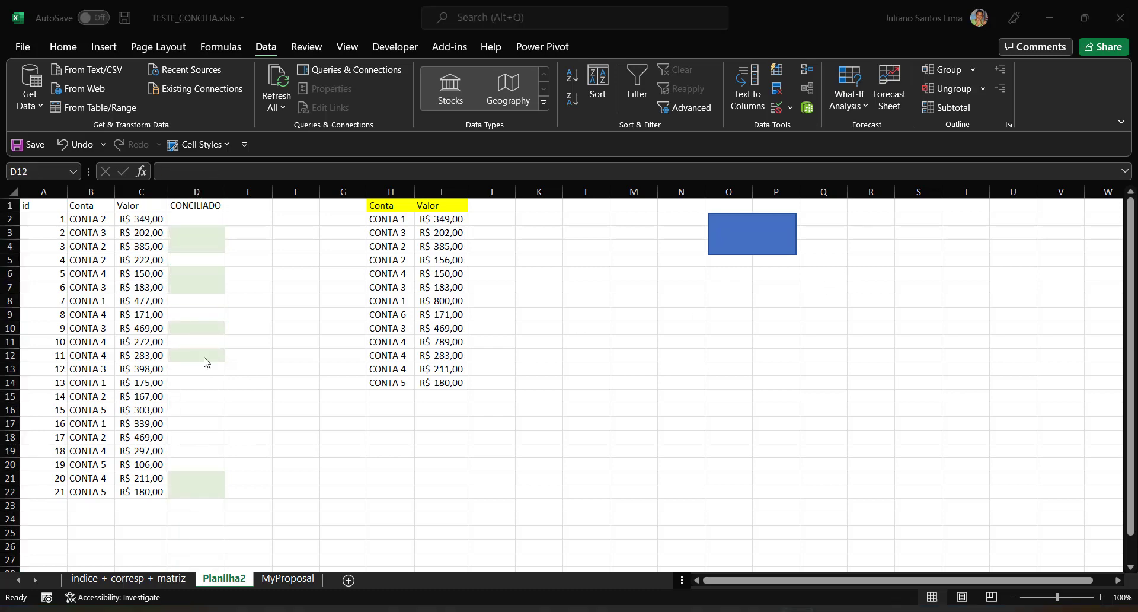
# In the AdvanceFilter macro, start a new line with .Offset(1) below the .AdvancedFilter statement inside the With block
pyautogui.hotkey('alt', 'F11')
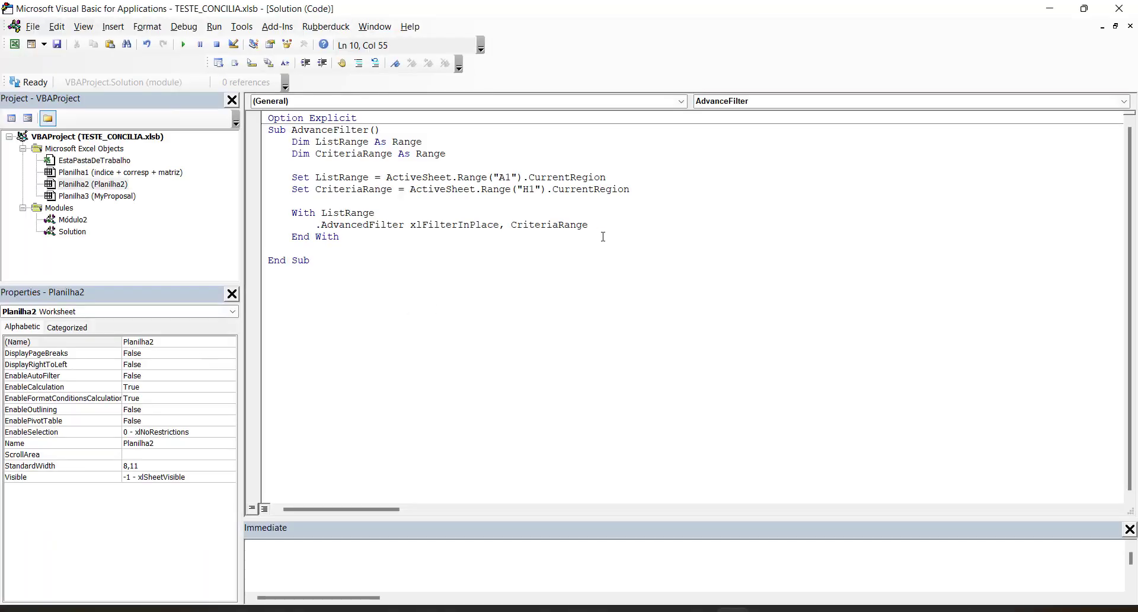
pyautogui.doubleClick(347, 217)
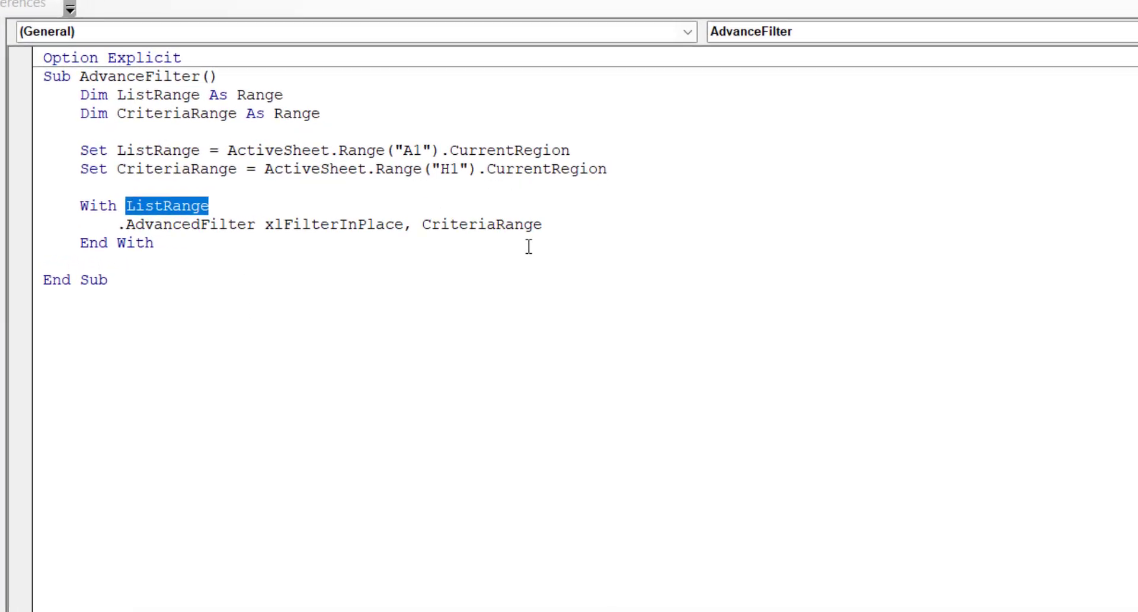
pyautogui.click(542, 221)
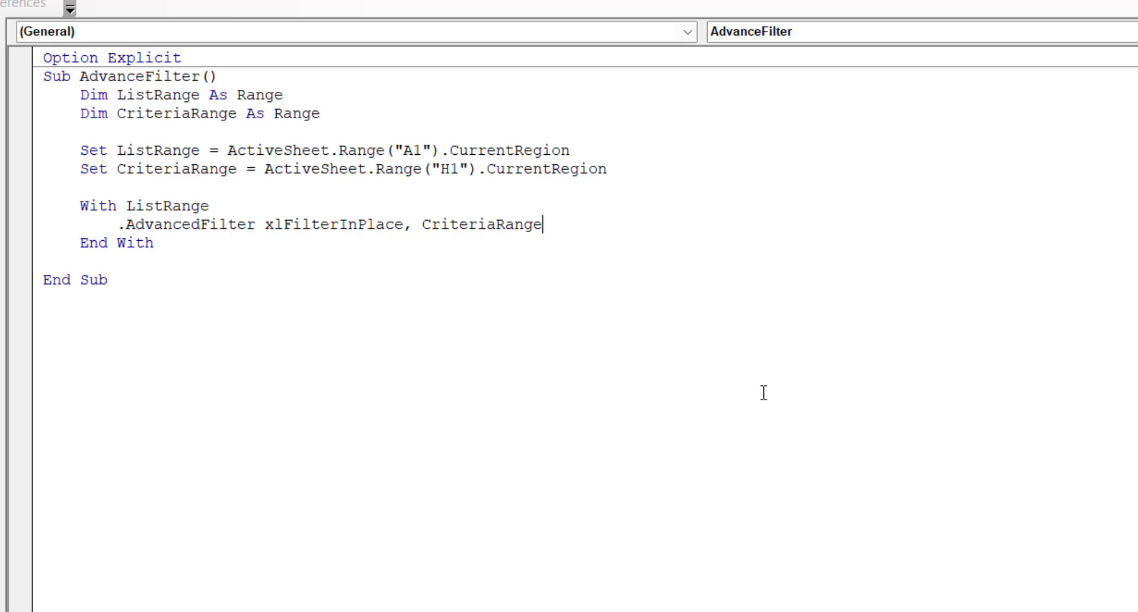
pyautogui.press('Return')
pyautogui.write('.')
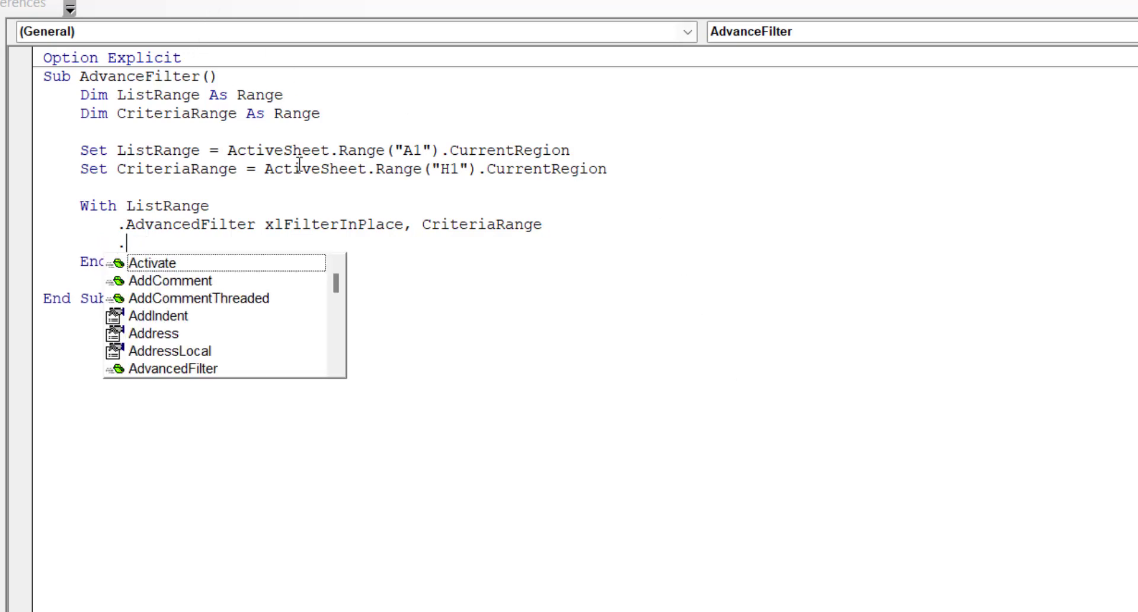
pyautogui.write('o')
pyautogui.press('Tab')
pyautogui.write('()')
pyautogui.press('Left')
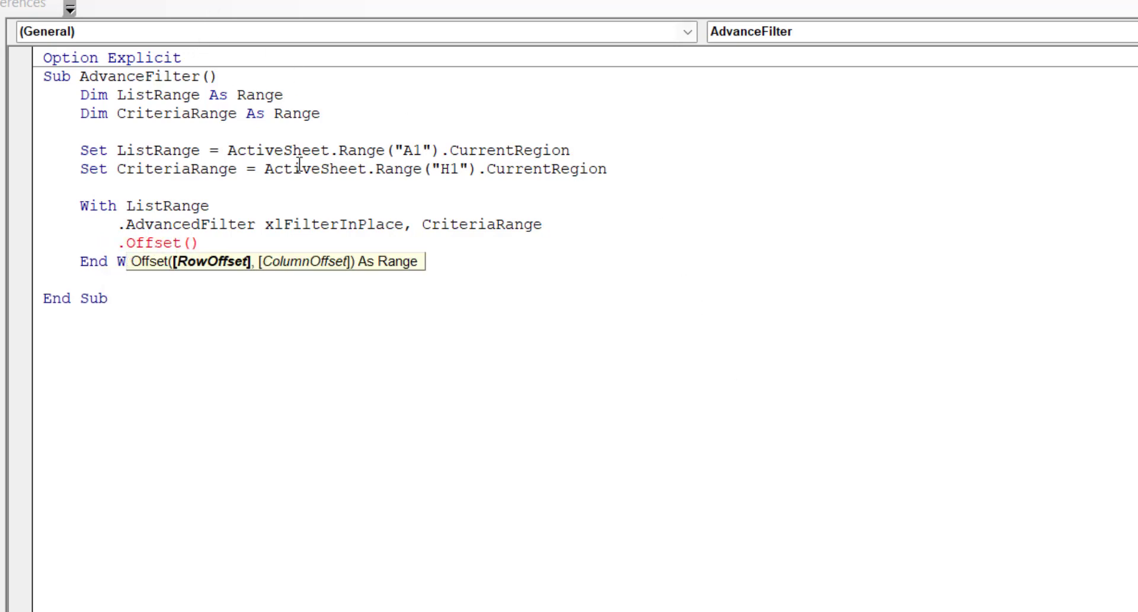
pyautogui.write('1')
pyautogui.press('Right')
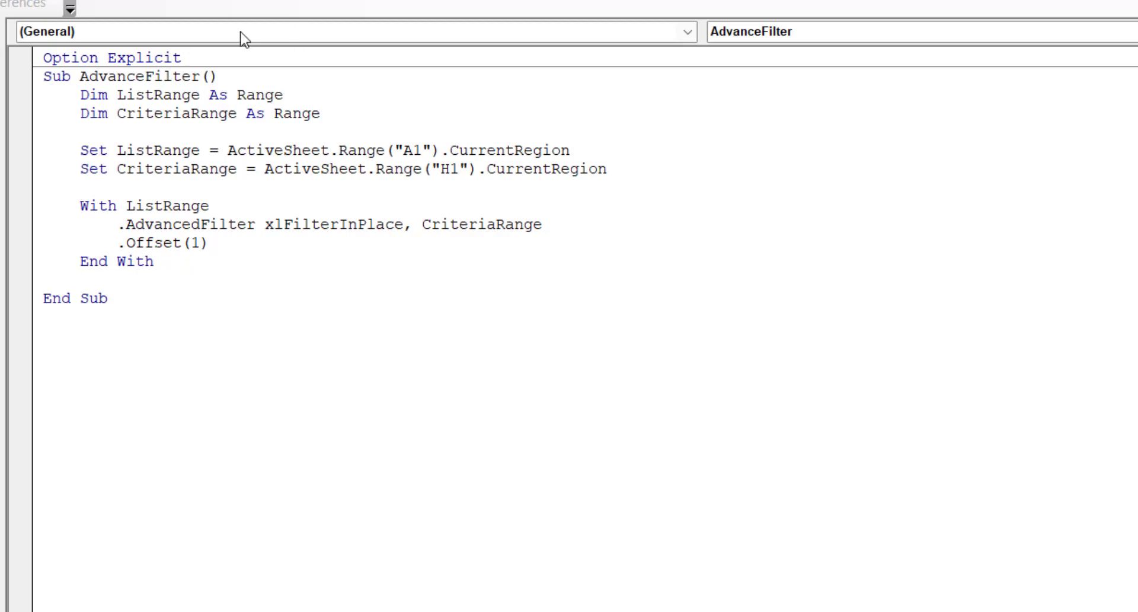
# Extend the .Offset(1) line with .Resize(.Rows - 1, 1)
pyautogui.write('.resi')
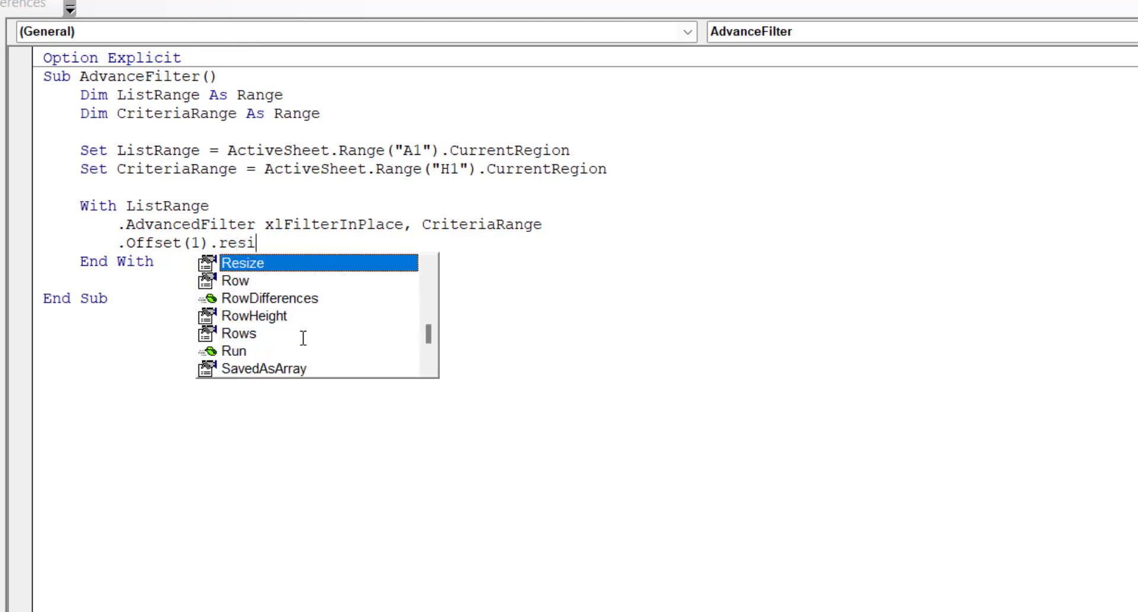
pyautogui.press('Tab')
pyautogui.write('(')
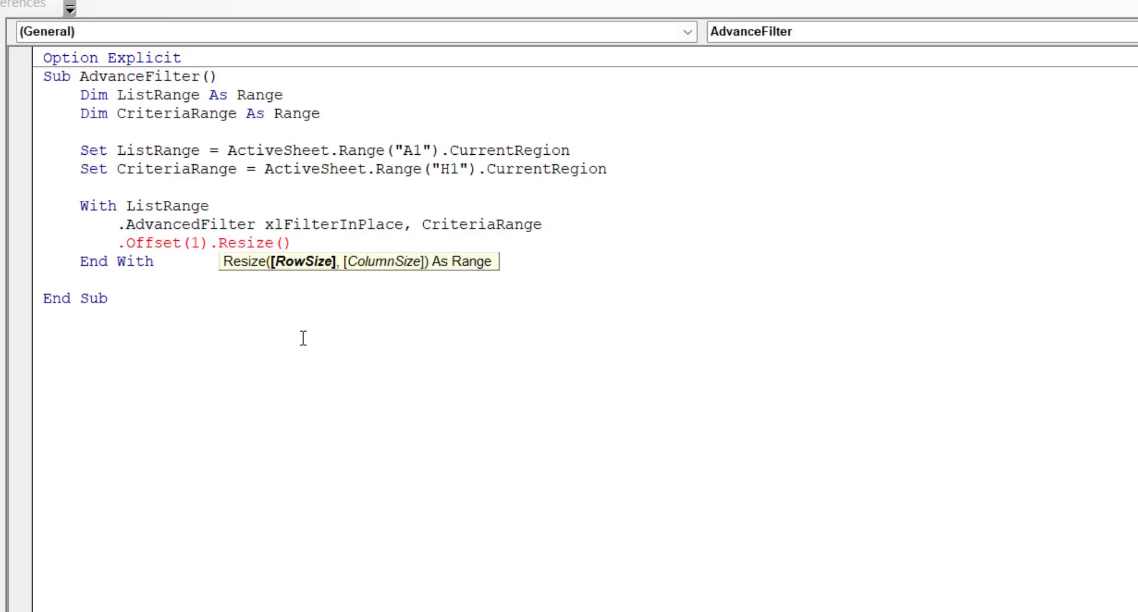
pyautogui.write('.row')
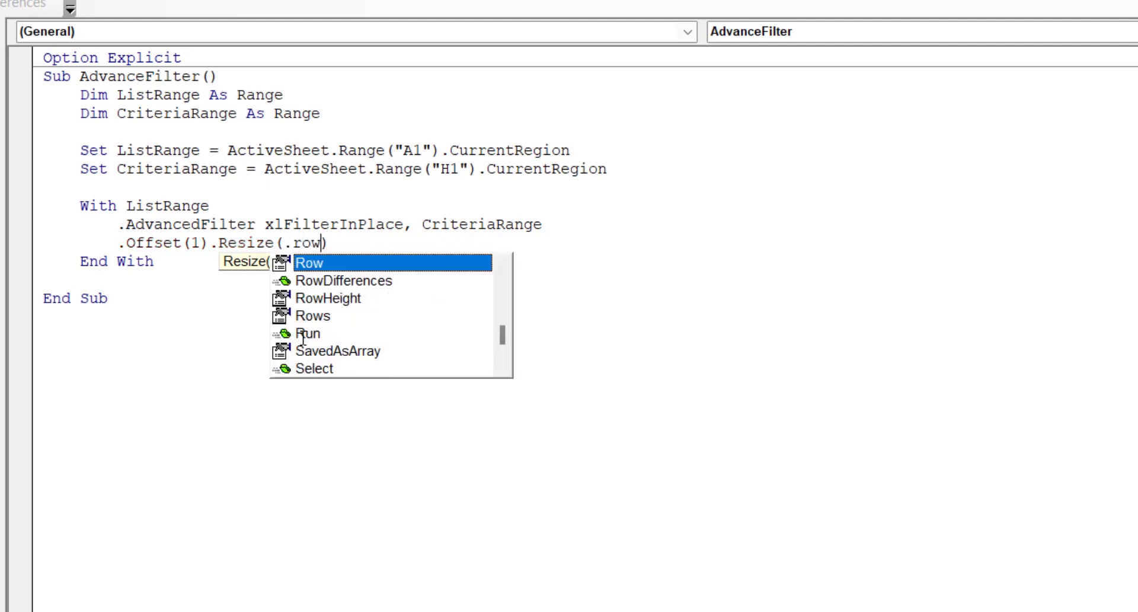
pyautogui.write('s')
pyautogui.press('Tab')
pyautogui.write(',-')
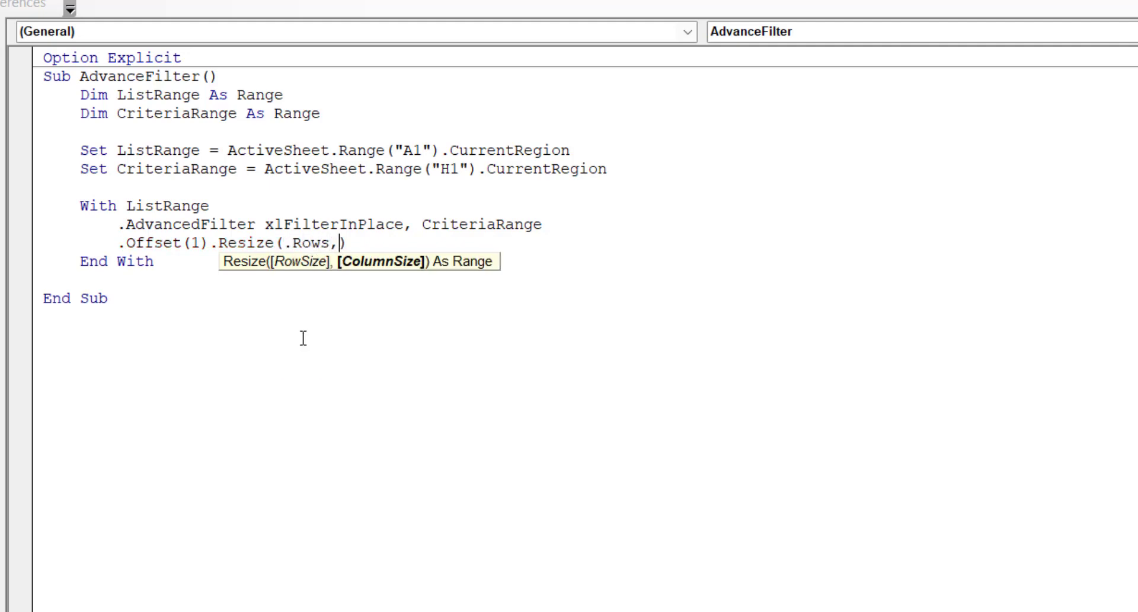
pyautogui.press('BackSpace')
pyautogui.press('BackSpace')
pyautogui.write('-1')
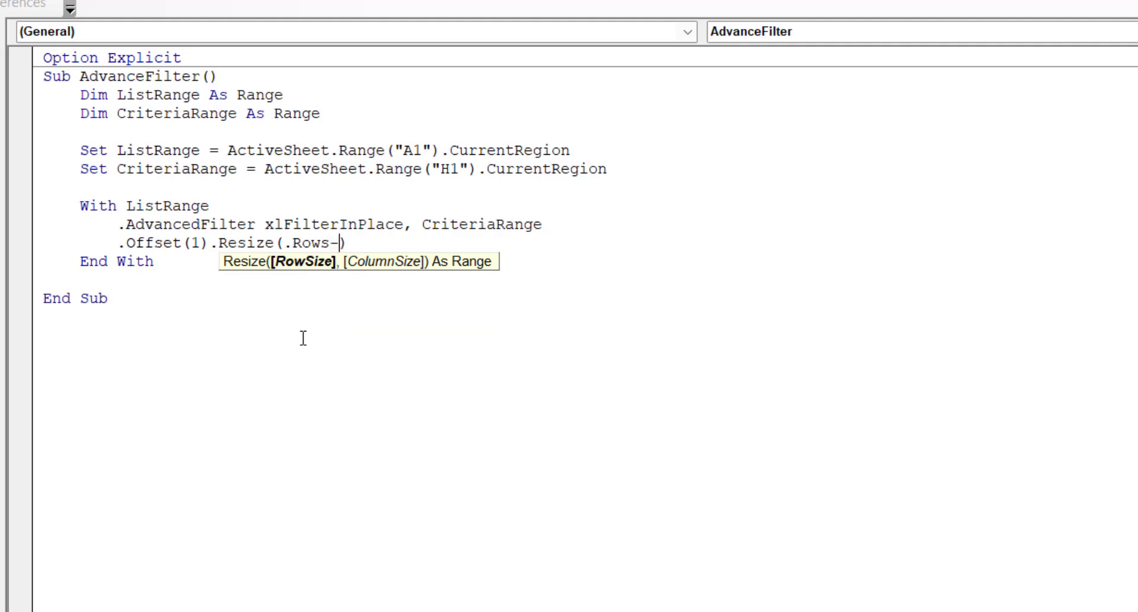
pyautogui.write(',')
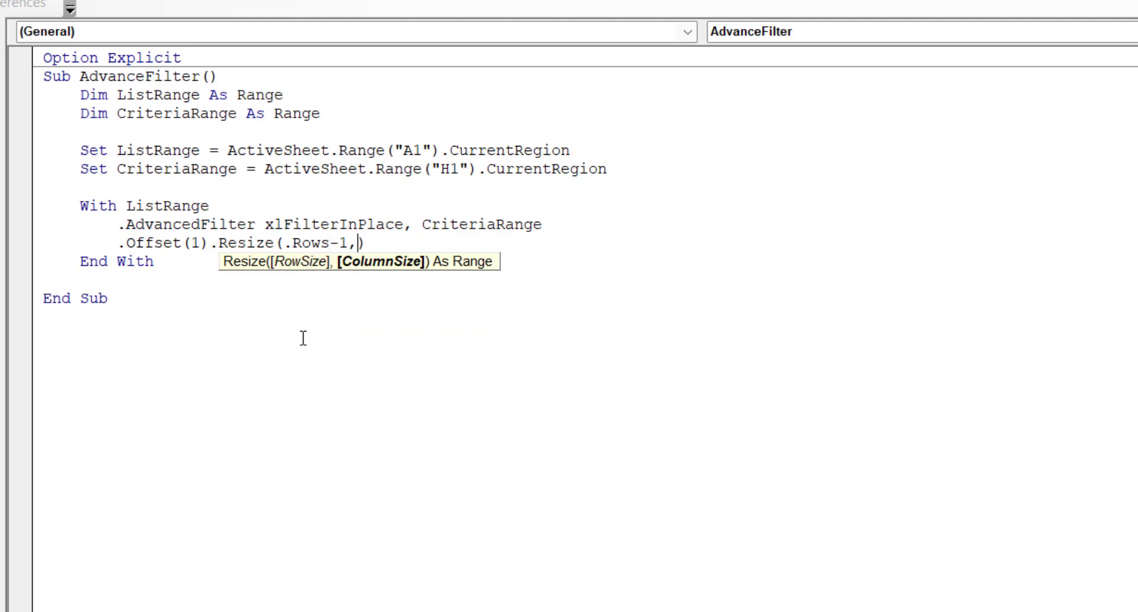
pyautogui.write('1')
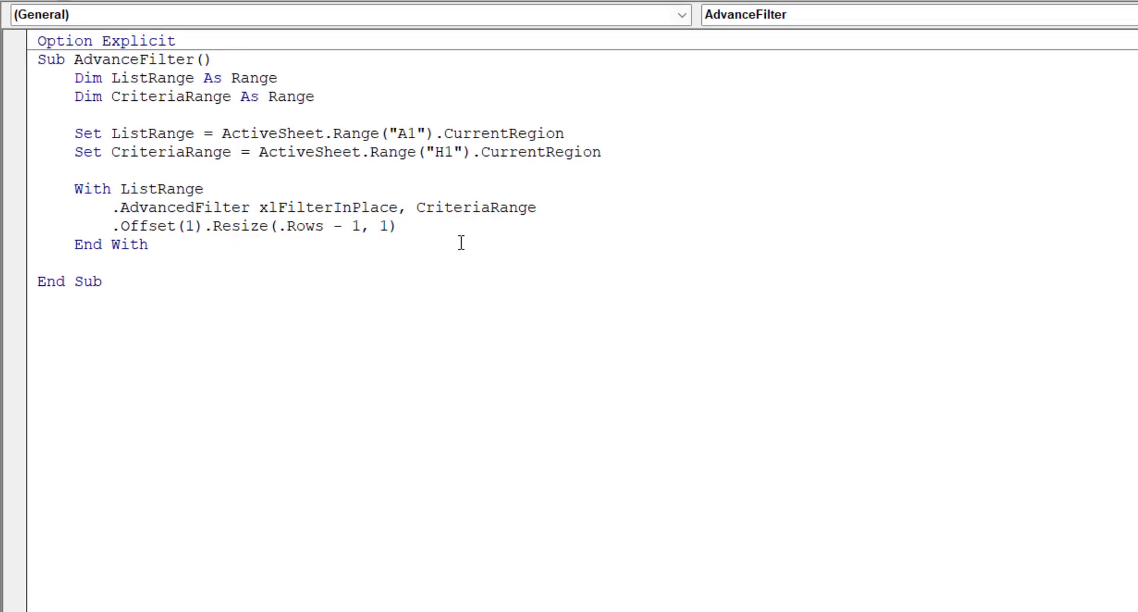
# Add .Count after .Rows in the Resize argument so it reads .Rows.Count - 1
pyautogui.click(325, 226)
pyautogui.write('.coun')
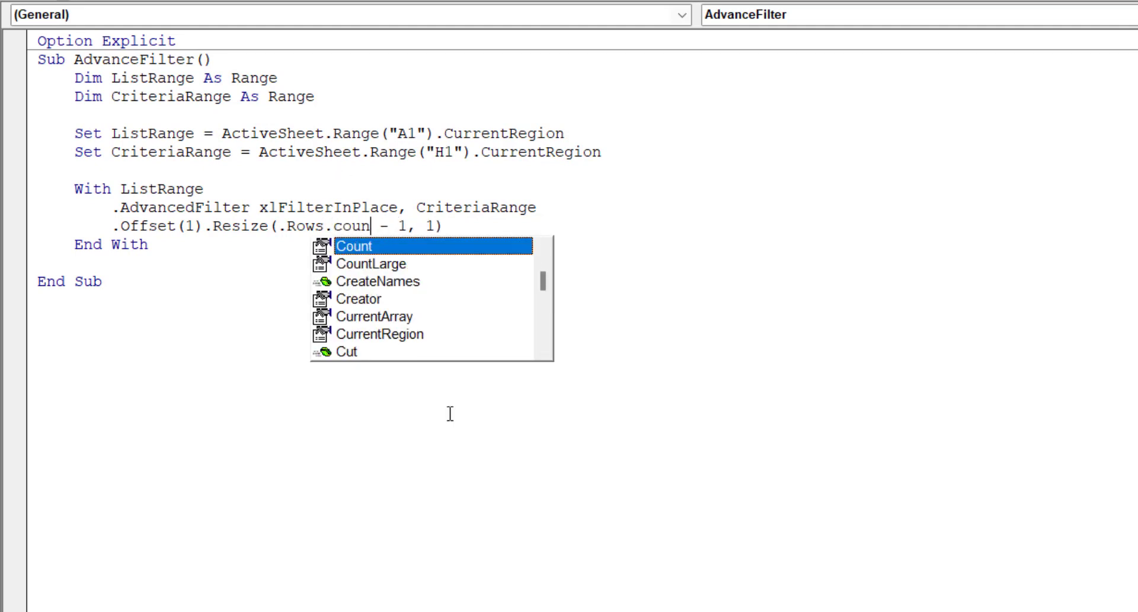
pyautogui.press('Tab')
pyautogui.hotkey('ctrl', 'shift', 'Left')
pyautogui.hotkey('ctrl', 'shift', 'Left')
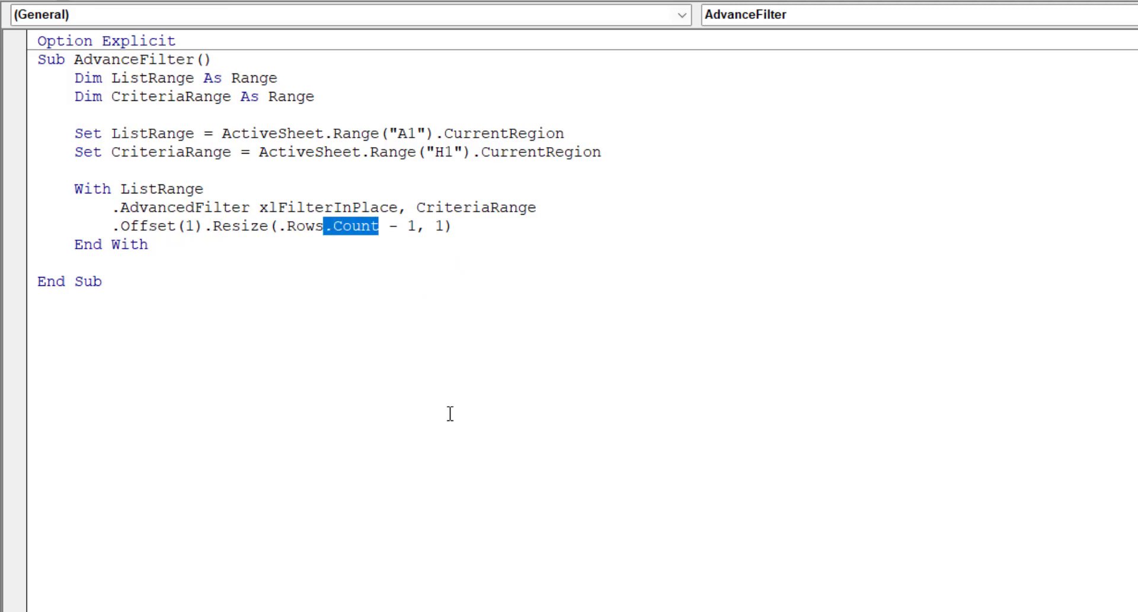
pyautogui.press('End')
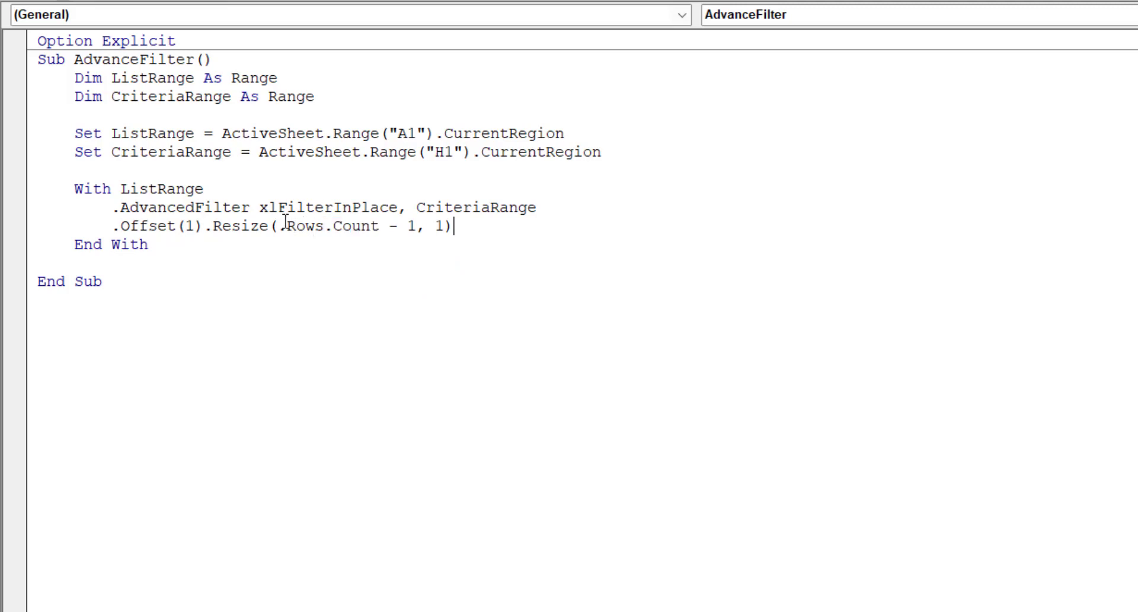
# Append a second .Offset call after the Resize call, leaving its row offset blank
pyautogui.moveTo(278, 226); pyautogui.dragTo(413, 226)
pyautogui.press('End')
pyautogui.write('.o')
pyautogui.press('Tab')
pyautogui.write('()')
pyautogui.press('Left')
pyautogui.write(',')
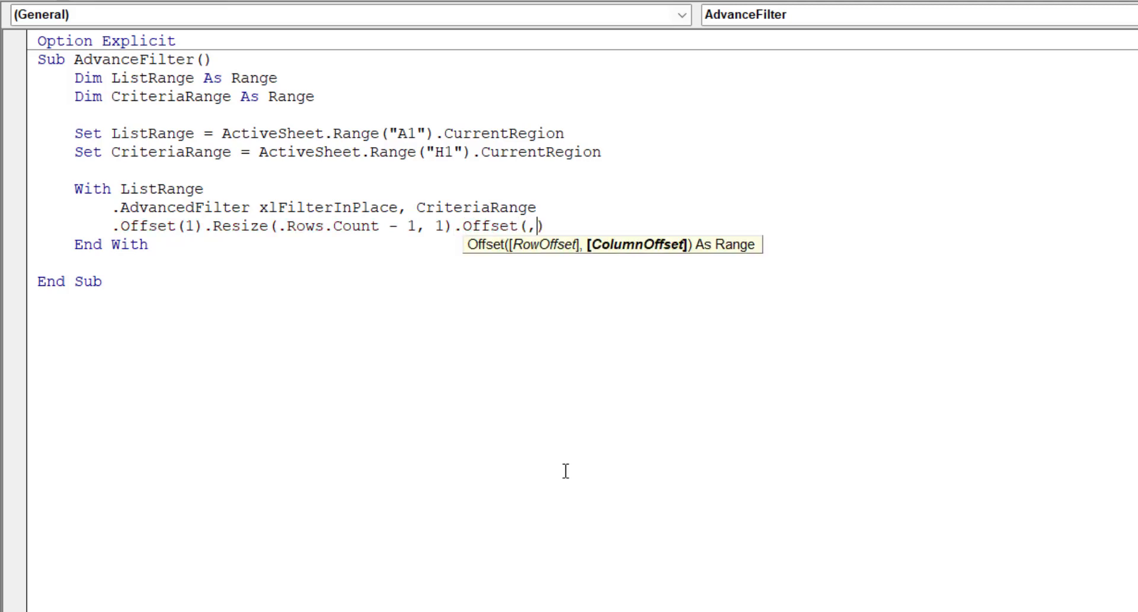
# Enter .Columns.Count - 1 as the column offset of the second .Offset call
pyautogui.write('.co')
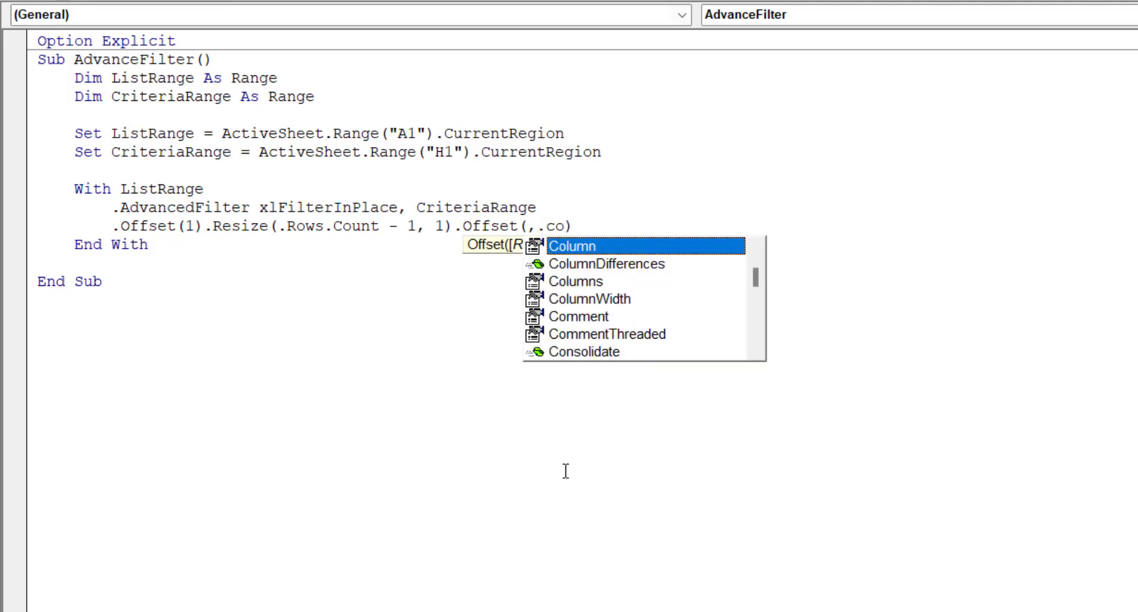
pyautogui.press('Down')
pyautogui.press('Down')
pyautogui.press('Tab')
pyautogui.write('.co')
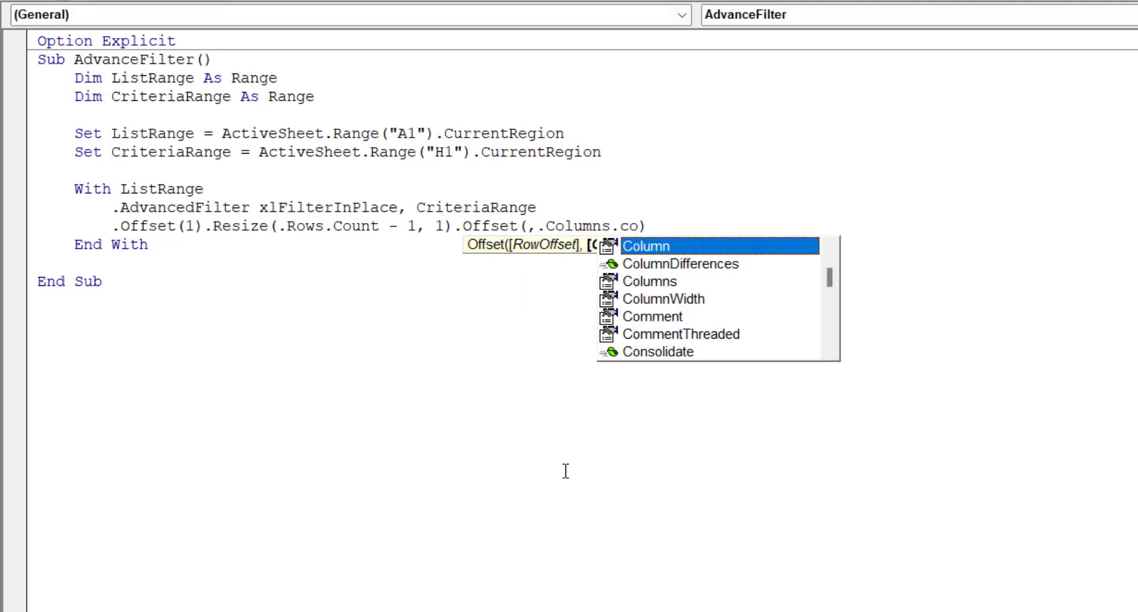
pyautogui.write('u')
pyautogui.press('Tab')
pyautogui.write('-1')
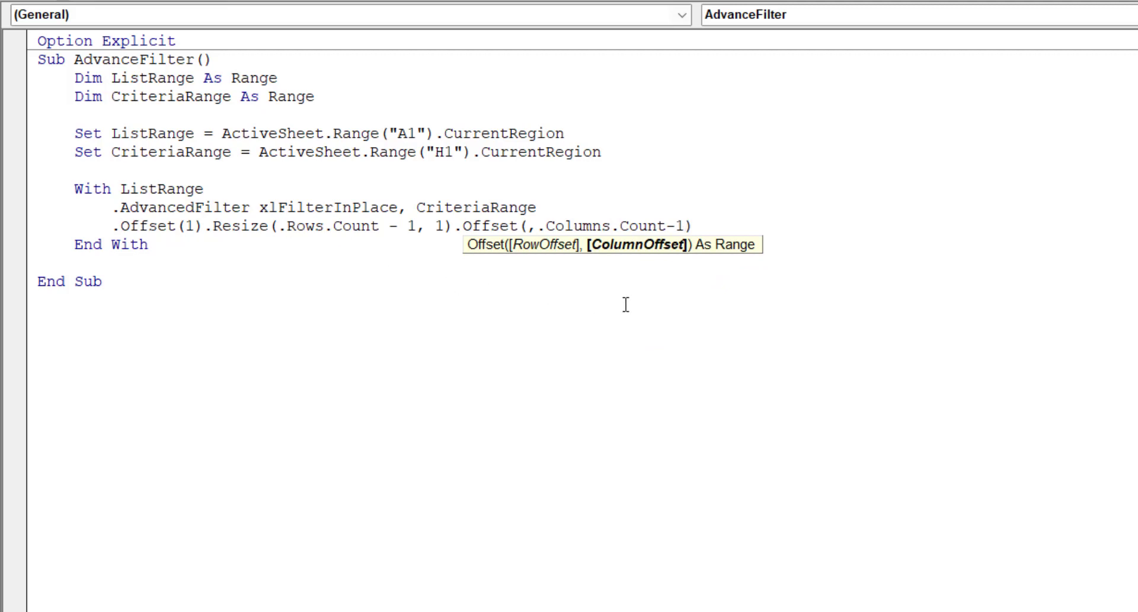
pyautogui.click(720, 226)
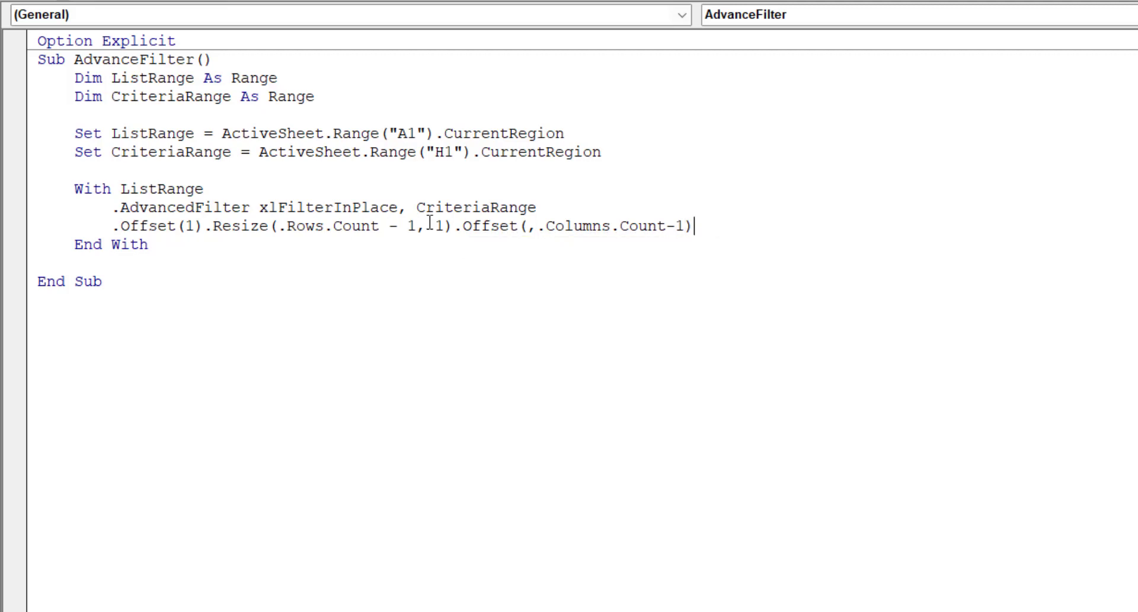
pyautogui.moveTo(426, 226); pyautogui.dragTo(453, 227)
pyautogui.click(778, 215)
pyautogui.click(511, 440)
pyautogui.click(737, 219)
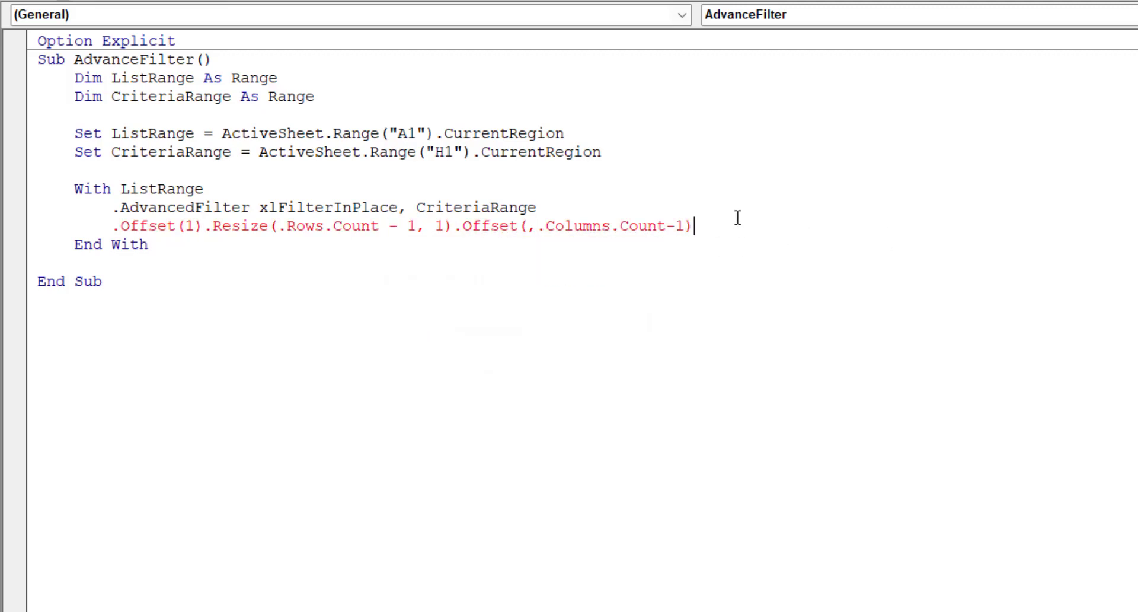
# Append .SpecialCells(xlcelltypevisible) to the end of the .Offset statement
pyautogui.write('.')
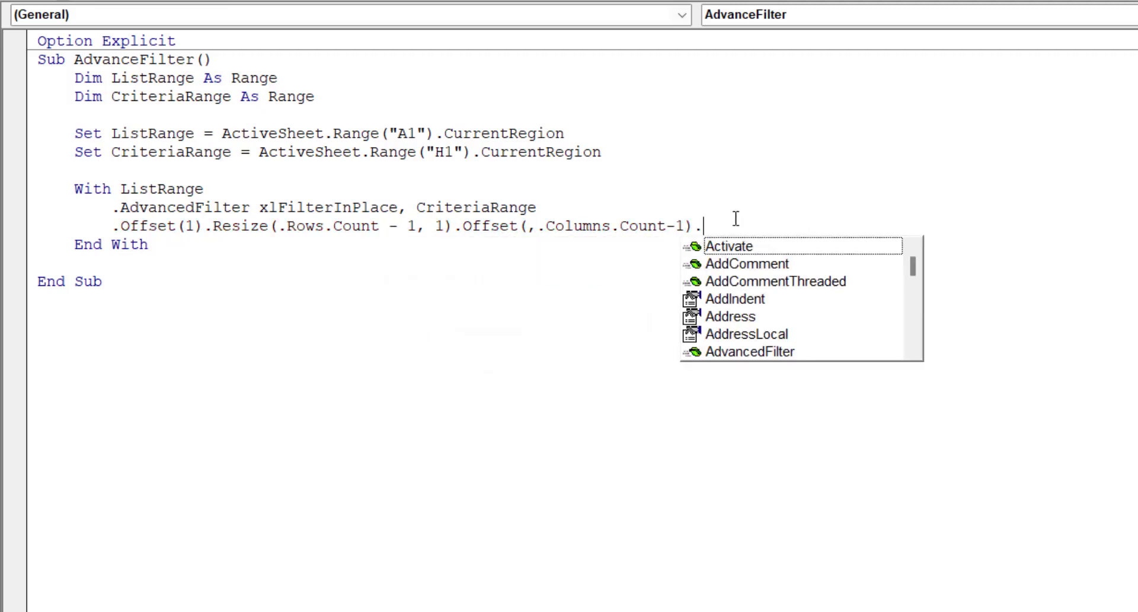
pyautogui.write('spe')
pyautogui.press('Down')
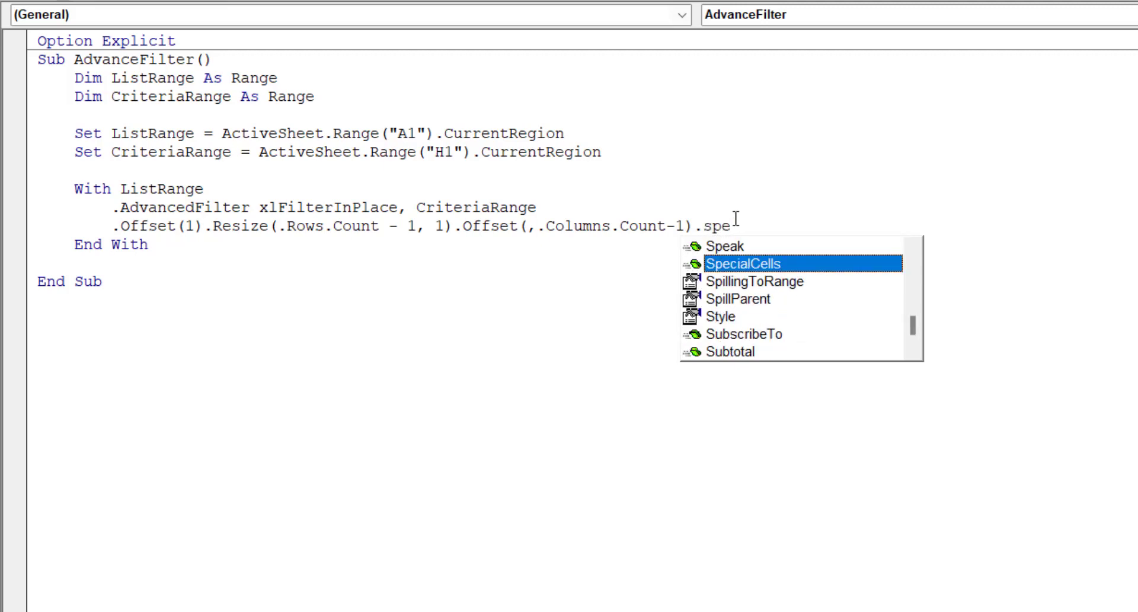
pyautogui.press('Tab')
pyautogui.write('(')
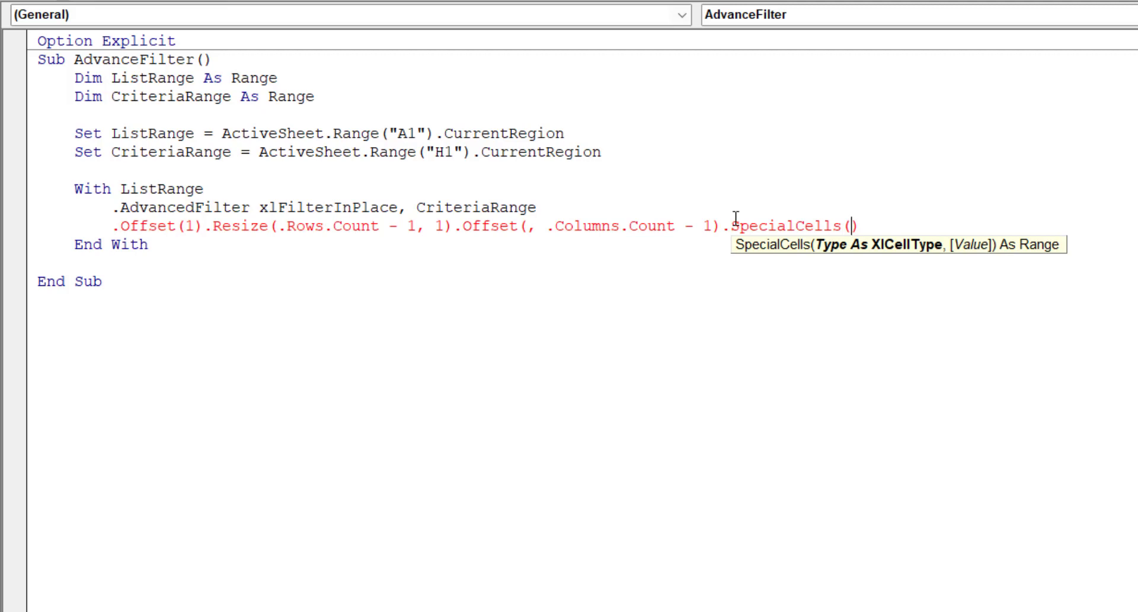
pyautogui.write('xc')
pyautogui.press('BackSpace')
pyautogui.write('l')
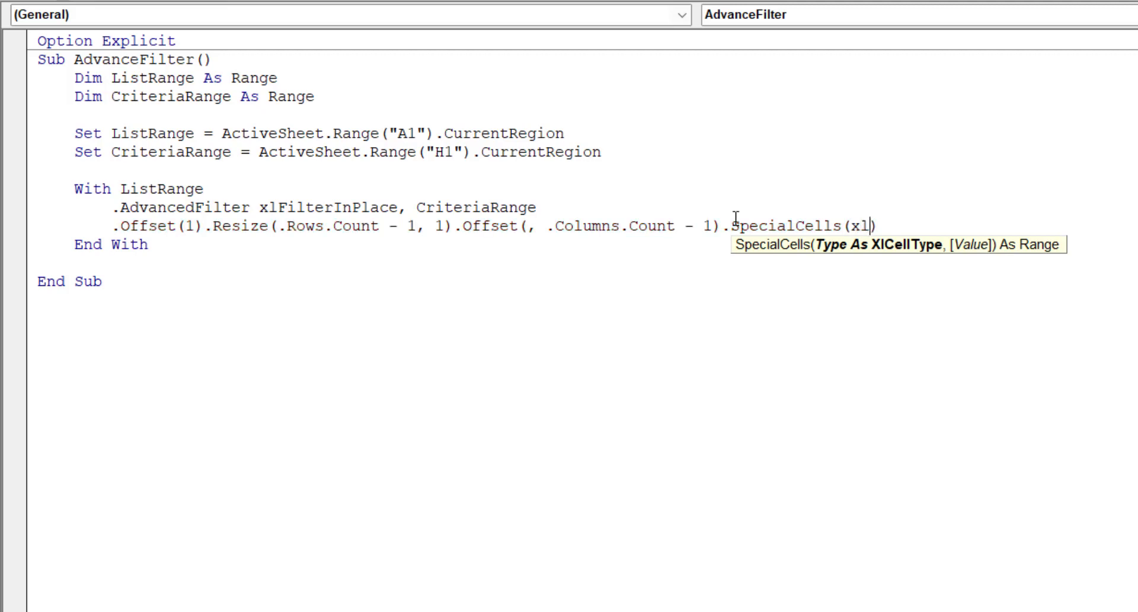
pyautogui.write('celltypevisi')
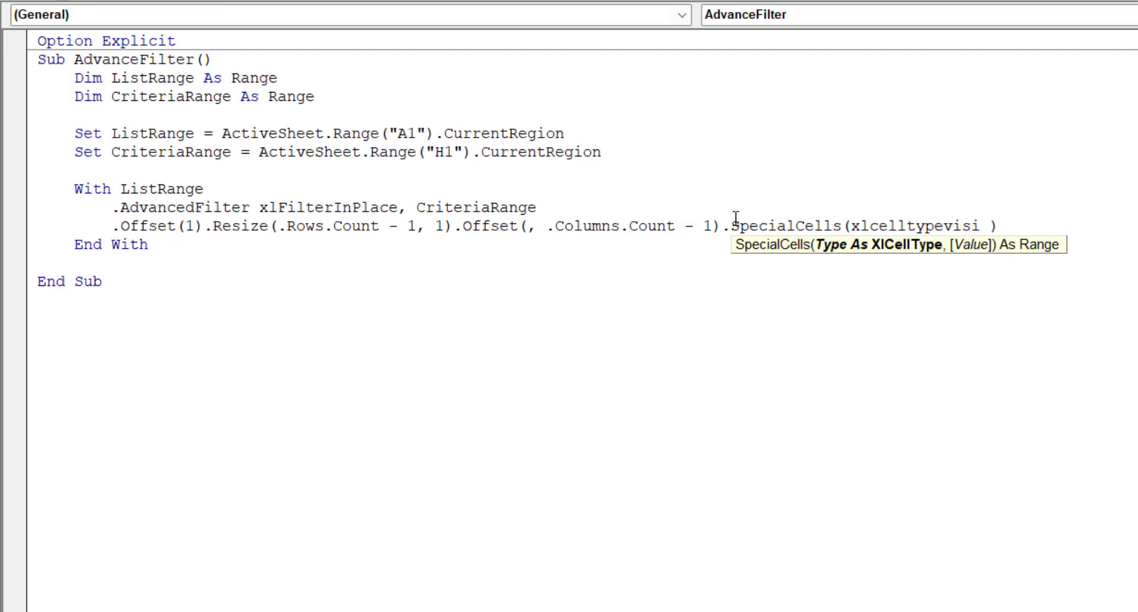
pyautogui.press('BackSpace')
pyautogui.write('ble')
pyautogui.press('Right')
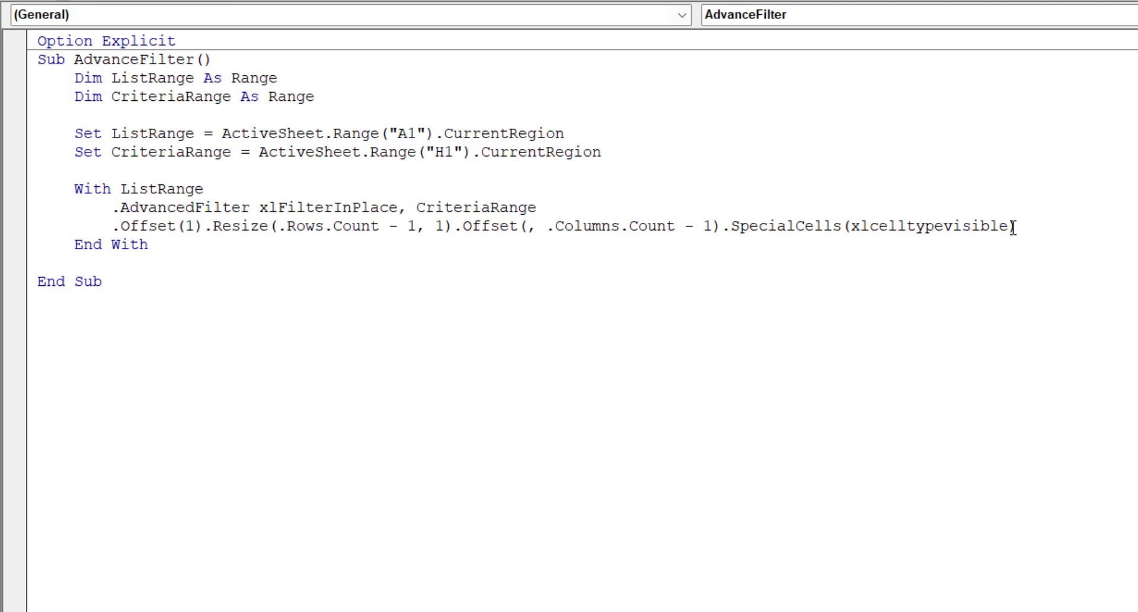
# Assign the text "Conciliado" to the visible special cells at the end of the .Offset statement
pyautogui.moveTo(1031, 232); pyautogui.dragTo(115, 233)
pyautogui.click(436, 230)
pyautogui.doubleClick(440, 228)
pyautogui.doubleClick(970, 227)
pyautogui.click(1032, 225)
pyautogui.write('= ""')
pyautogui.press('Left')
pyautogui.write('Coon')
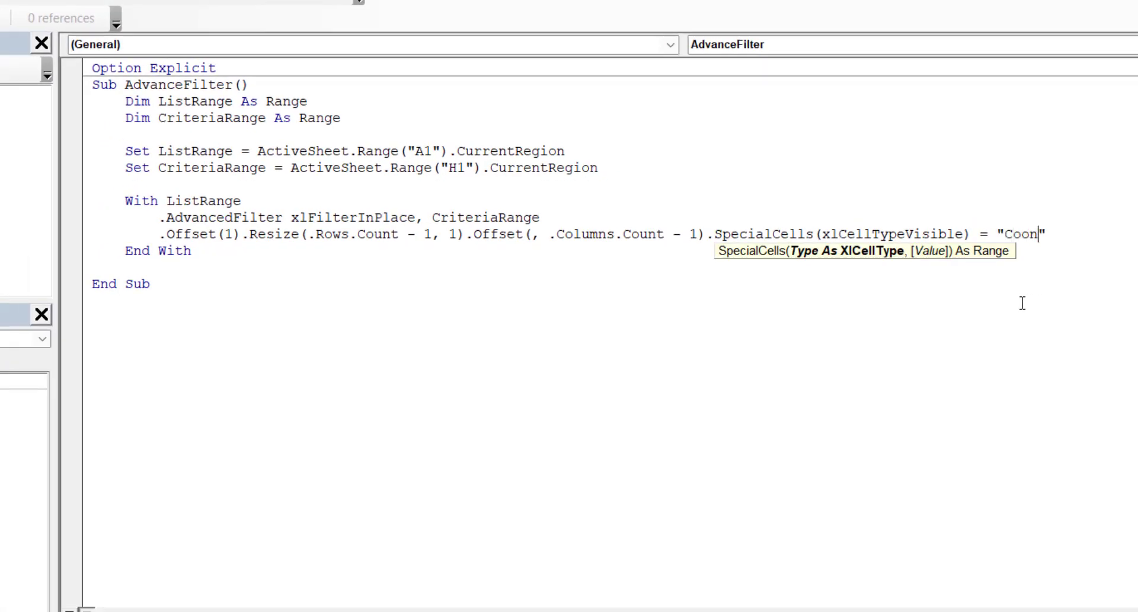
pyautogui.press('BackSpace')
pyautogui.press('BackSpace')
pyautogui.write('nciliado')
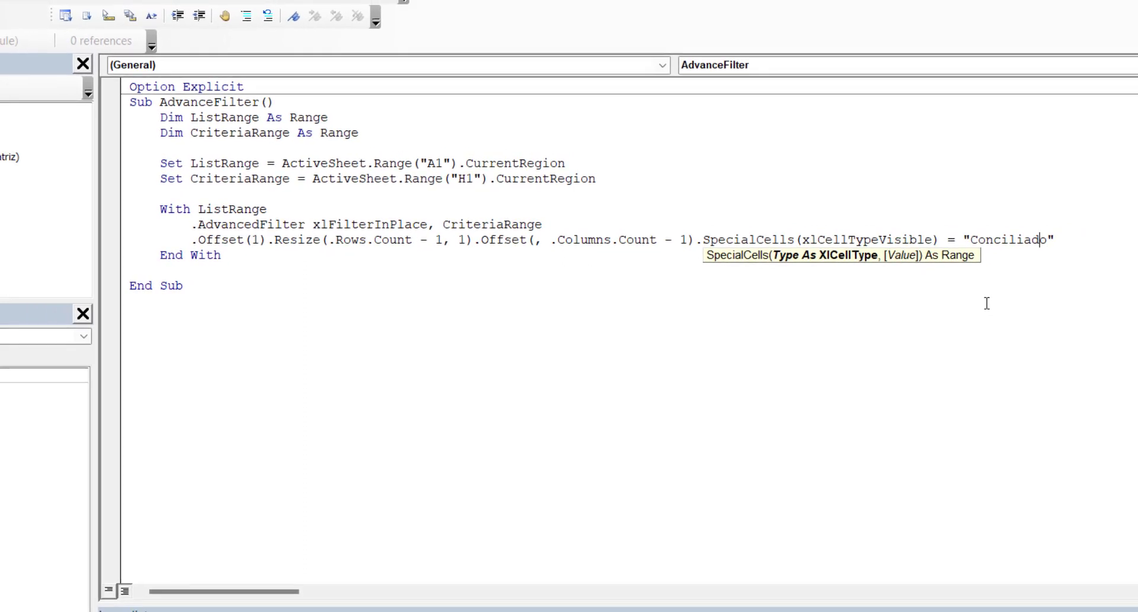
# Insert the .Value property between SpecialCells(xlCellTypeVisible) and the equals sign
pyautogui.press('Left')
pyautogui.press('Left')
pyautogui.press('Left')
pyautogui.write('.valu')
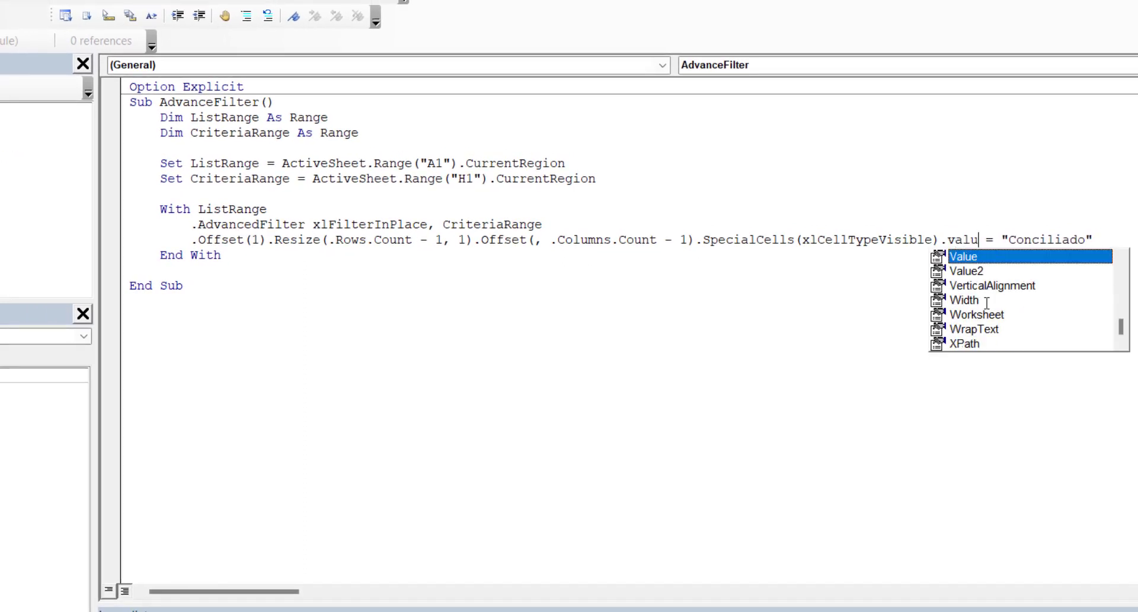
pyautogui.press('BackSpace')
pyautogui.press('BackSpace')
pyautogui.press('BackSpace')
pyautogui.press('BackSpace')
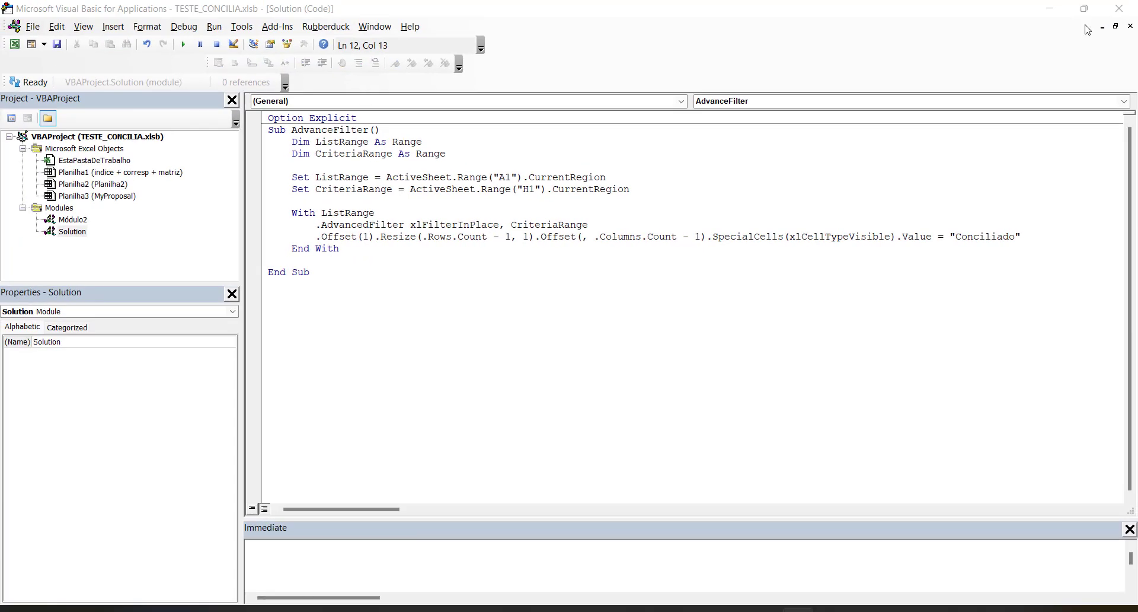
# Switch to the workbook and examine the CONCILIADO column cells on Planilha2
pyautogui.click(1050, 9)
pyautogui.click(229, 247)
pyautogui.moveTo(203, 224); pyautogui.dragTo(195, 491)
pyautogui.click(196, 301)
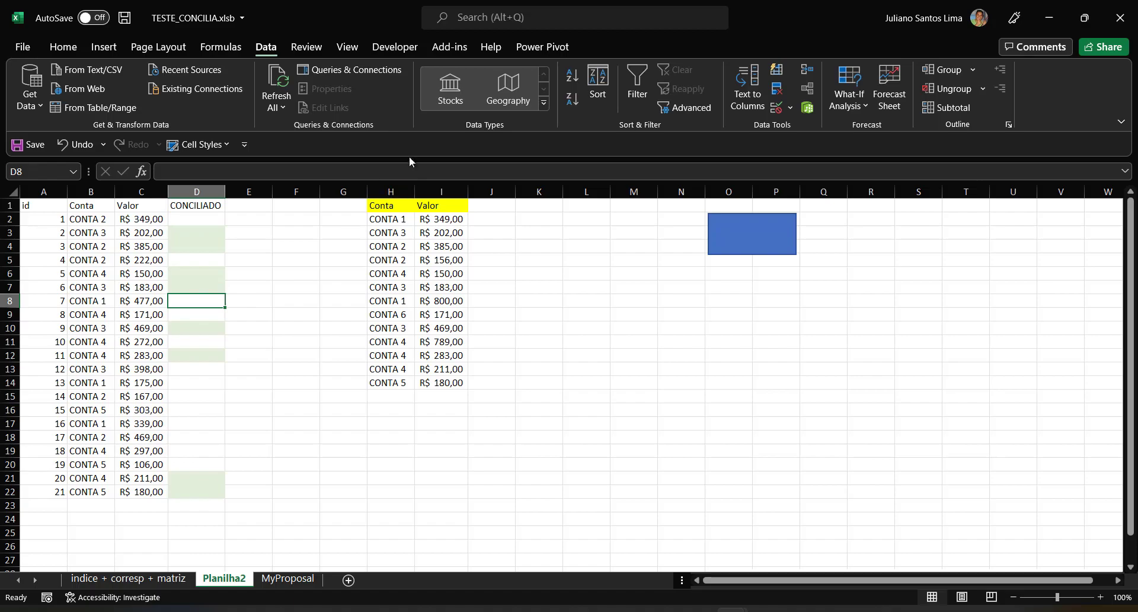
# Run the AdvanceFilter macro from the VBA editor and clear the filter it leaves on Planilha2
pyautogui.hotkey('alt', 'F11')
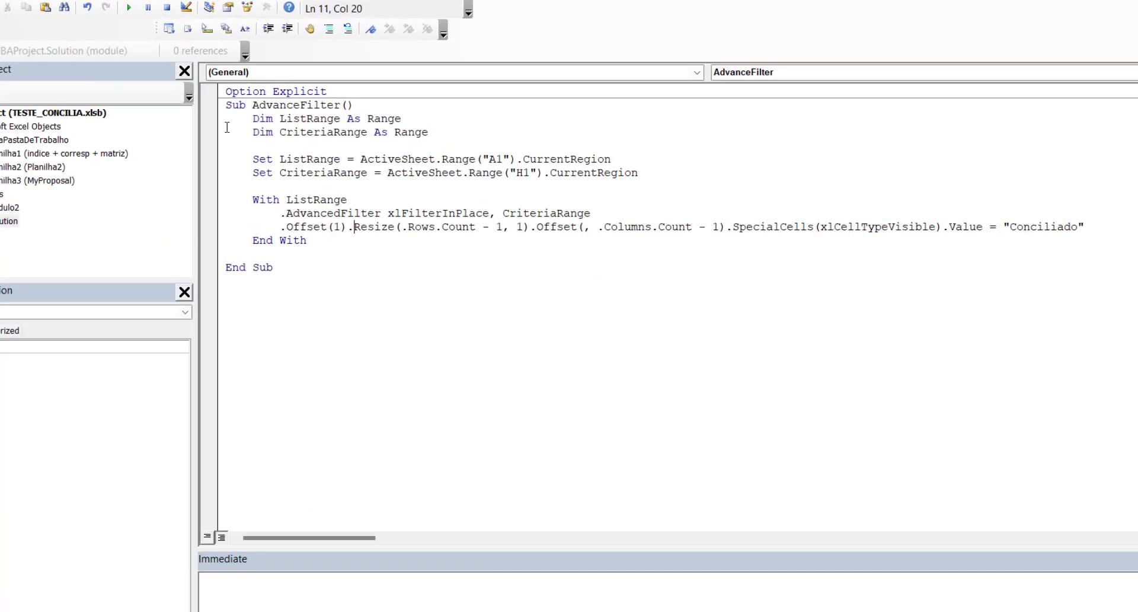
pyautogui.click(107, 1)
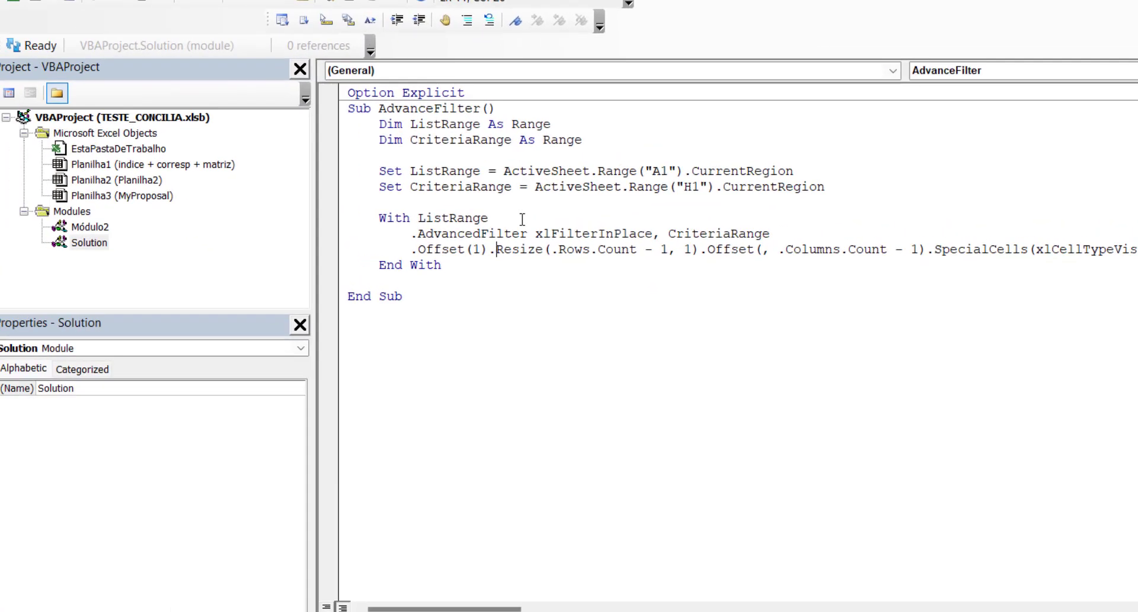
pyautogui.hotkey('alt', 'F11')
pyautogui.moveTo(304, 237); pyautogui.dragTo(311, 372)
pyautogui.click(167, 239)
pyautogui.click(335, 232)
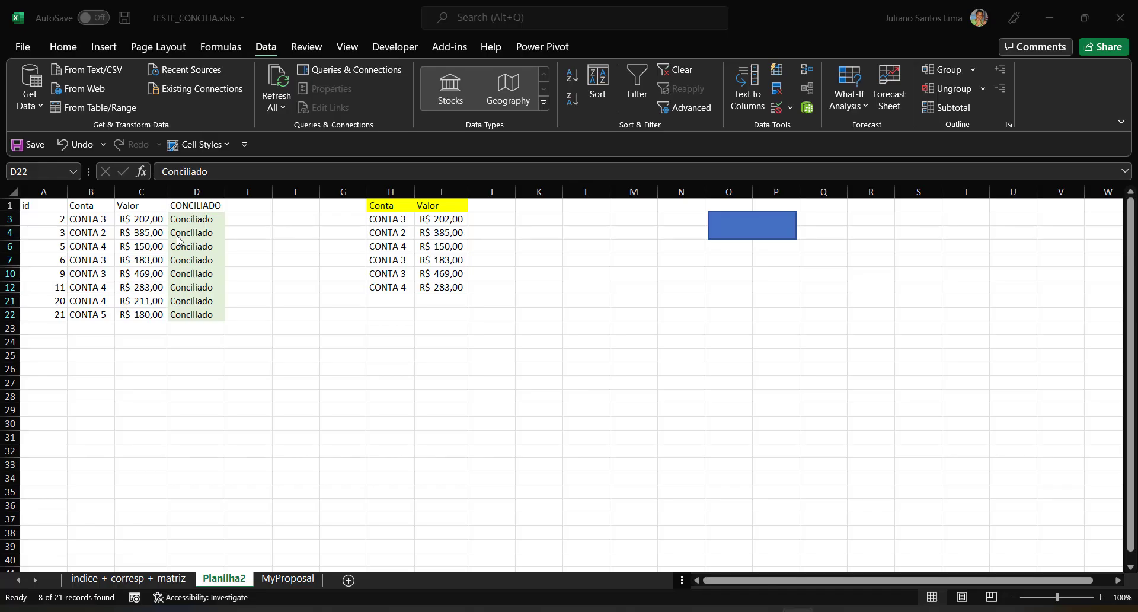
pyautogui.click(674, 70)
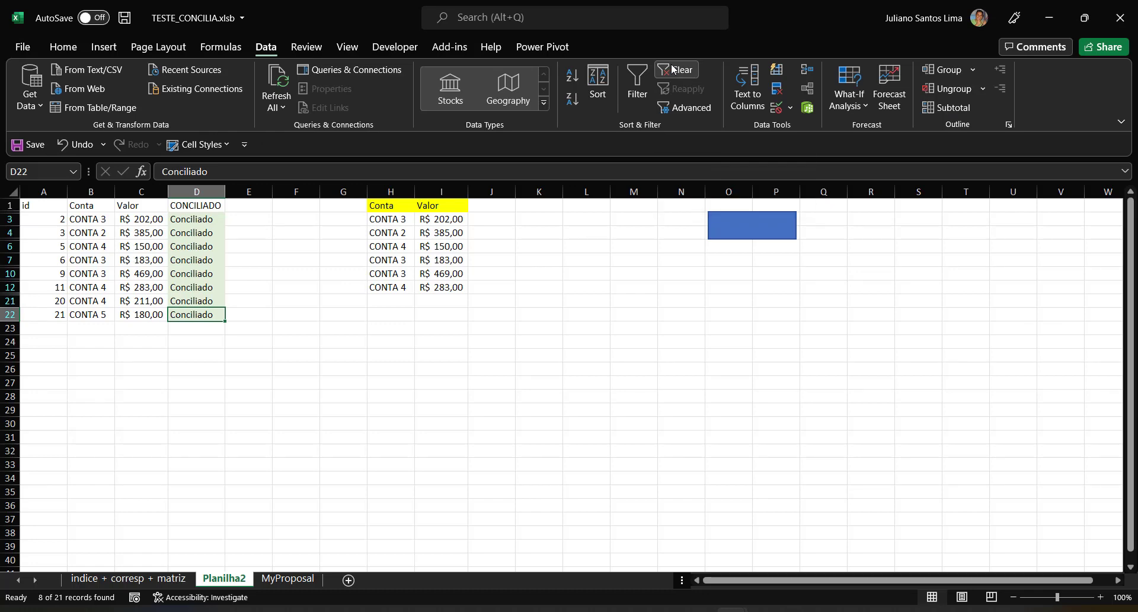
pyautogui.click(147, 261)
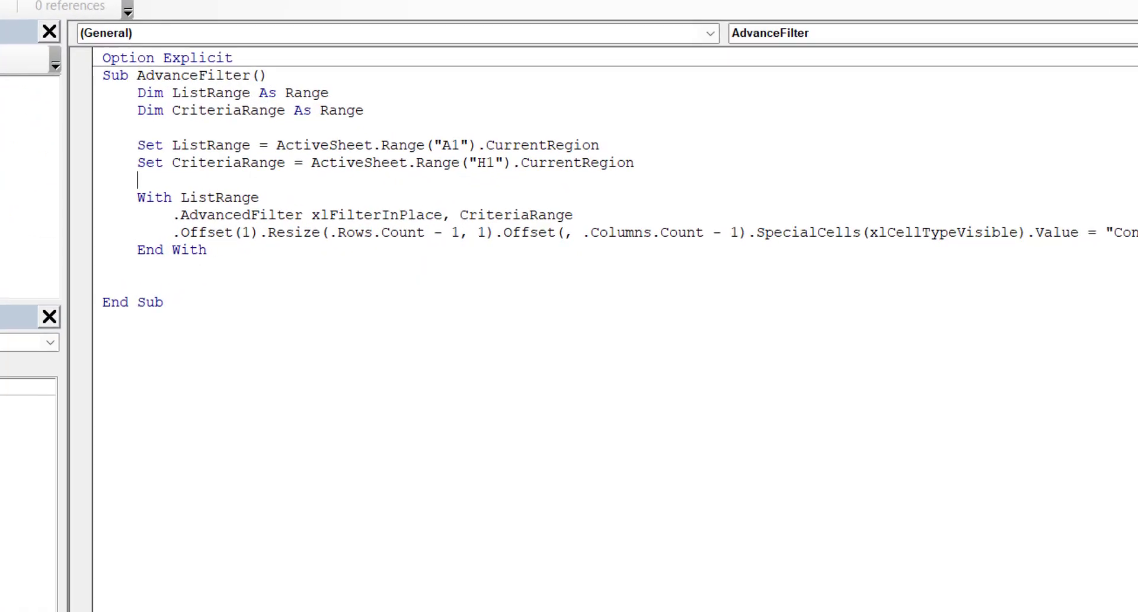
# Add the line If ActiveSheet.FilterMode = True Then above the With ListRange block
pyautogui.press('Down')
pyautogui.press('Down')
pyautogui.press('Down')
pyautogui.press('Down')
pyautogui.press('Down')
pyautogui.press('Up')
pyautogui.press('Up')
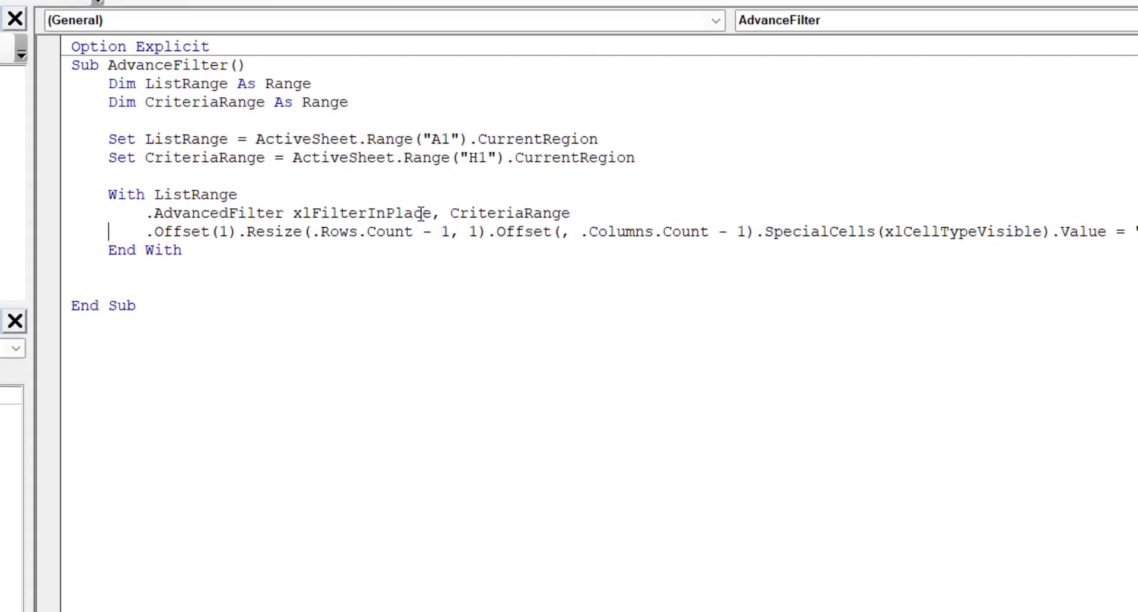
pyautogui.press('Up')
pyautogui.press('Up')
pyautogui.press('Up')
pyautogui.press('Return')
pyautogui.press('Down')
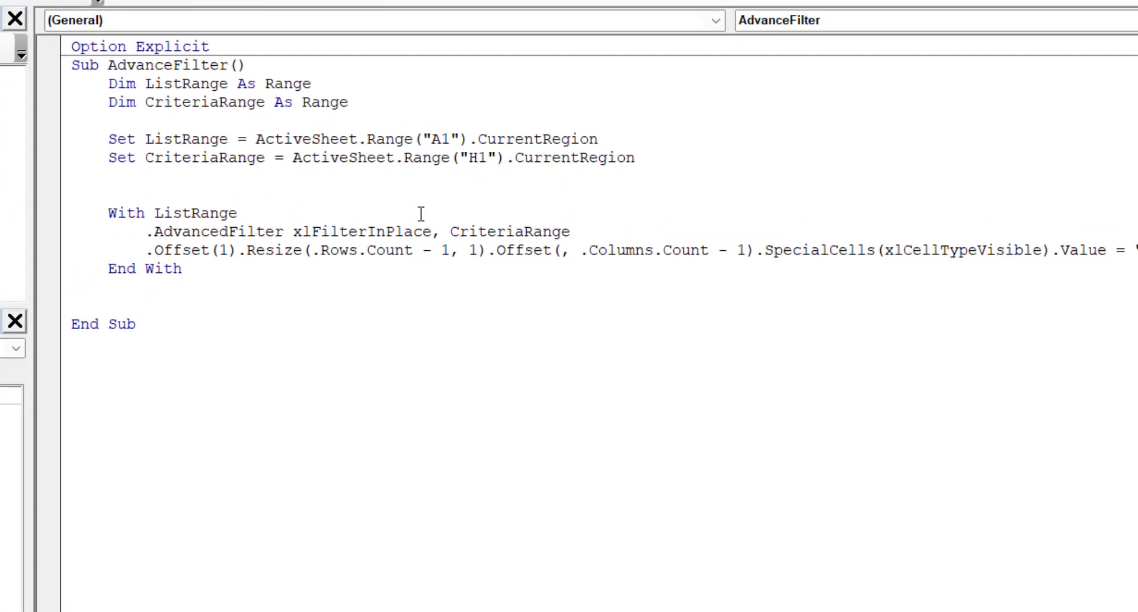
pyautogui.write('if activesheet.filte')
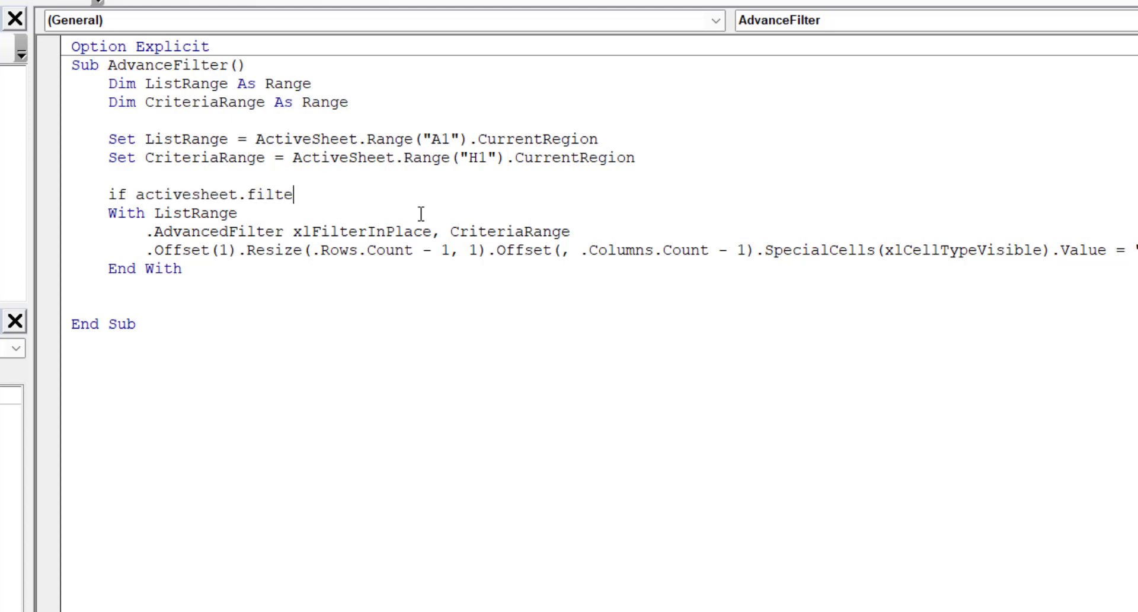
pyautogui.write('rmode=ture then')
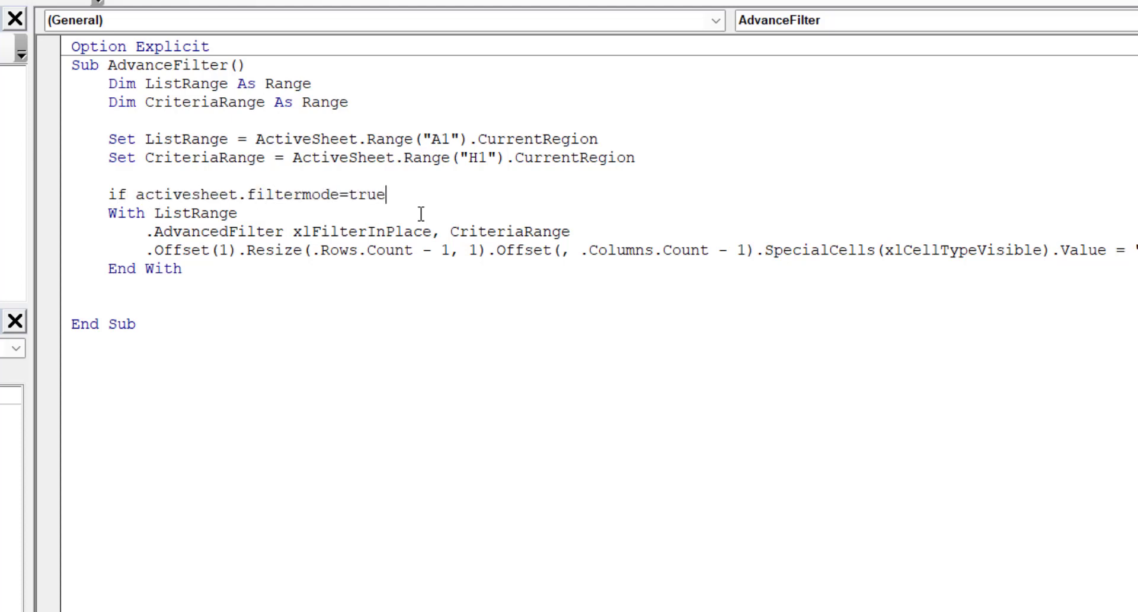
pyautogui.press('Return')
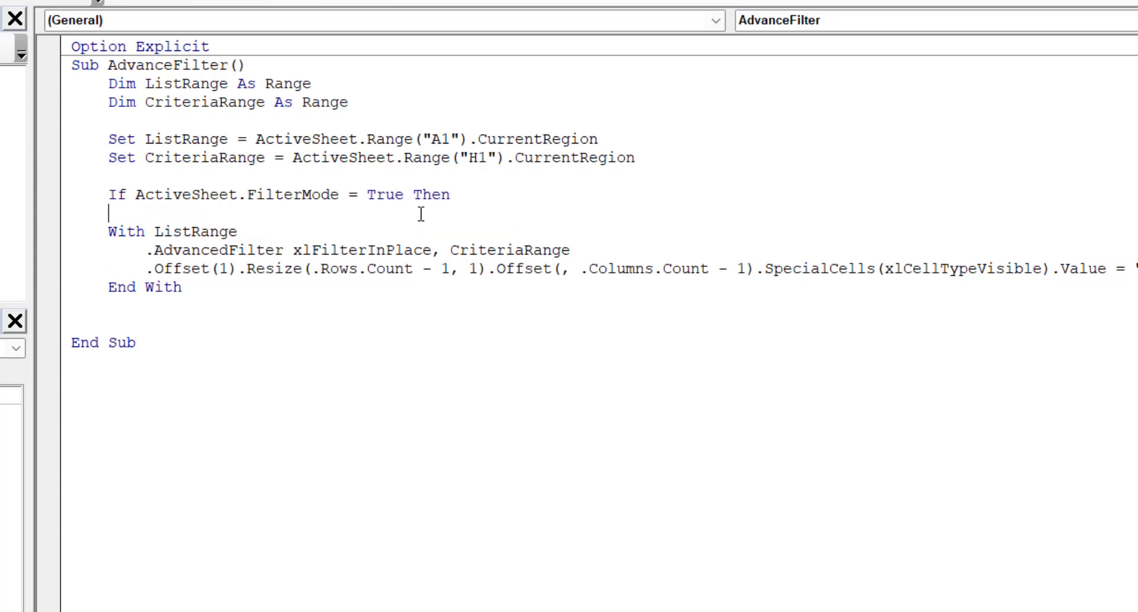
# Negate the ActiveSheet.FilterMode condition by inserting Not after If
pyautogui.doubleClick(321, 195)
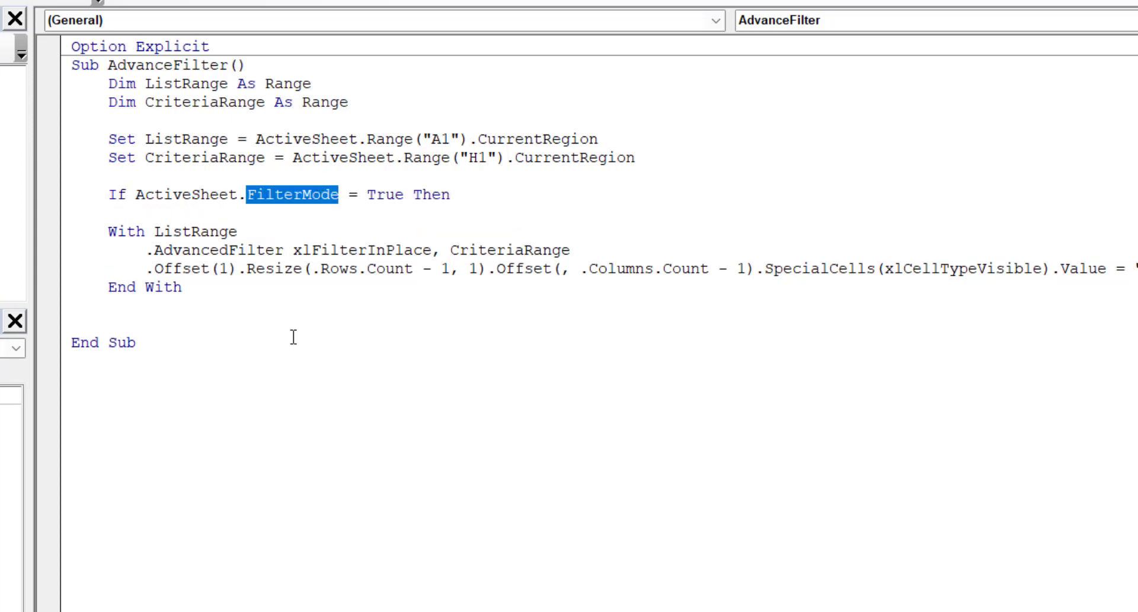
pyautogui.click(131, 195)
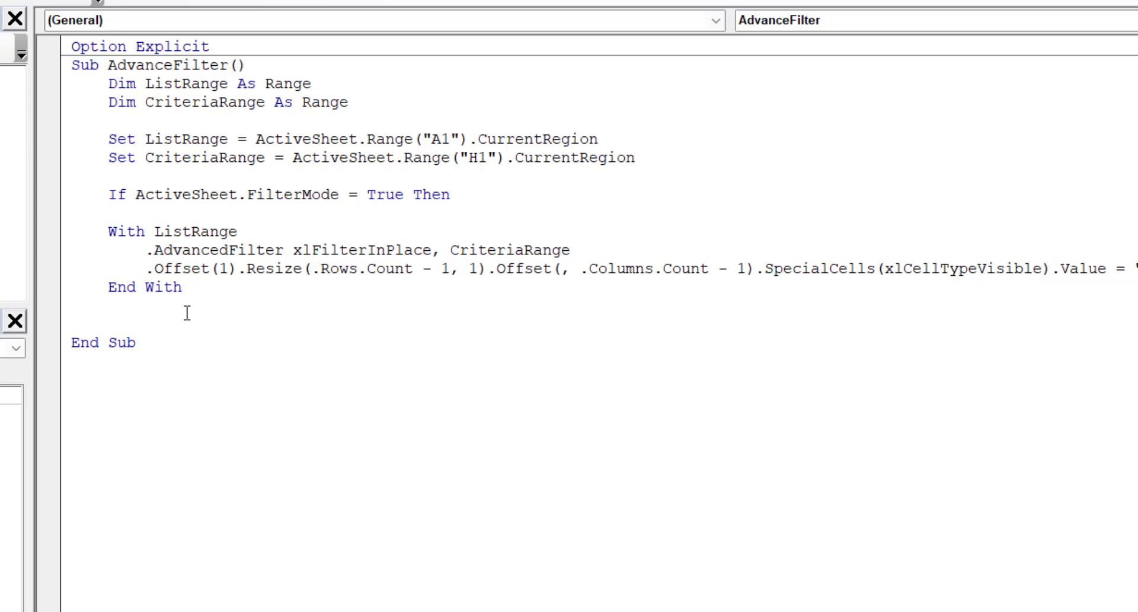
pyautogui.write('not')
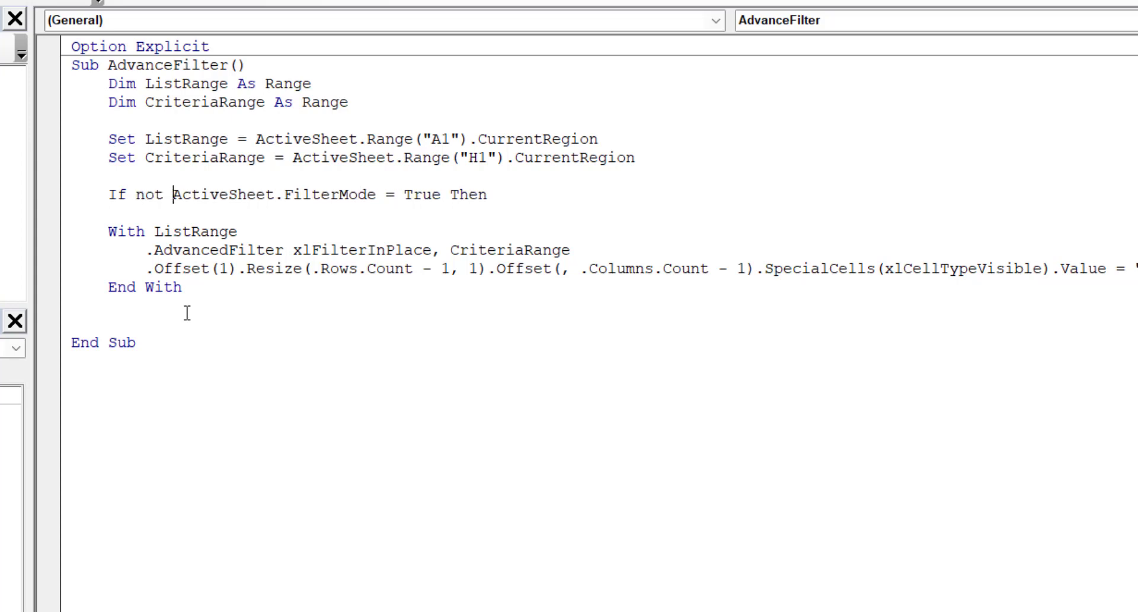
pyautogui.press('Down')
pyautogui.press('Up')
# Add an ActiveSheet.ShowAllData statement directly below End With
pyautogui.doubleClick(214, 194)
pyautogui.hotkey('ctrl', 'c')
pyautogui.click(152, 307)
pyautogui.hotkey('ctrl', 'v')
pyautogui.write('.showalldata')
pyautogui.press('Return')
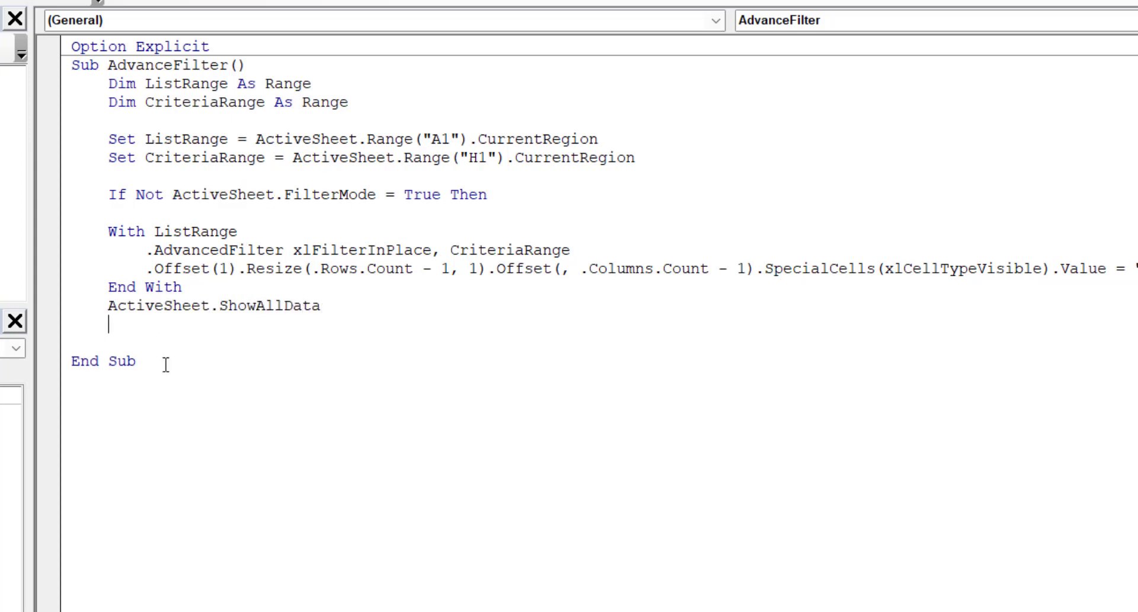
# Complete the conditional block with End If and indented contents, and compile the VBA project
pyautogui.write('end fif')
pyautogui.press('Up')
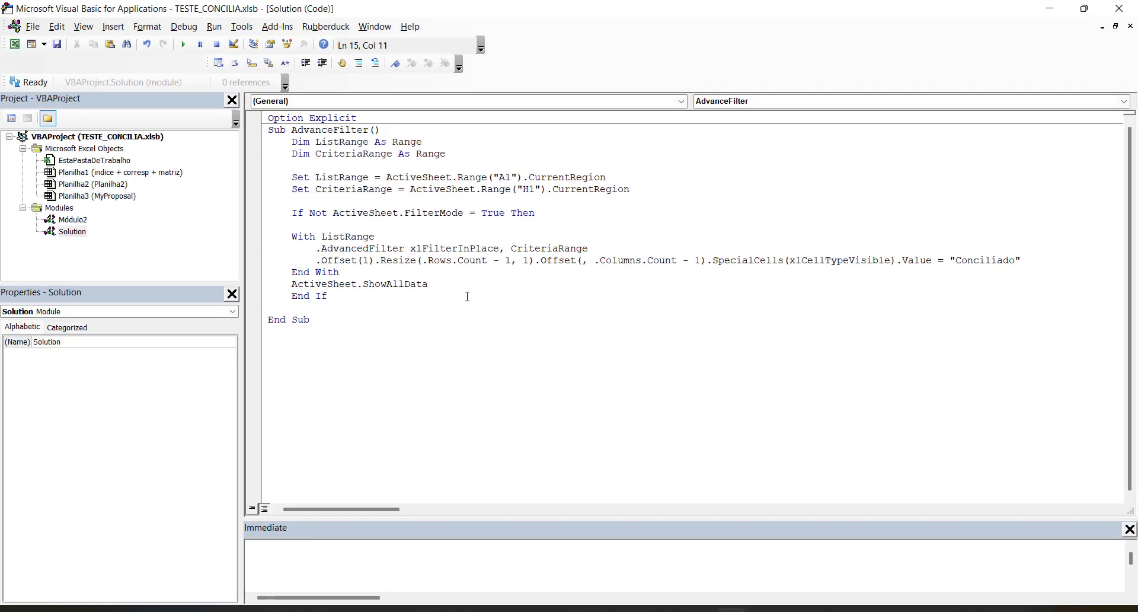
pyautogui.moveTo(428, 284); pyautogui.dragTo(268, 237)
pyautogui.press('Tab')
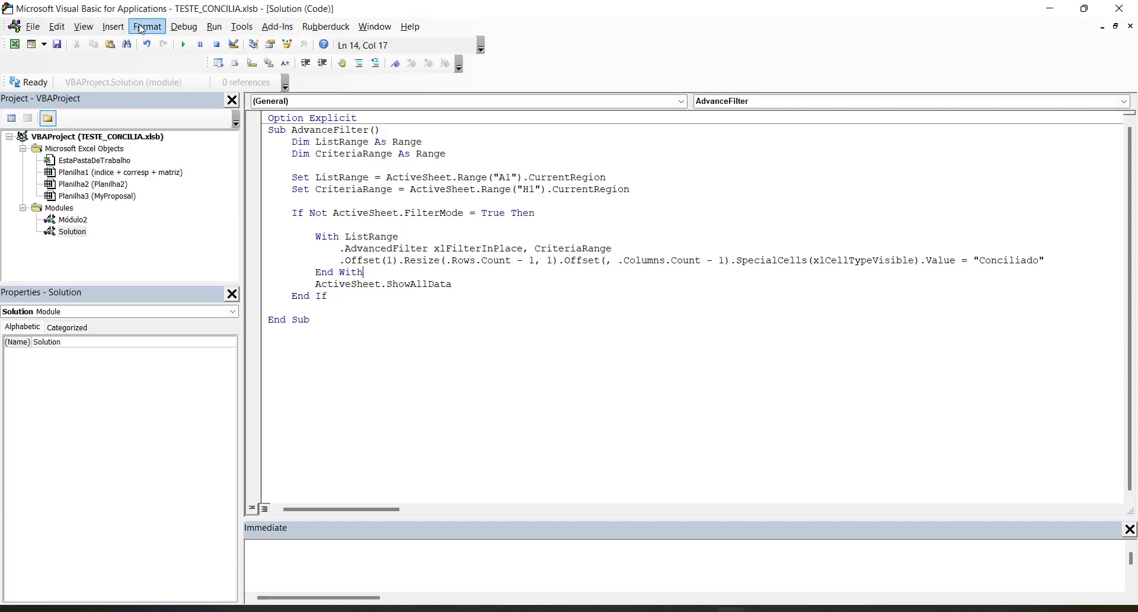
pyautogui.click(184, 28)
pyautogui.click(194, 41)
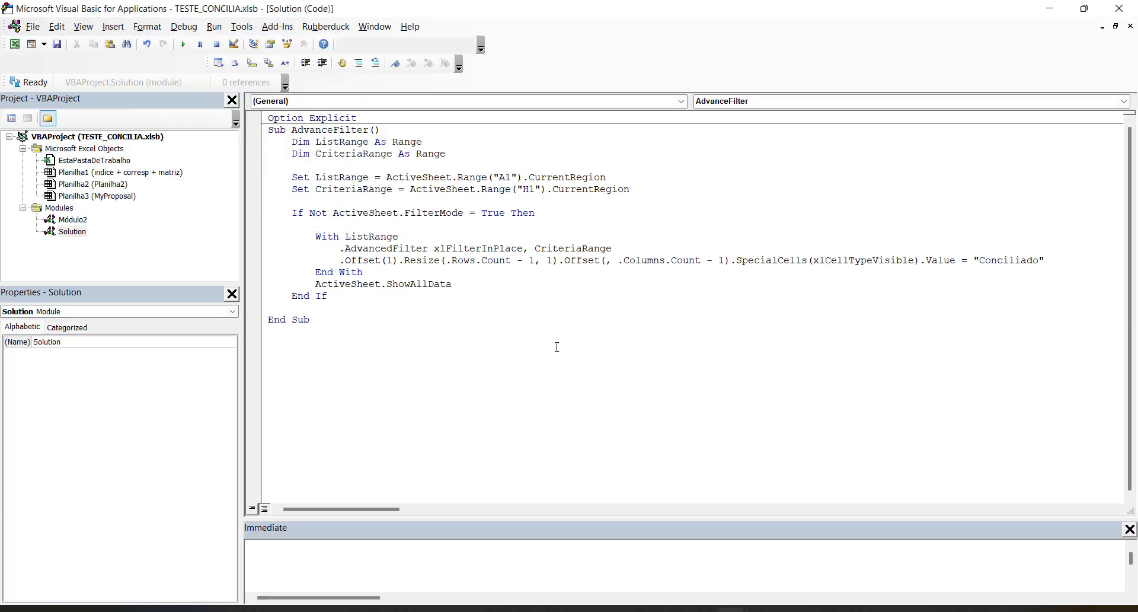
# Replace the assigned text with "Preenchido" and run the macro to test it on the worksheet
pyautogui.click(486, 249)
pyautogui.doubleClick(1009, 260)
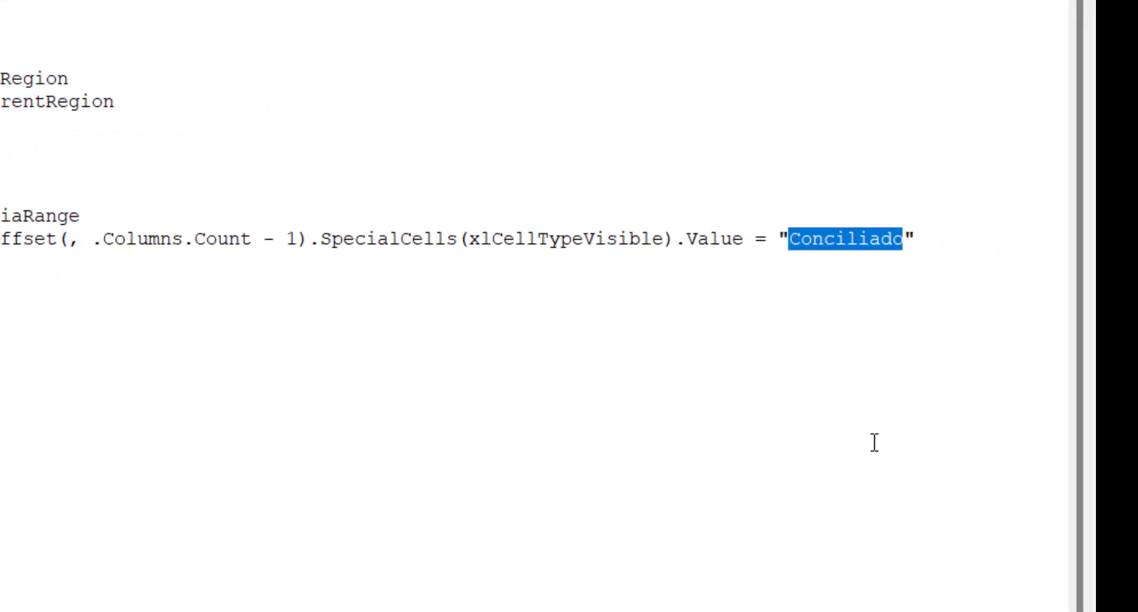
pyautogui.write('Preenchido')
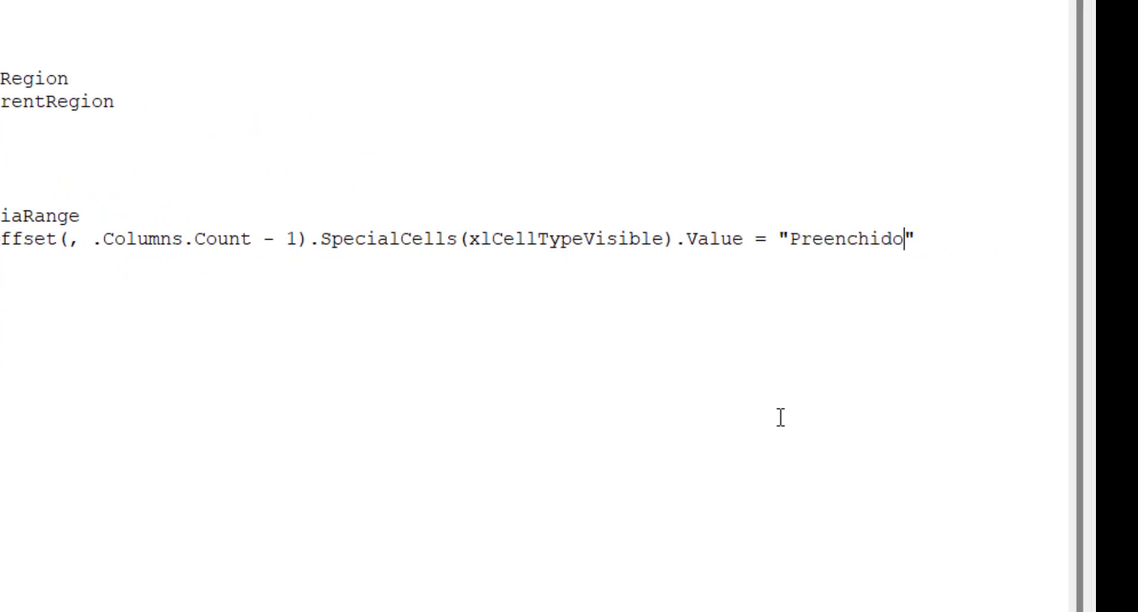
pyautogui.click(178, 44)
pyautogui.click(101, 158)
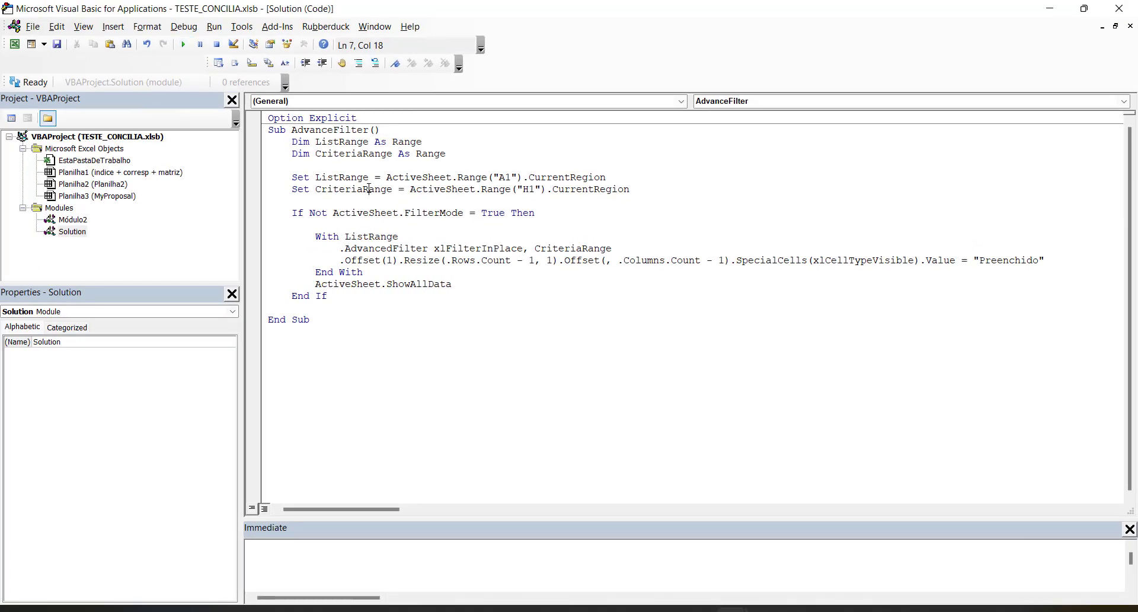
pyautogui.hotkey('alt', 'F11')
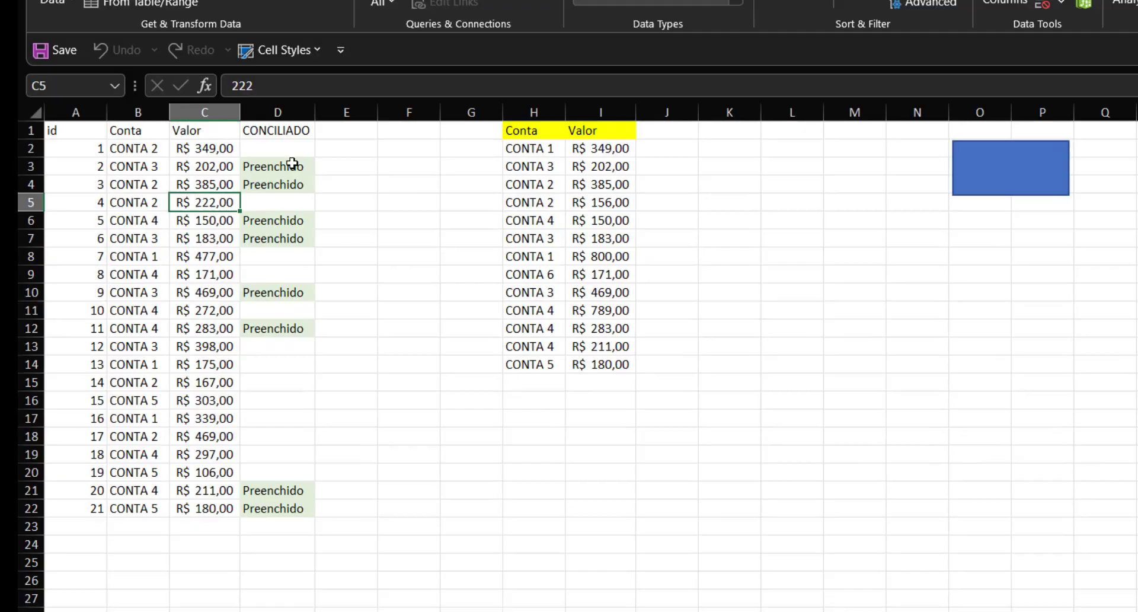
pyautogui.hotkey('alt', 'F11')
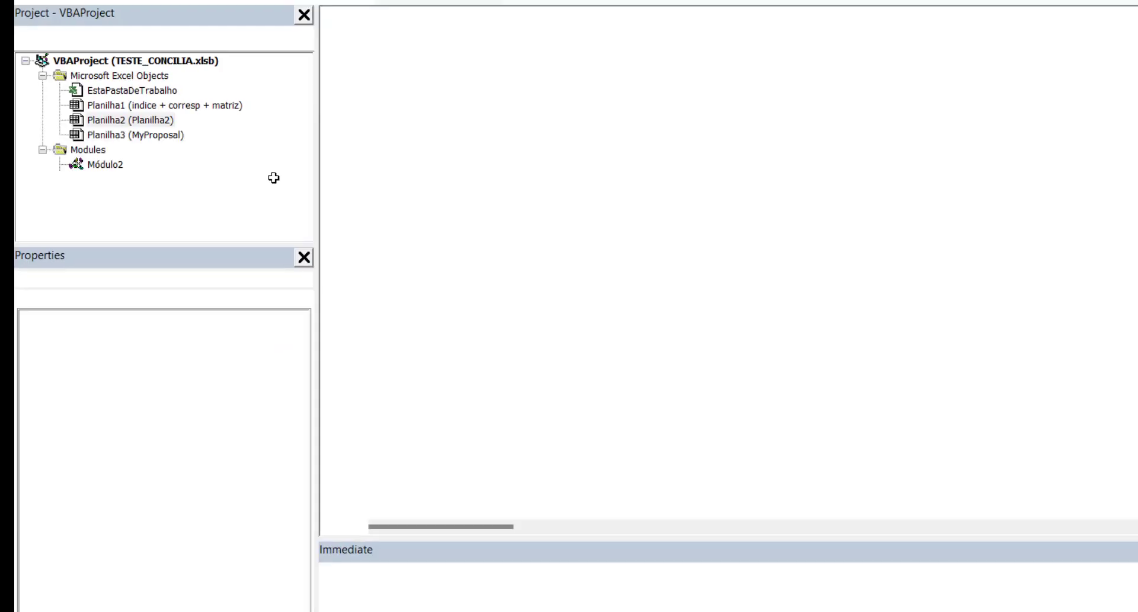
# Undo the text replacement in the .Value assignment
pyautogui.click(967, 265)
pyautogui.hotkey('ctrl', 'z')
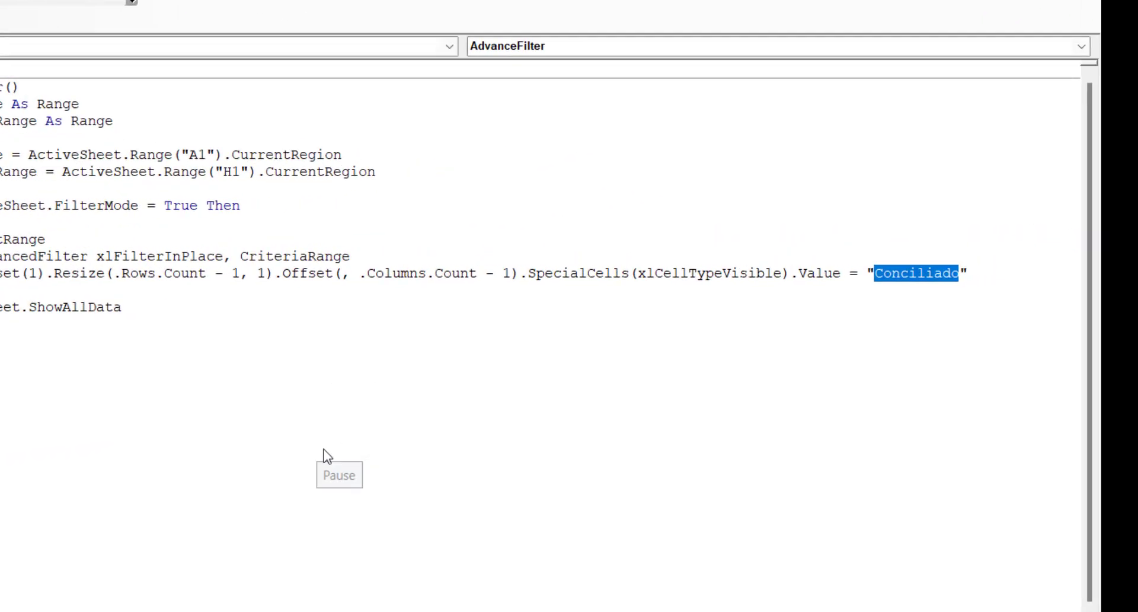
pyautogui.click(547, 250)
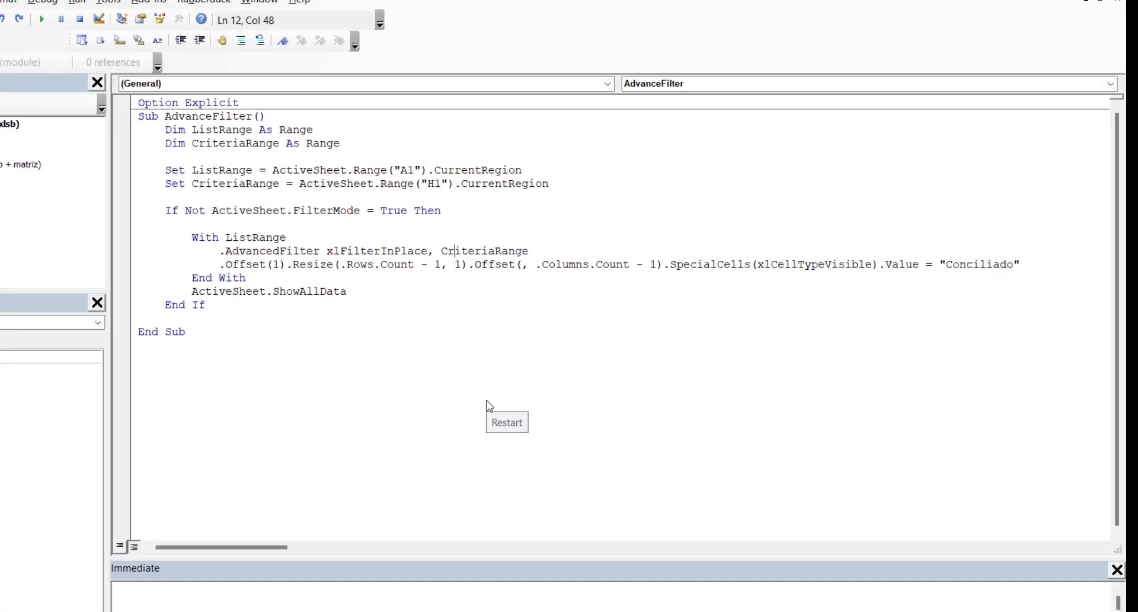